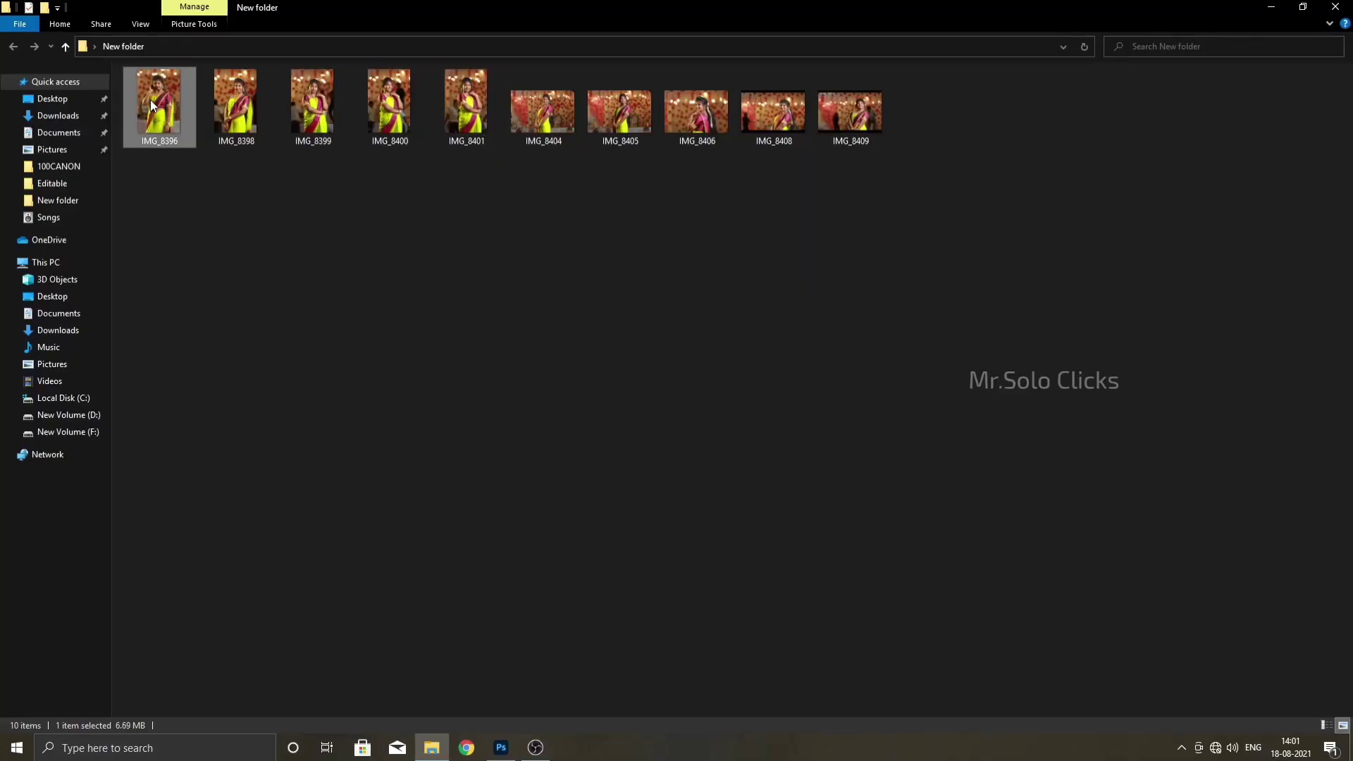
Browse the saree portraits in Windows Photos, then drag IMG_8399.JPG into Photoshop.
double_click(150, 100)
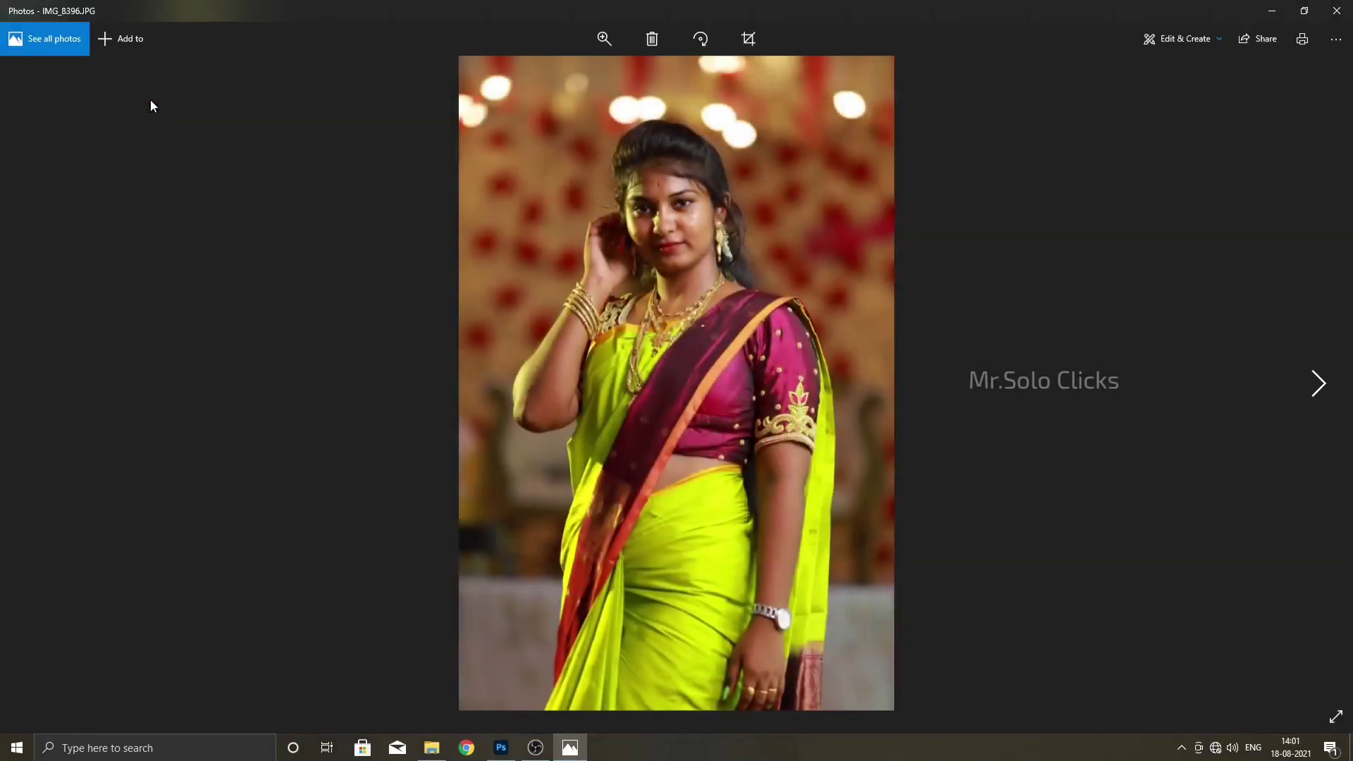
key(Right)
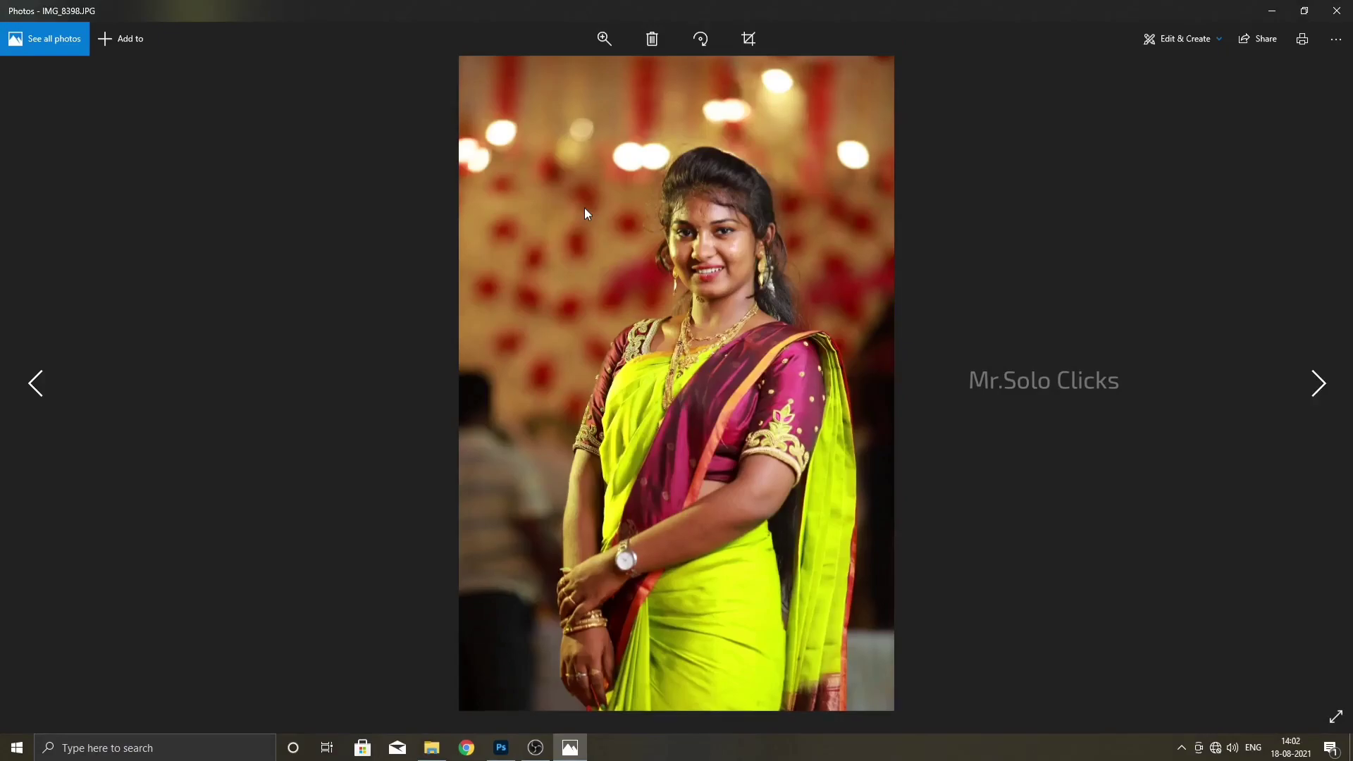
key(Right)
key(Right)
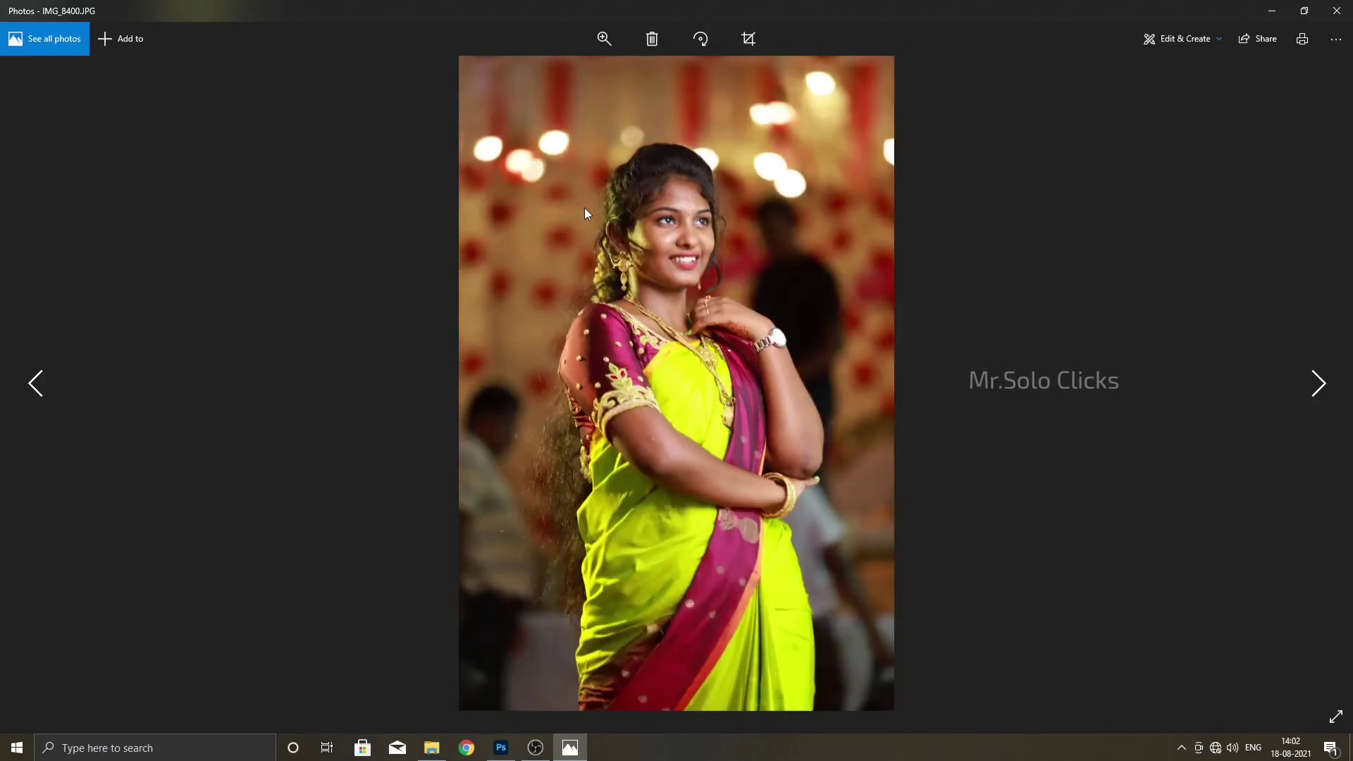
key(Right)
key(Right)
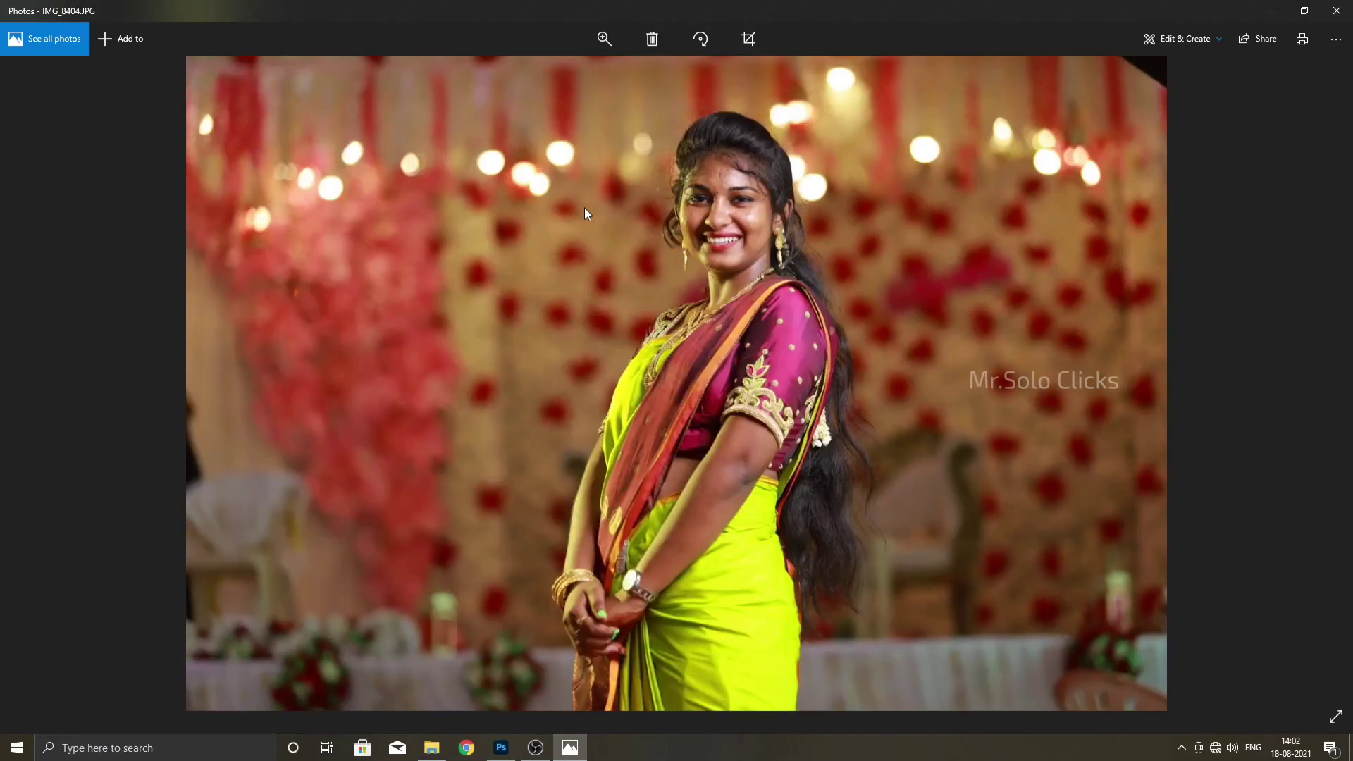
key(Right)
key(Right)
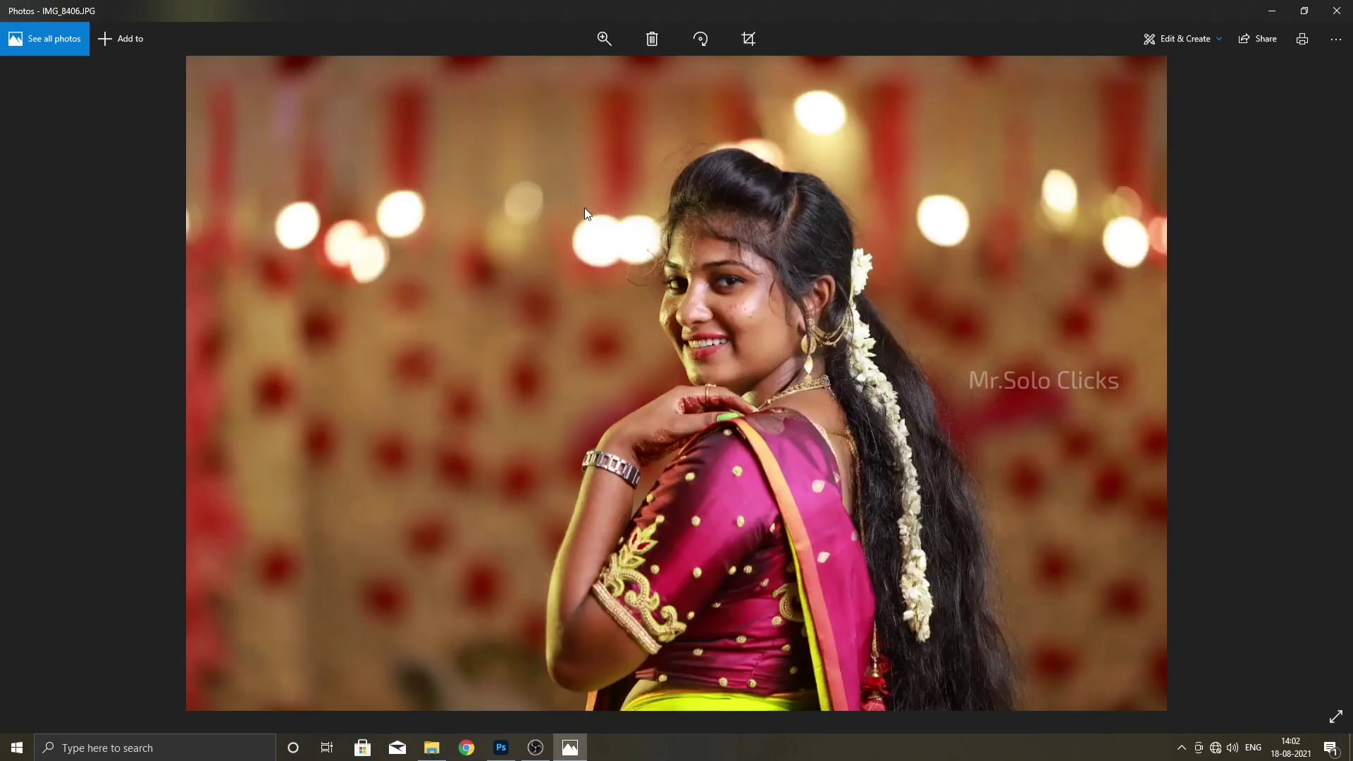
key(Right)
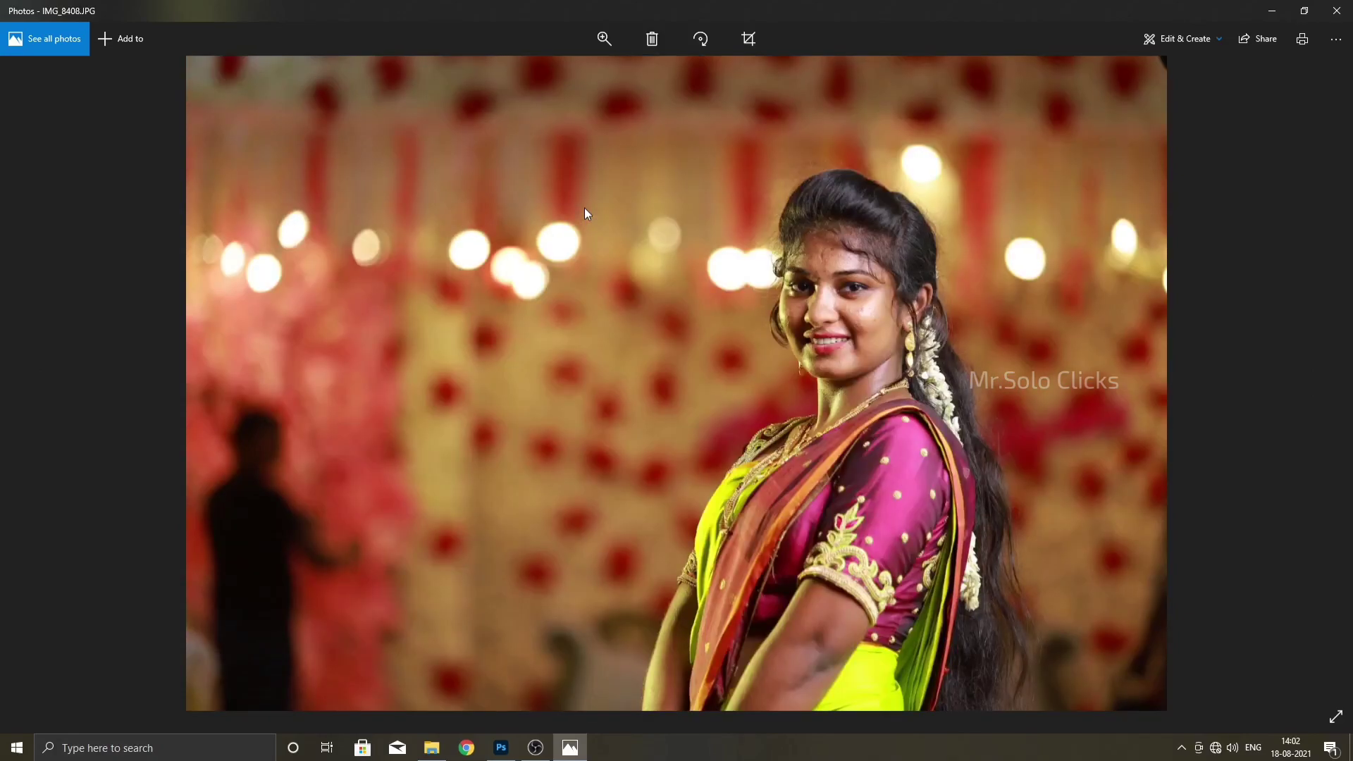
key(Right)
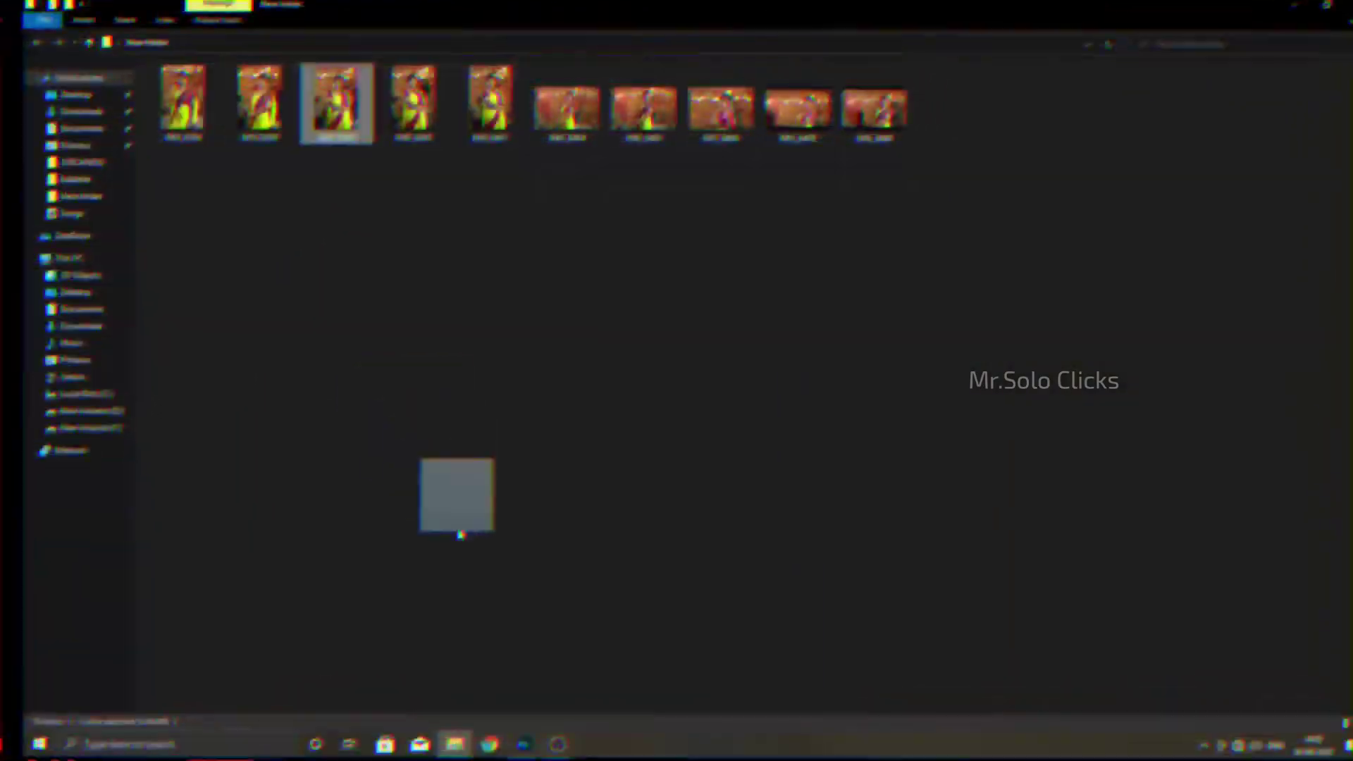
mouse_move(459, 532)
mouse_down()
mouse_move(492, 590)
mouse_move(549, 347)
mouse_up()
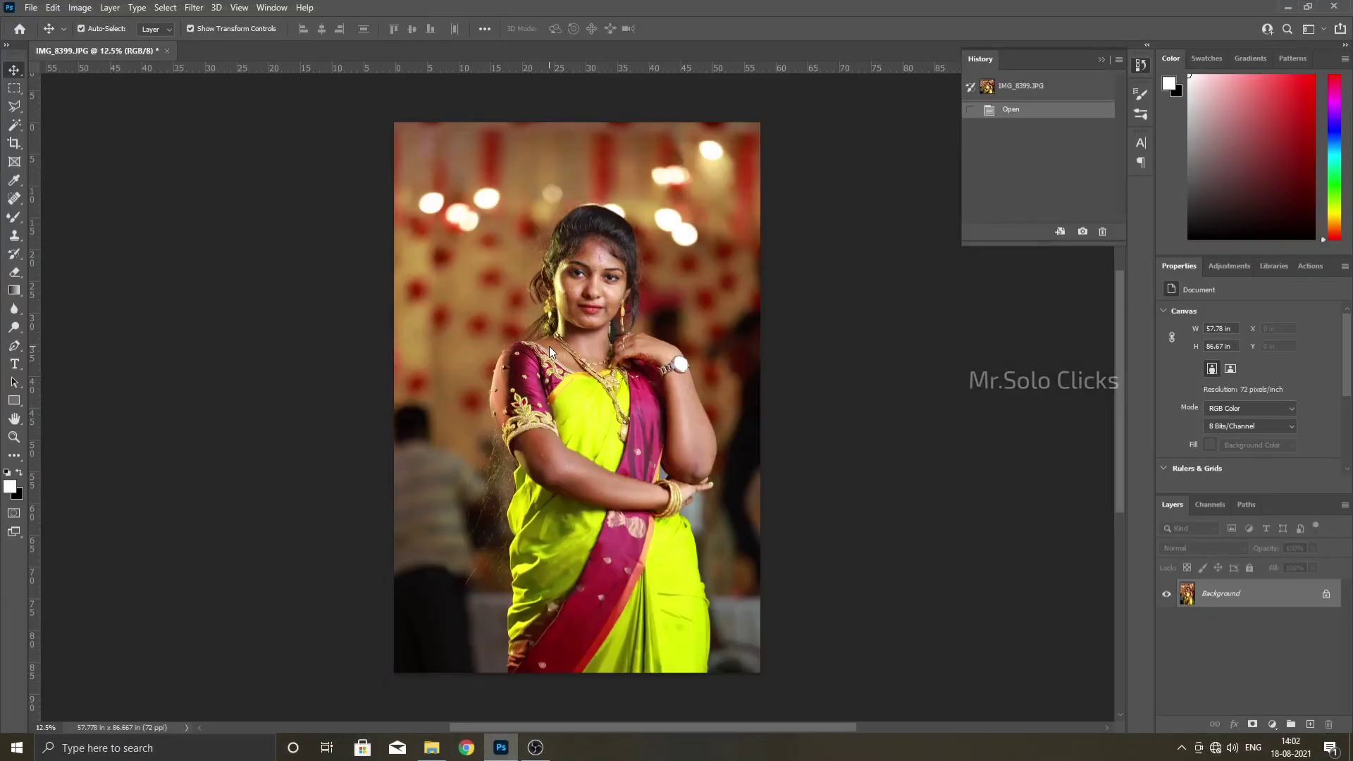
Open the photo in Camera Raw Filter and try the Ring 2 preset.
click(194, 7)
click(222, 113)
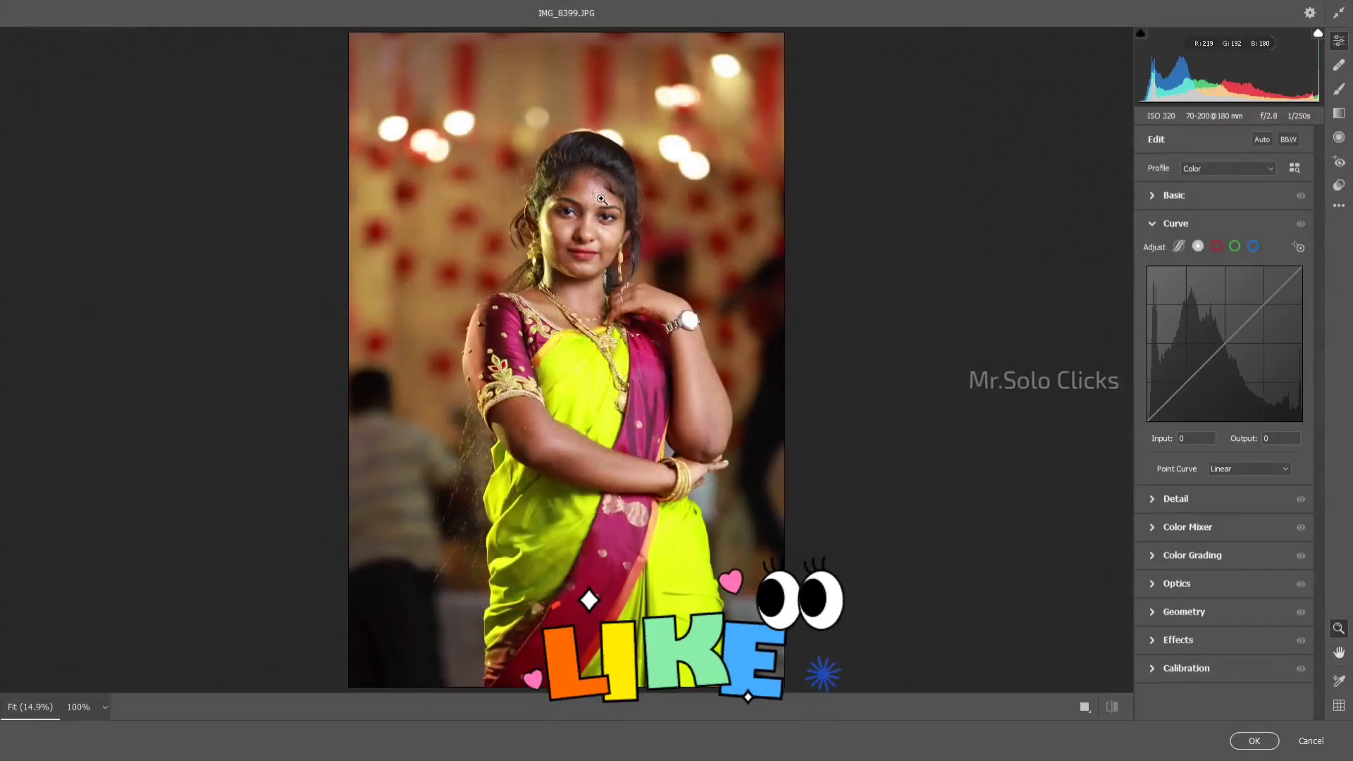
click(1339, 185)
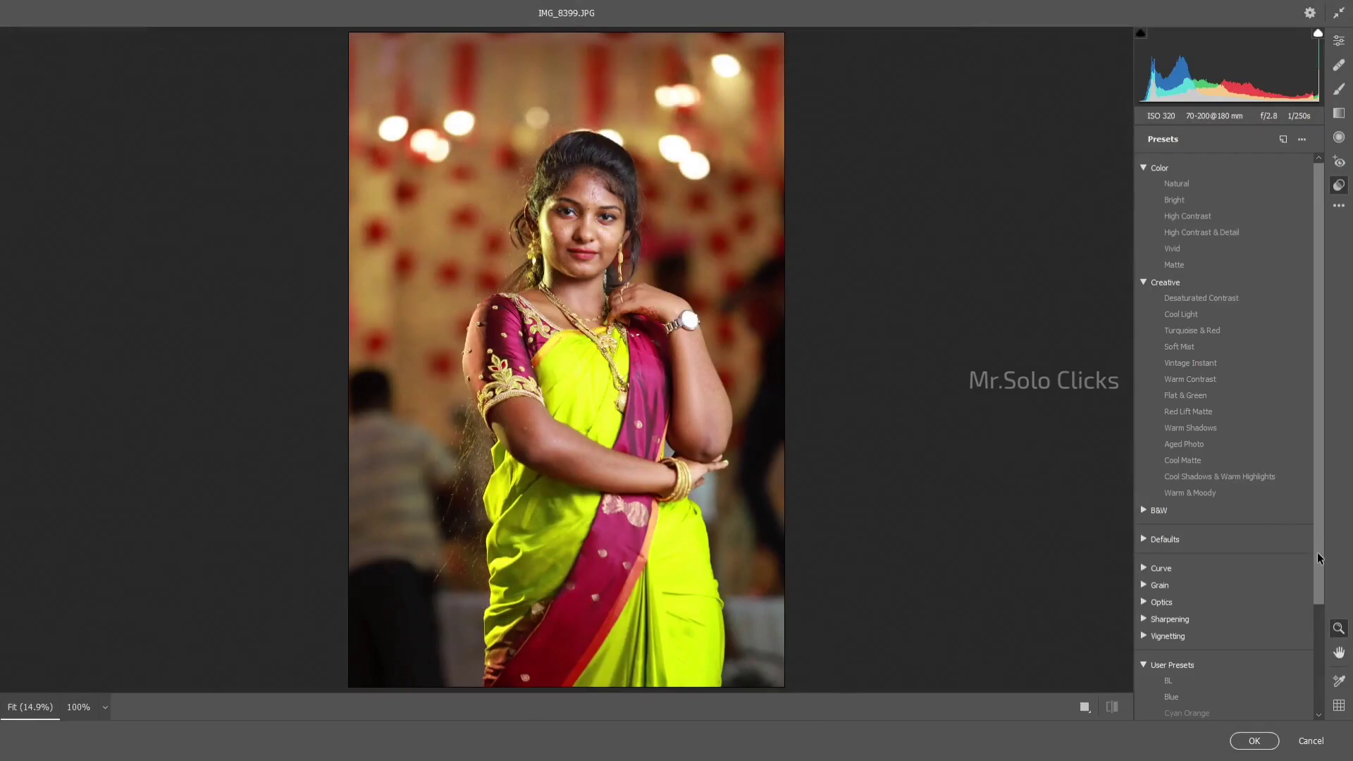
scroll(1320, 558, down, 5)
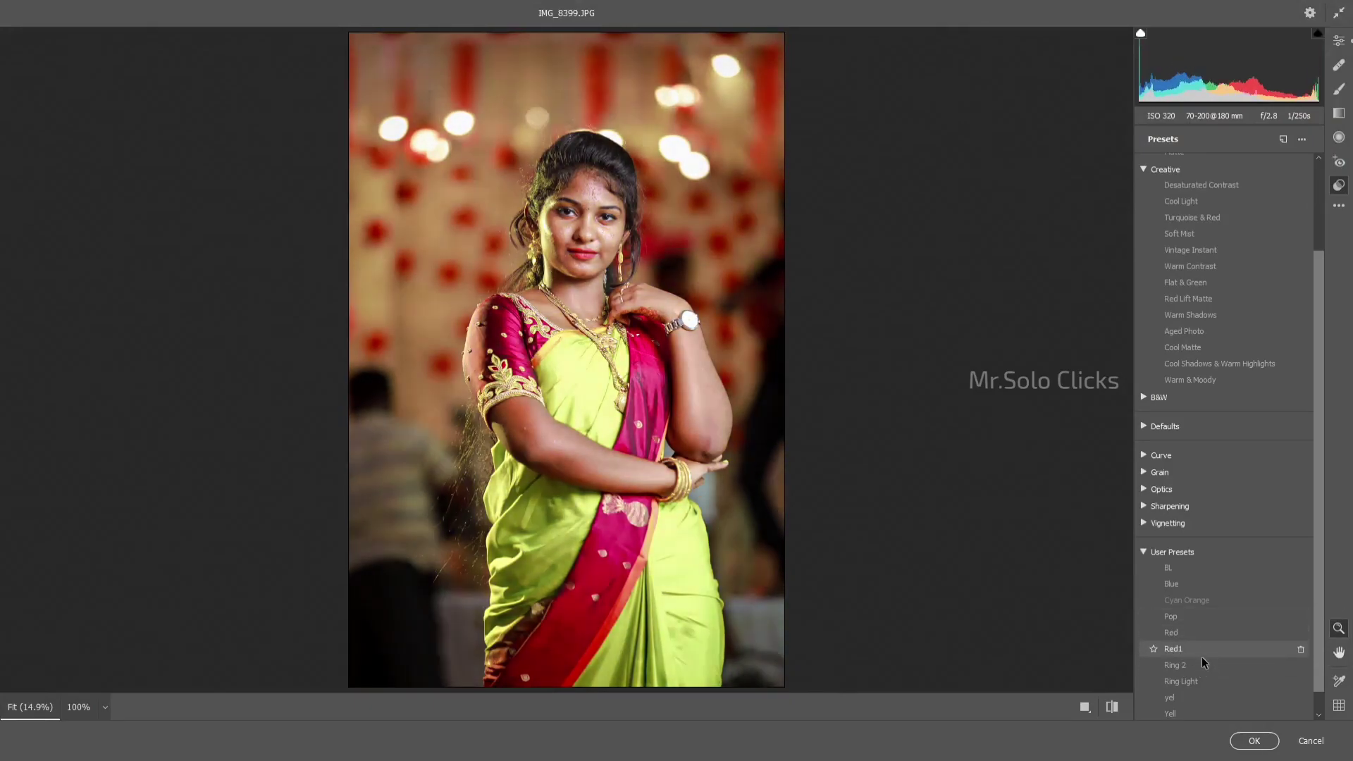
click(1198, 665)
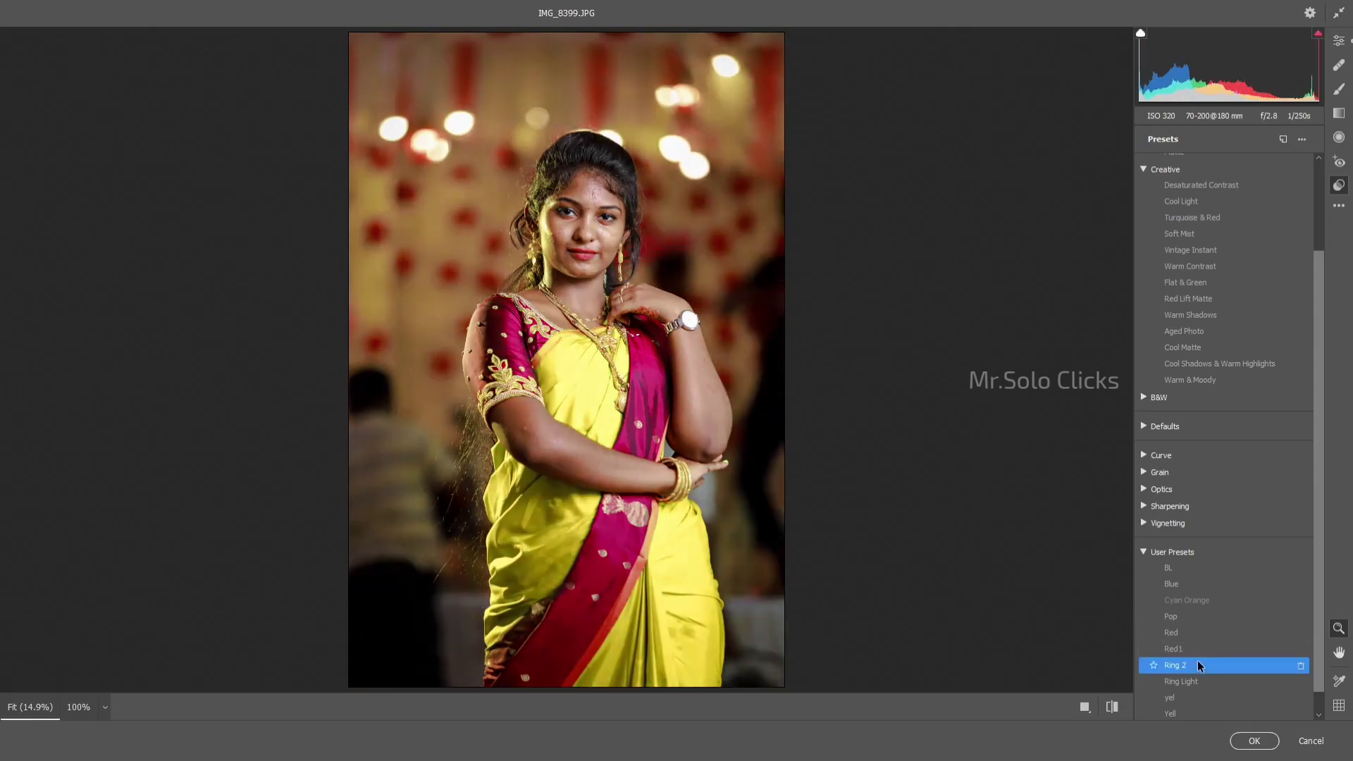
Switch to the Red user preset and add control points to the tone curve.
key(e)
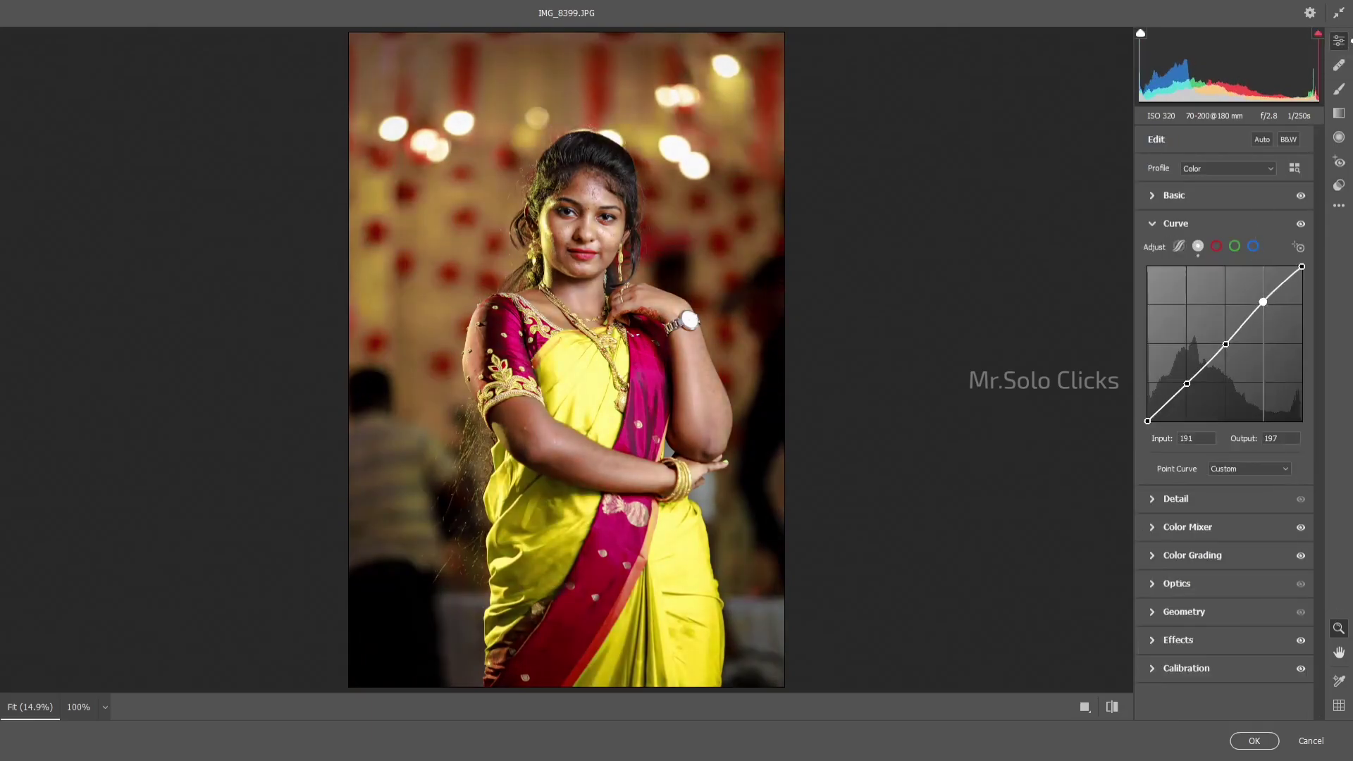
key(shift+p)
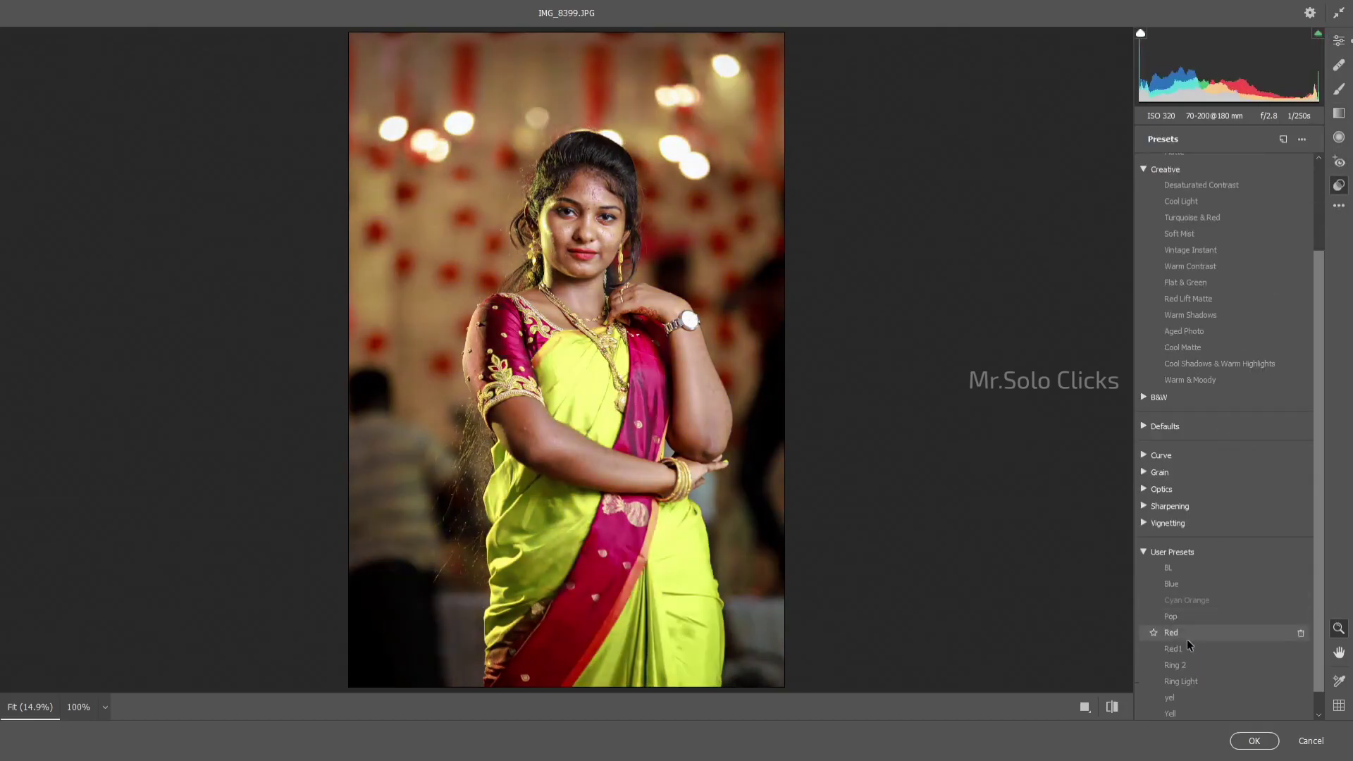
click(1191, 632)
key(e)
click(1266, 307)
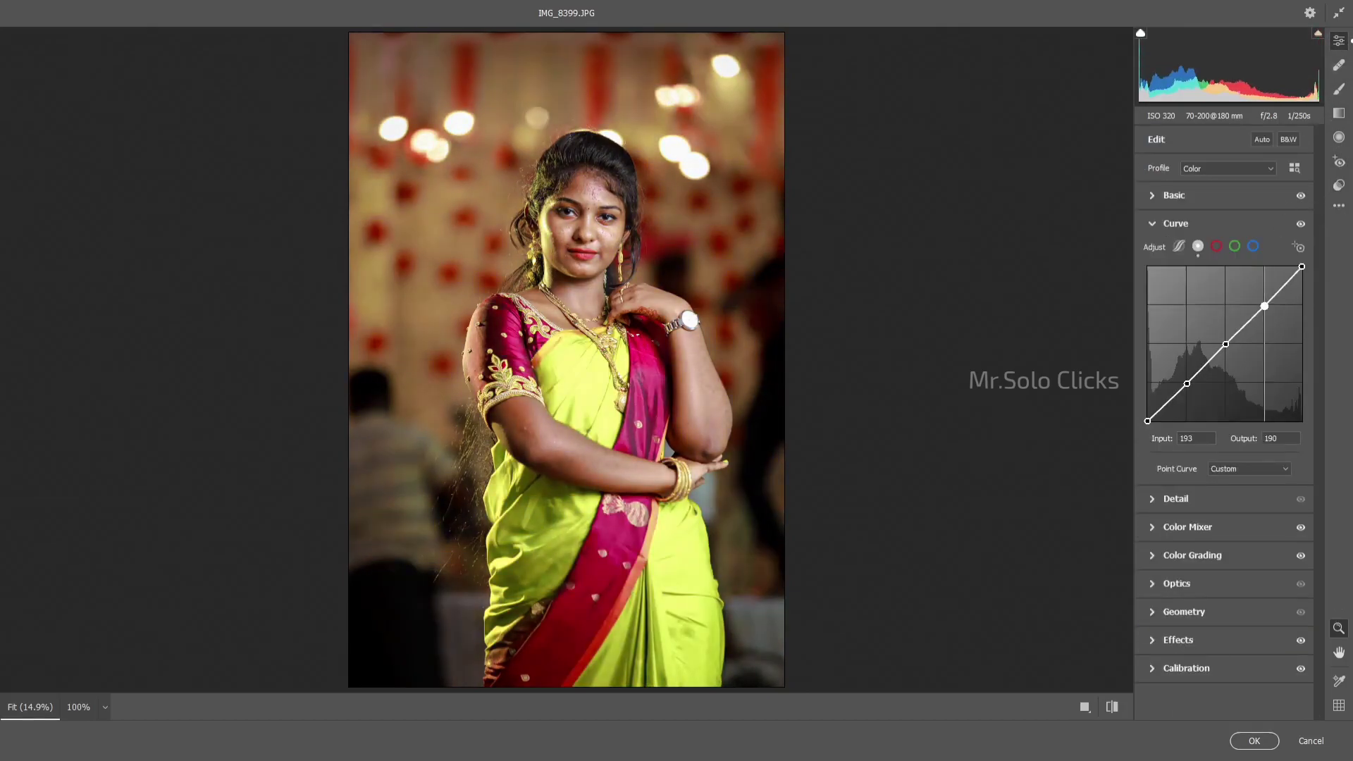
click(1226, 344)
Raise the curve's midtone point and set Basic Contrast to -11.
drag(1224, 345, 1224, 339)
click(1184, 203)
drag(1214, 328, 1215, 413)
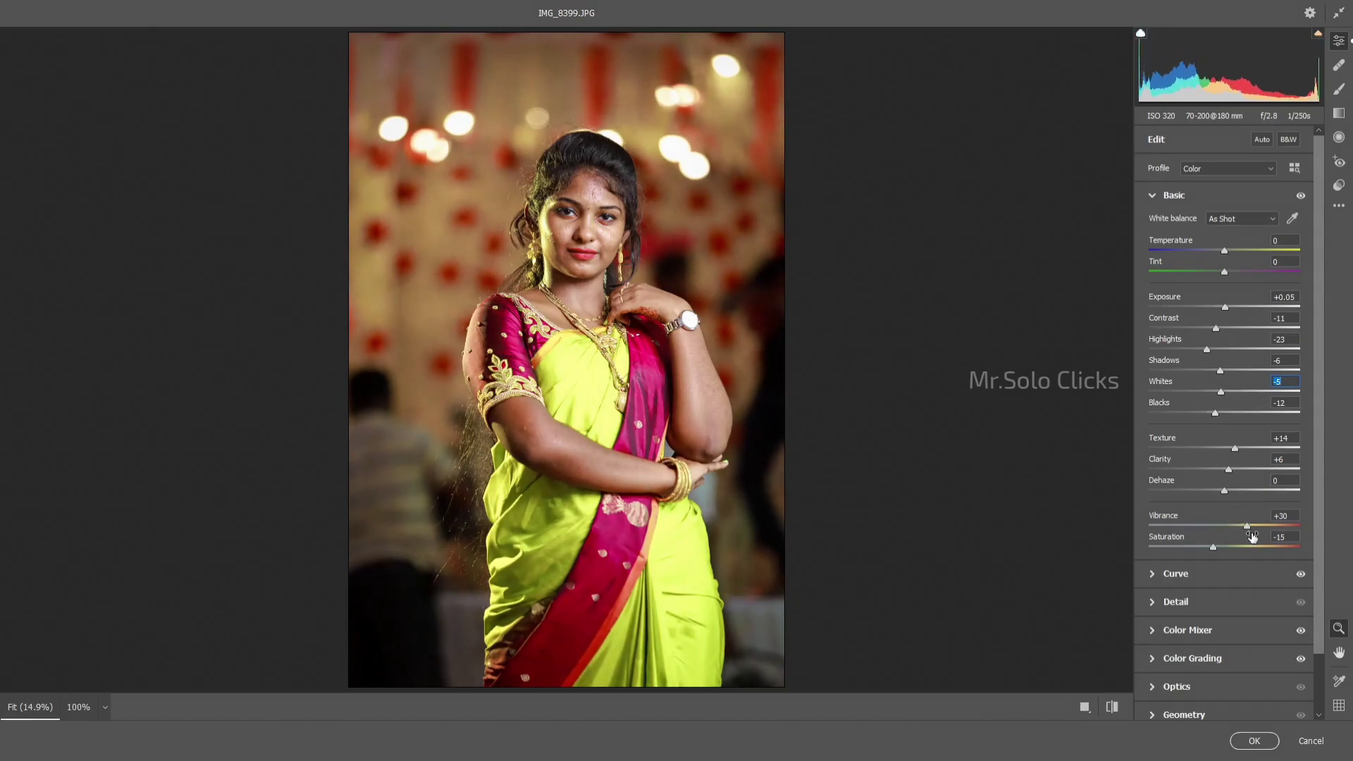
Set Calibration saturation: Red Primary +17, Green Primary -7, Blue Primary +81.
scroll(1193, 634, down, 2)
click(1186, 705)
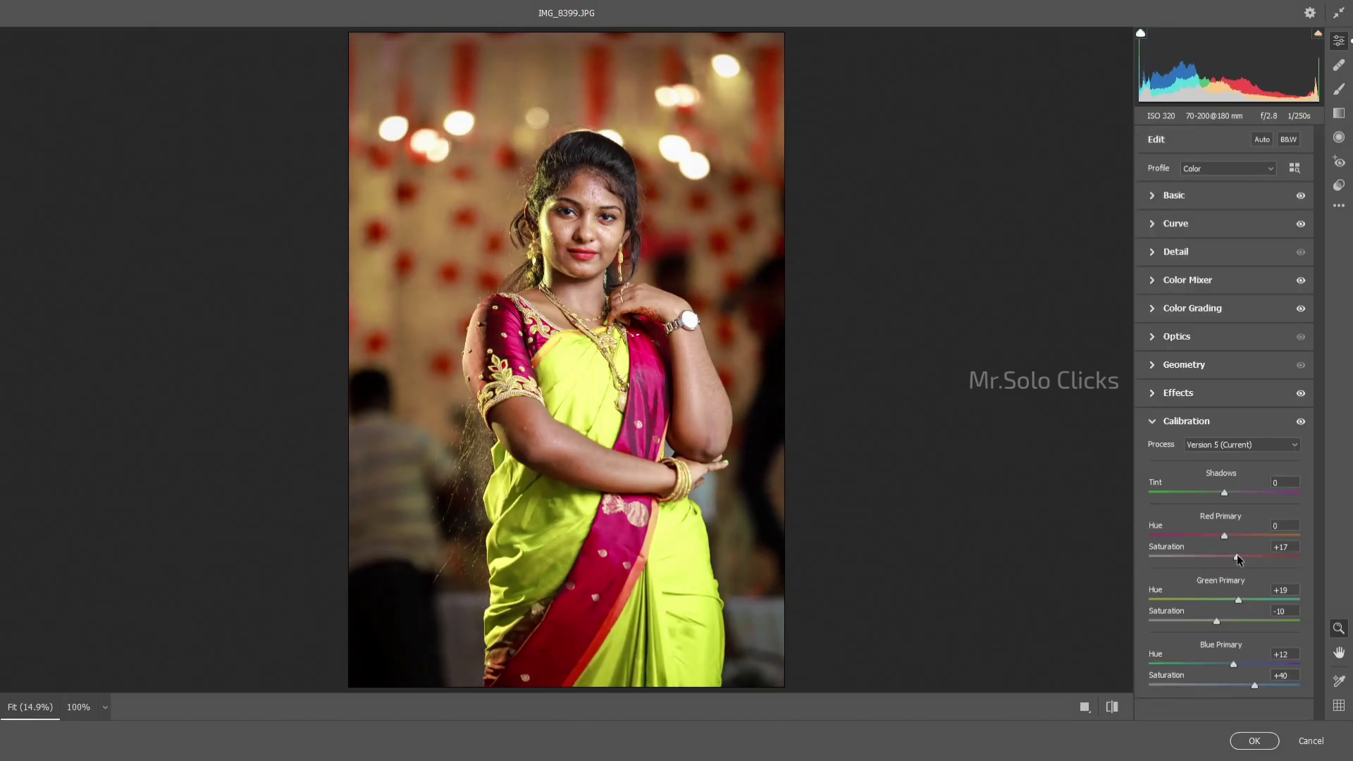
mouse_move(1238, 559)
mouse_down()
mouse_move(1248, 551)
mouse_move(1225, 562)
mouse_up()
key(ctrl+z)
drag(1216, 621, 1199, 624)
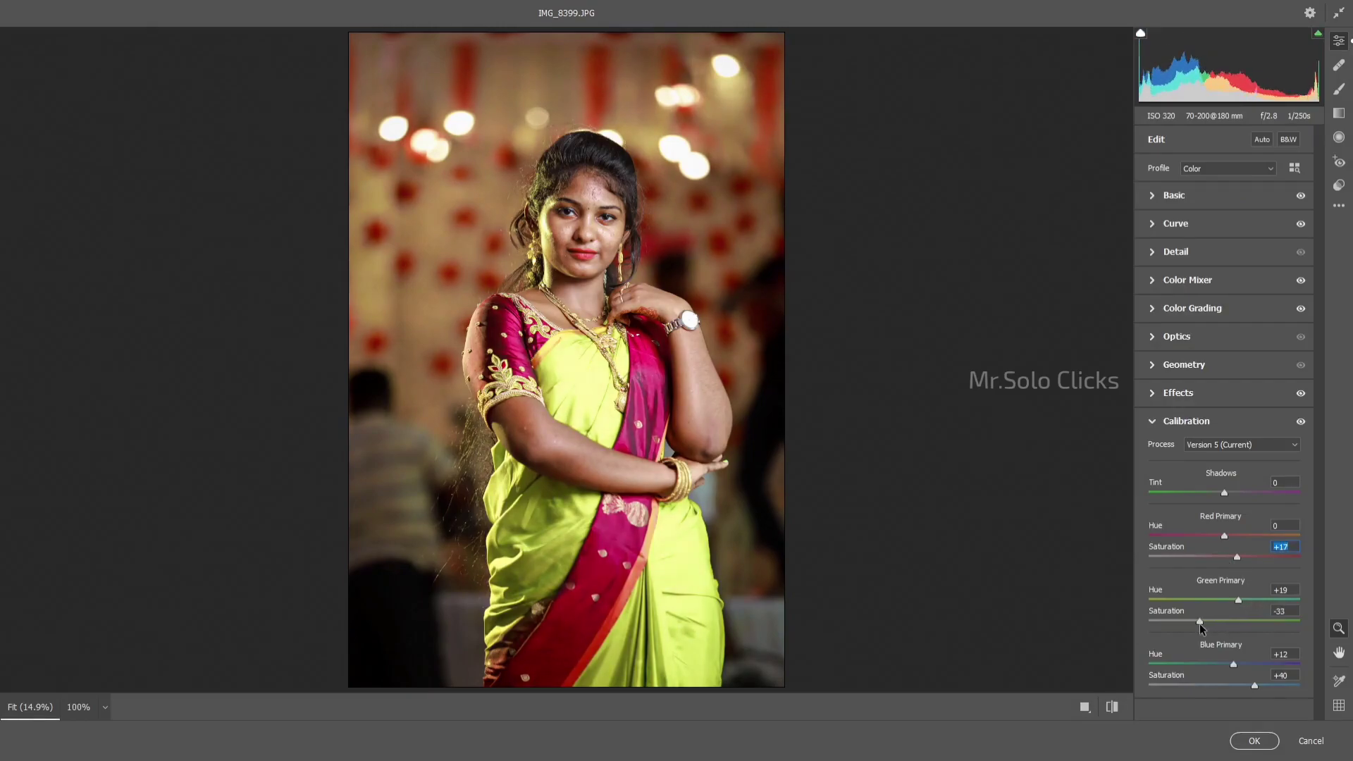
drag(1252, 683, 1286, 684)
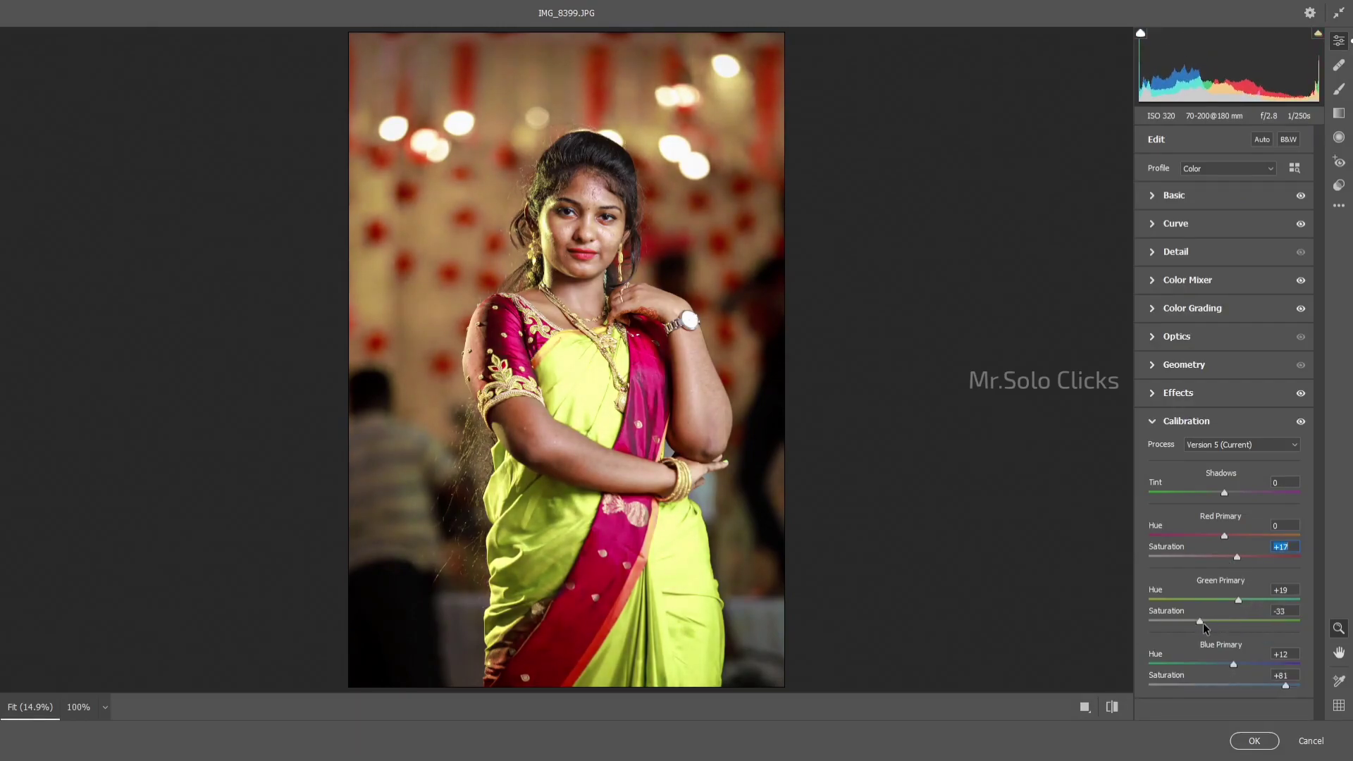
drag(1203, 622, 1218, 619)
In Color Mixer, darken yellows' luminance and reduce oranges' saturation.
click(1187, 280)
click(1194, 323)
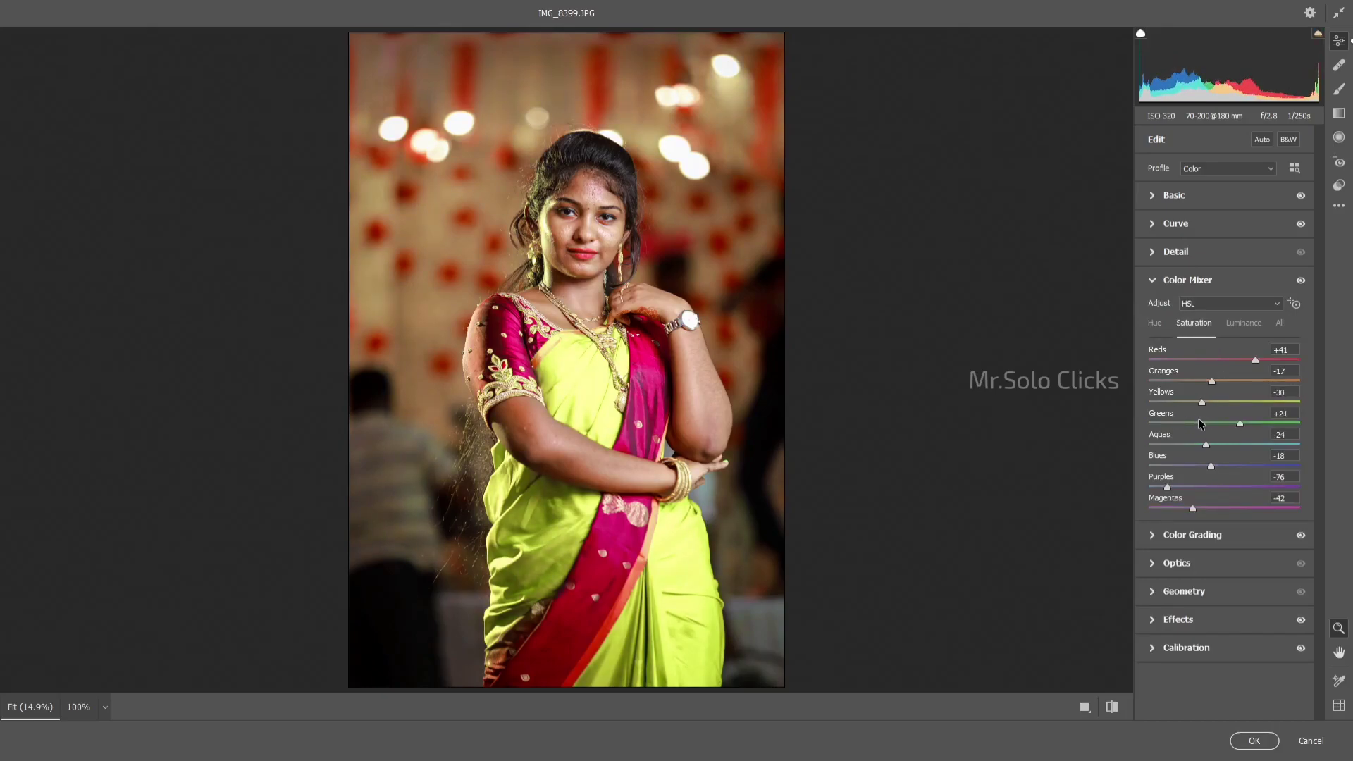
click(1244, 322)
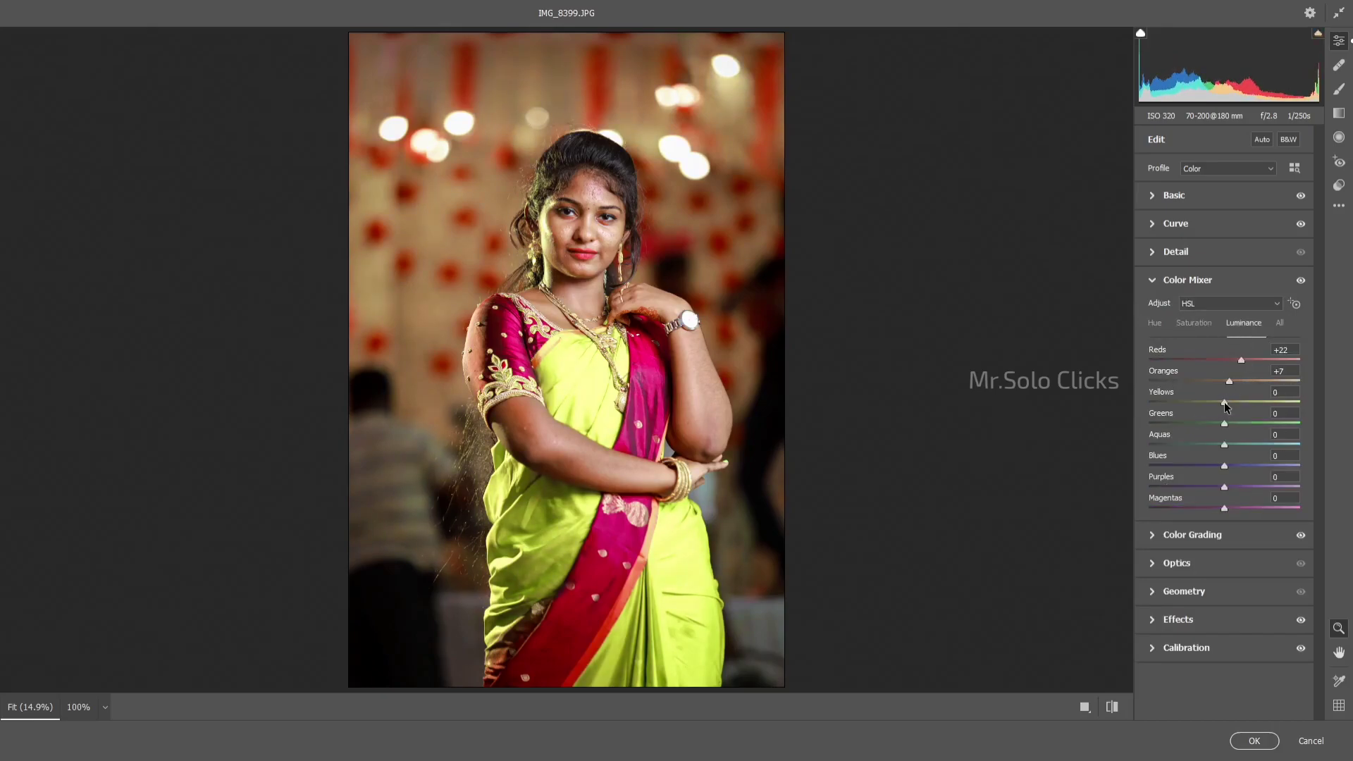
mouse_move(1225, 402)
mouse_down()
mouse_move(1198, 403)
mouse_move(1221, 403)
mouse_up()
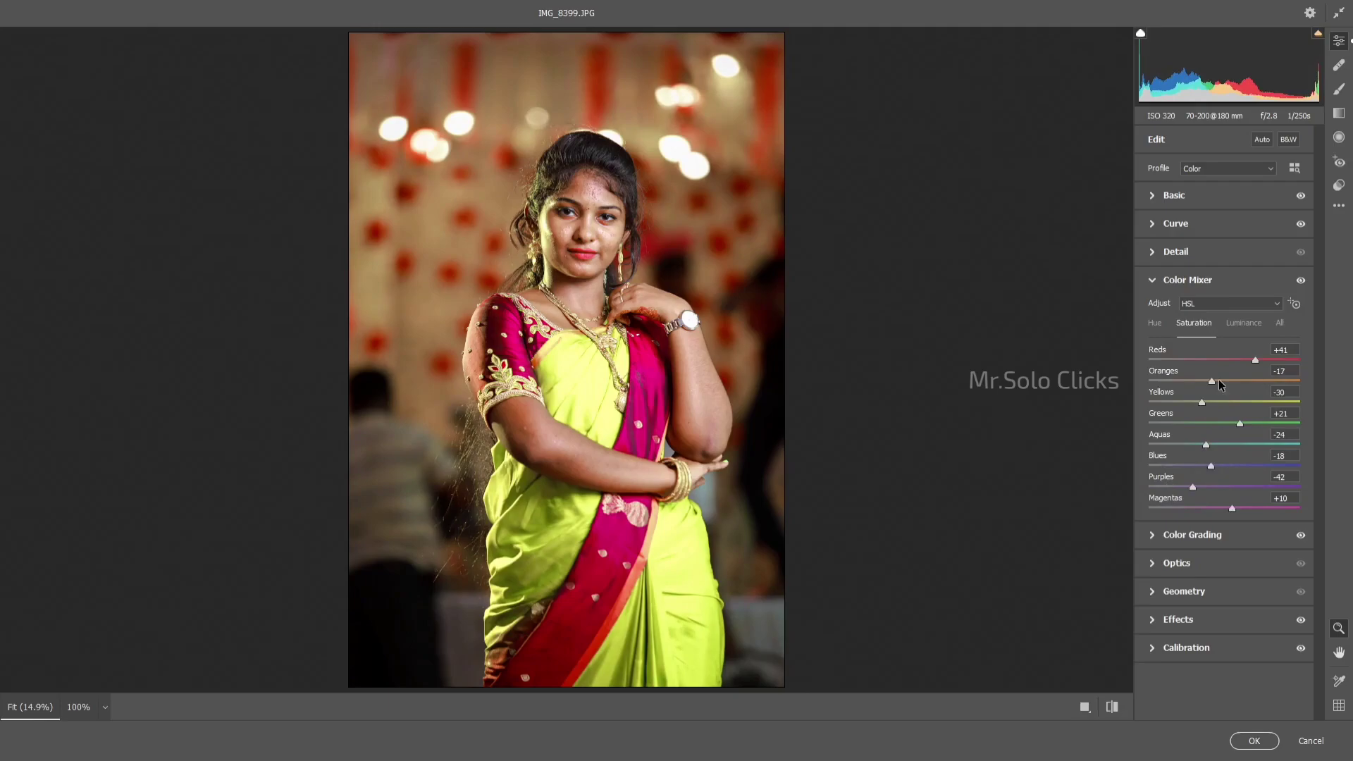
drag(1219, 380, 1202, 380)
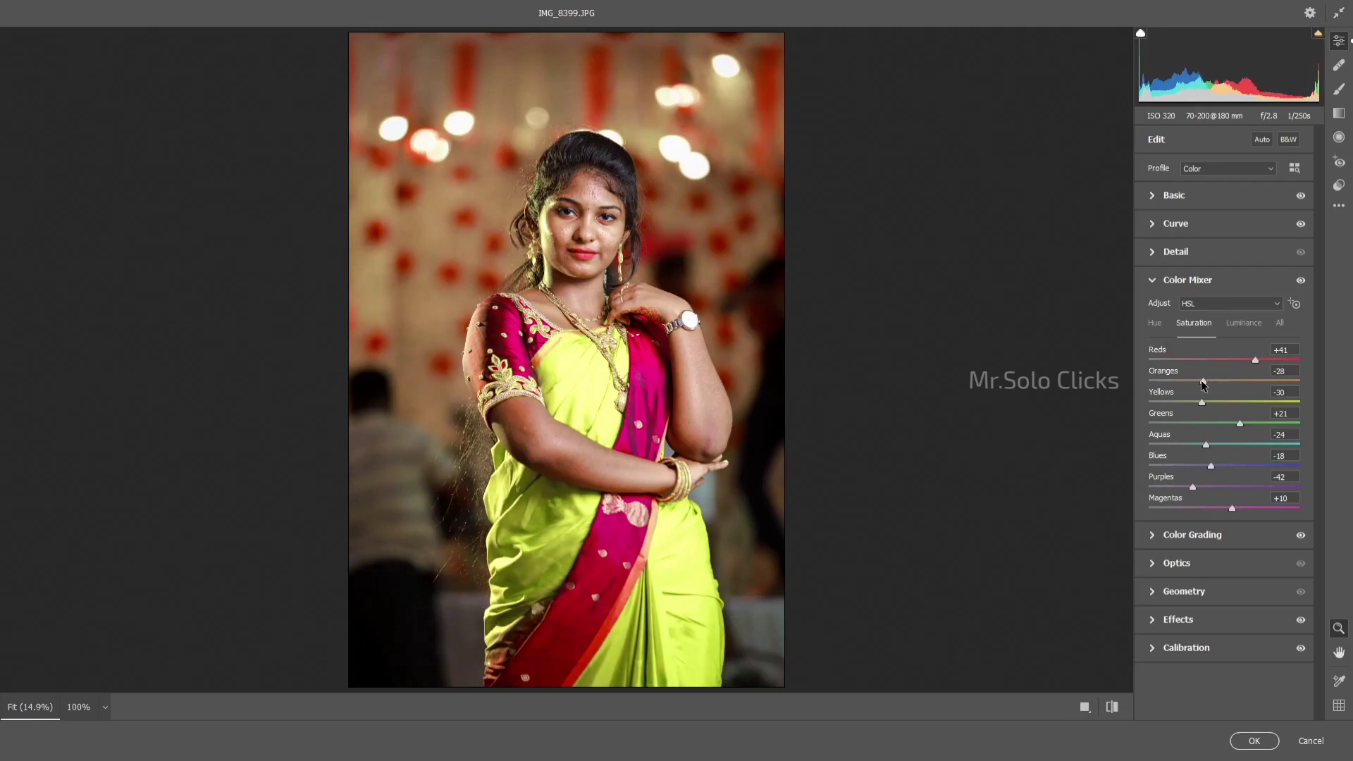
Set Exposure +0.10, Temperature -6 and Tint +3 in Basic.
click(1169, 204)
drag(1226, 306, 1227, 304)
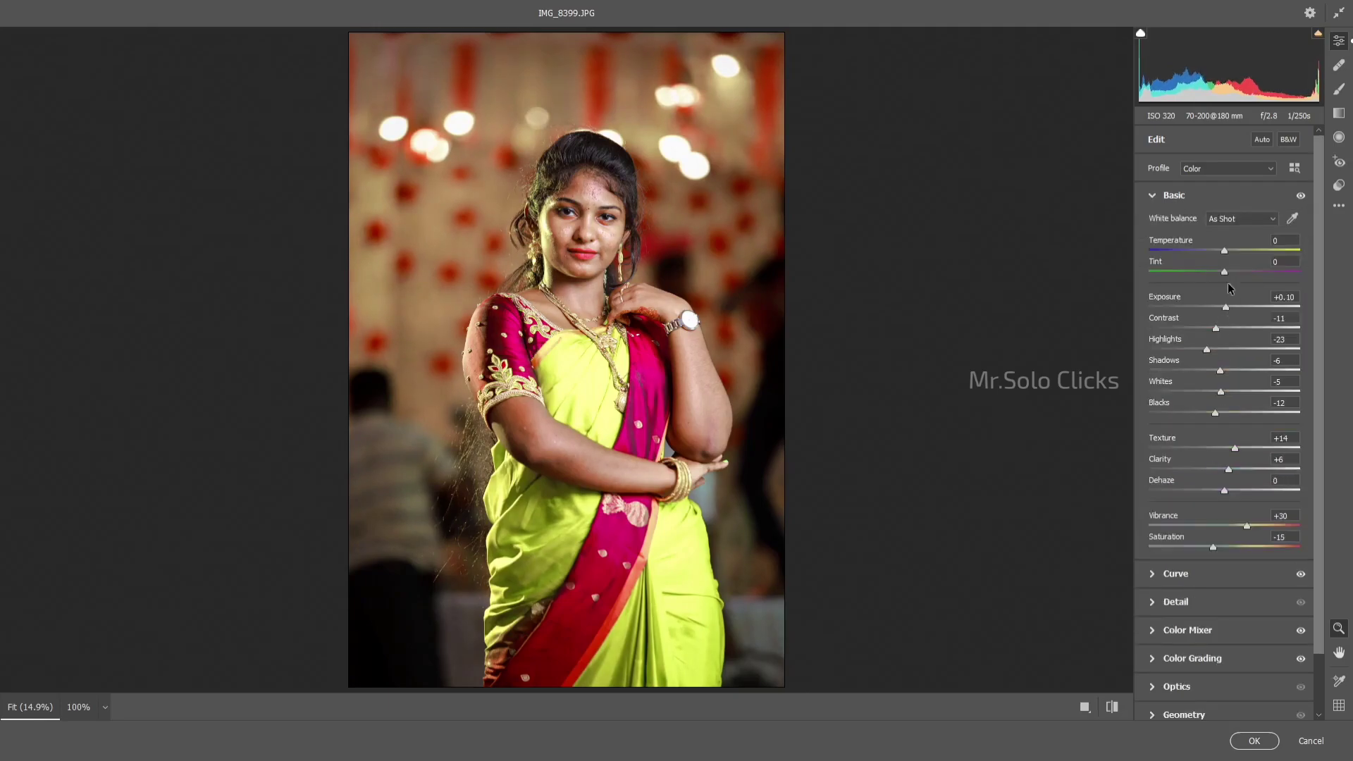
drag(1224, 251, 1218, 251)
drag(1228, 276, 1229, 275)
Raise Calibration Red Primary saturation to +34.
scroll(1189, 691, down, 2)
click(1187, 706)
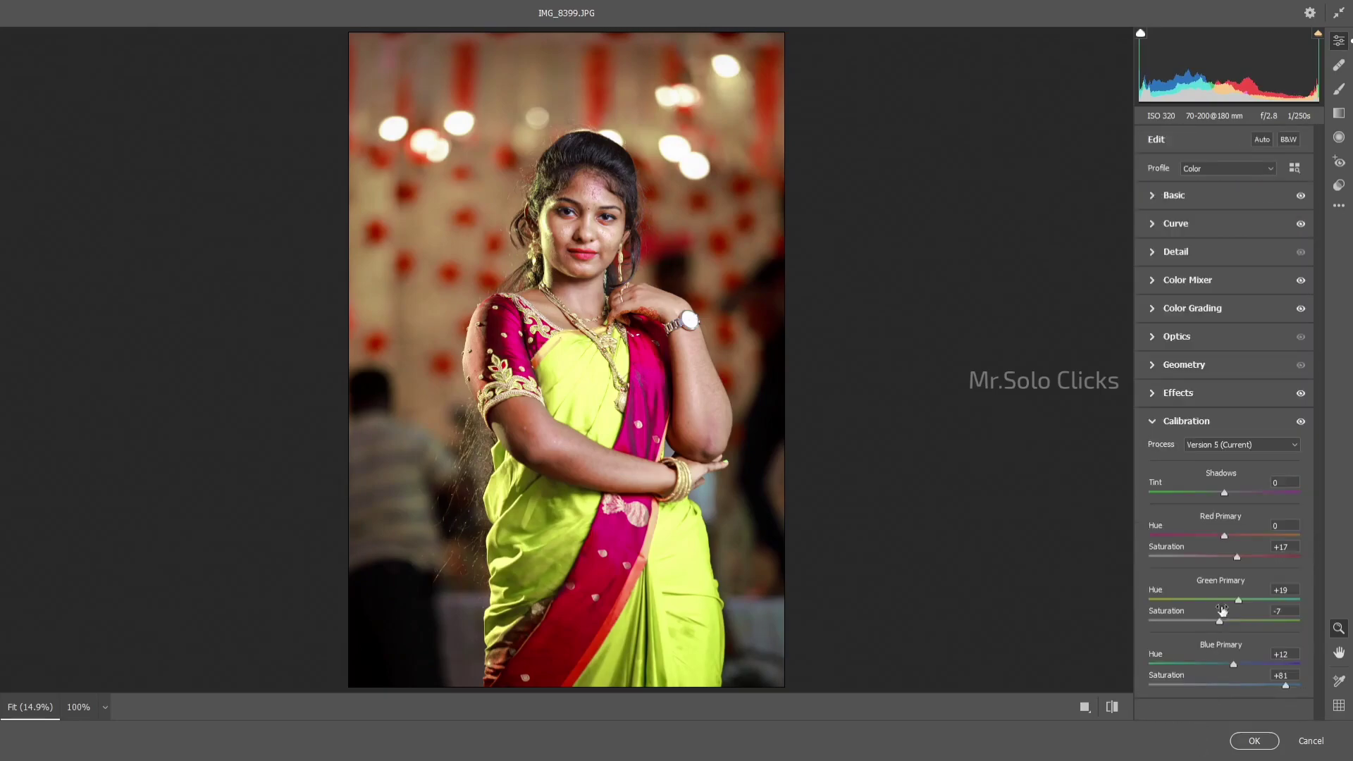
drag(1237, 557, 1248, 556)
Lift the blue curve's midtones, add a shadow point, and move its black point to Input 10.
click(1175, 223)
click(1252, 246)
drag(1226, 335, 1227, 339)
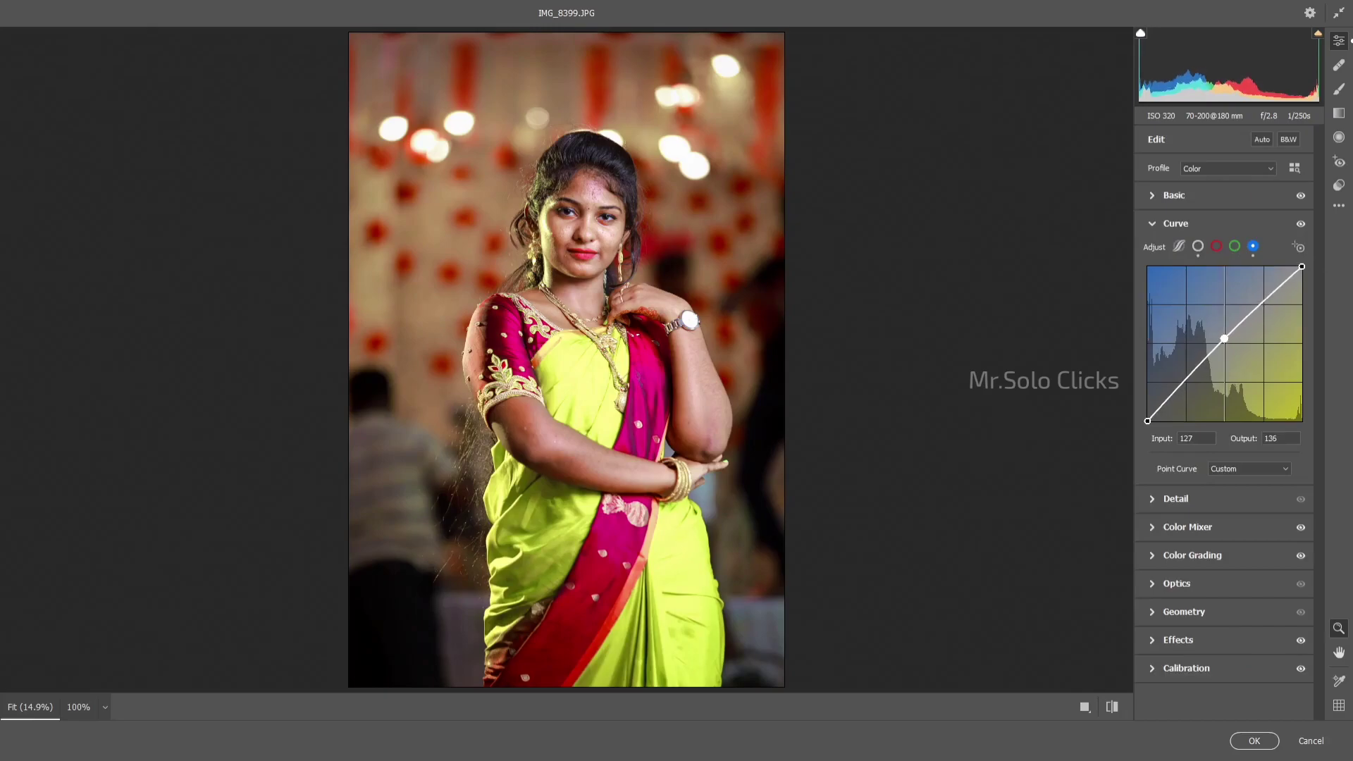
drag(1184, 385, 1187, 380)
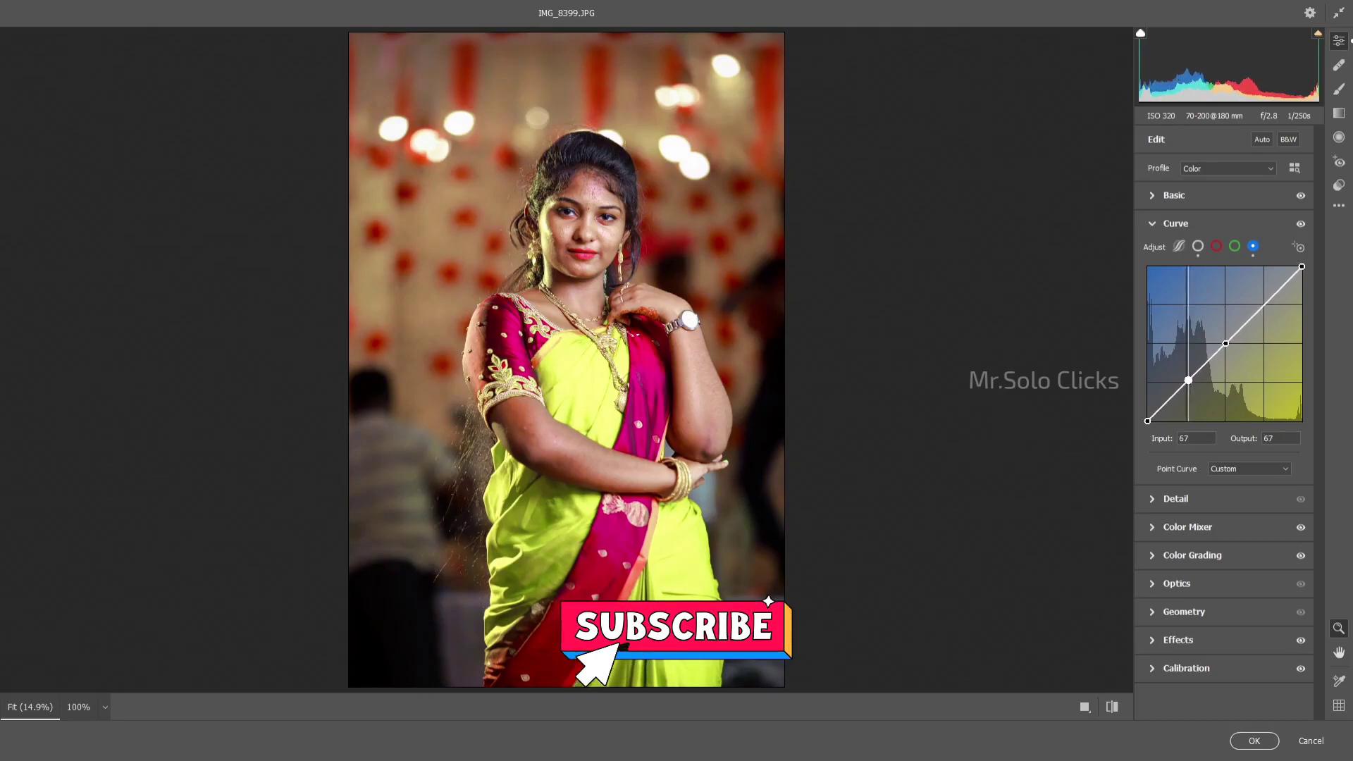
drag(1147, 421, 1154, 421)
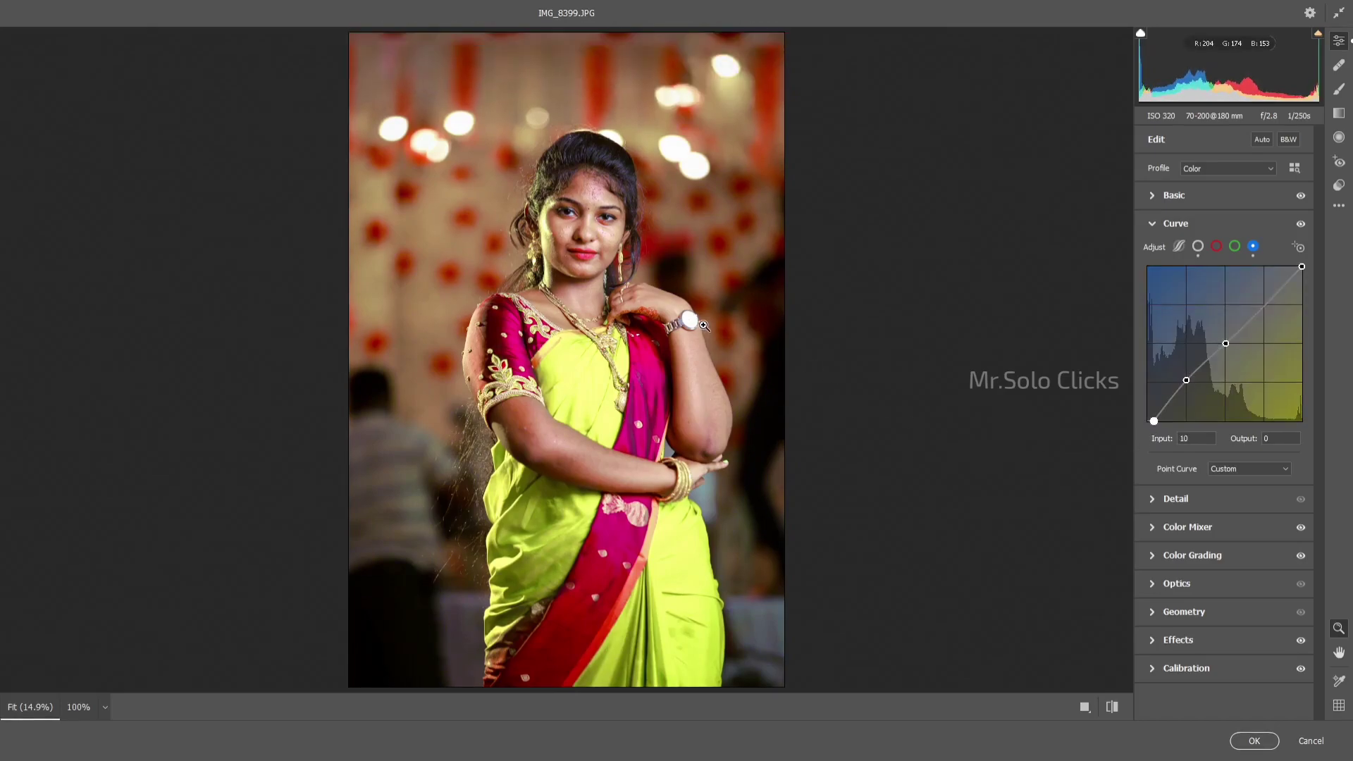
Save the Camera Raw settings as a new named user preset and apply the grade.
click(1339, 205)
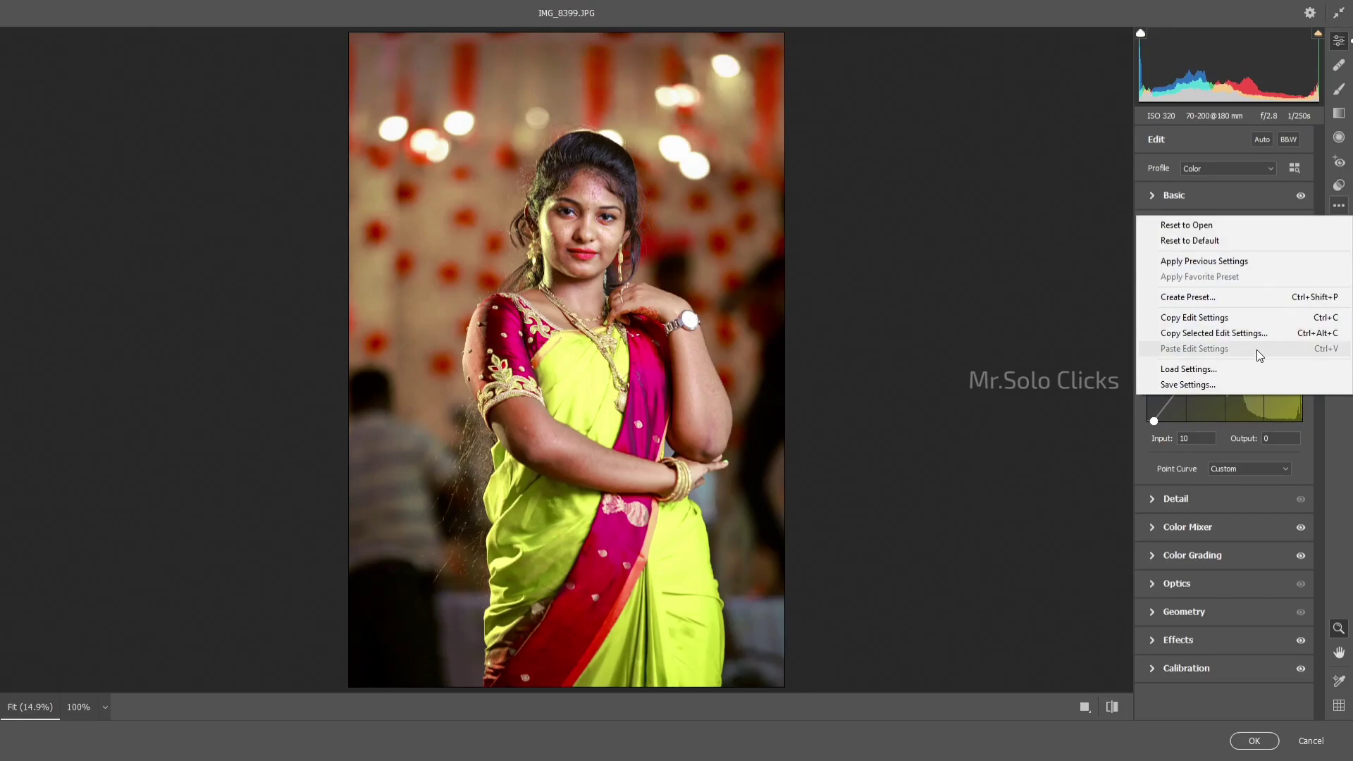
click(1244, 296)
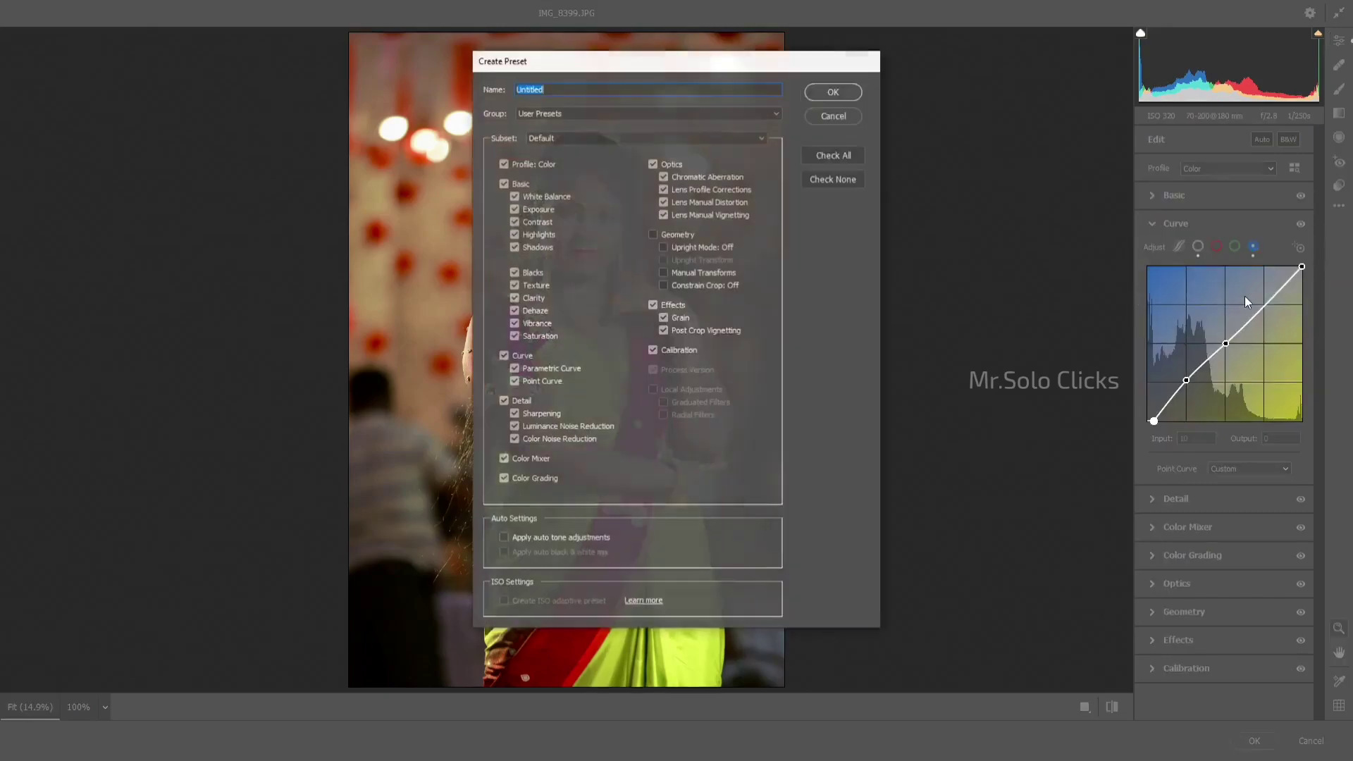
text(Jes)
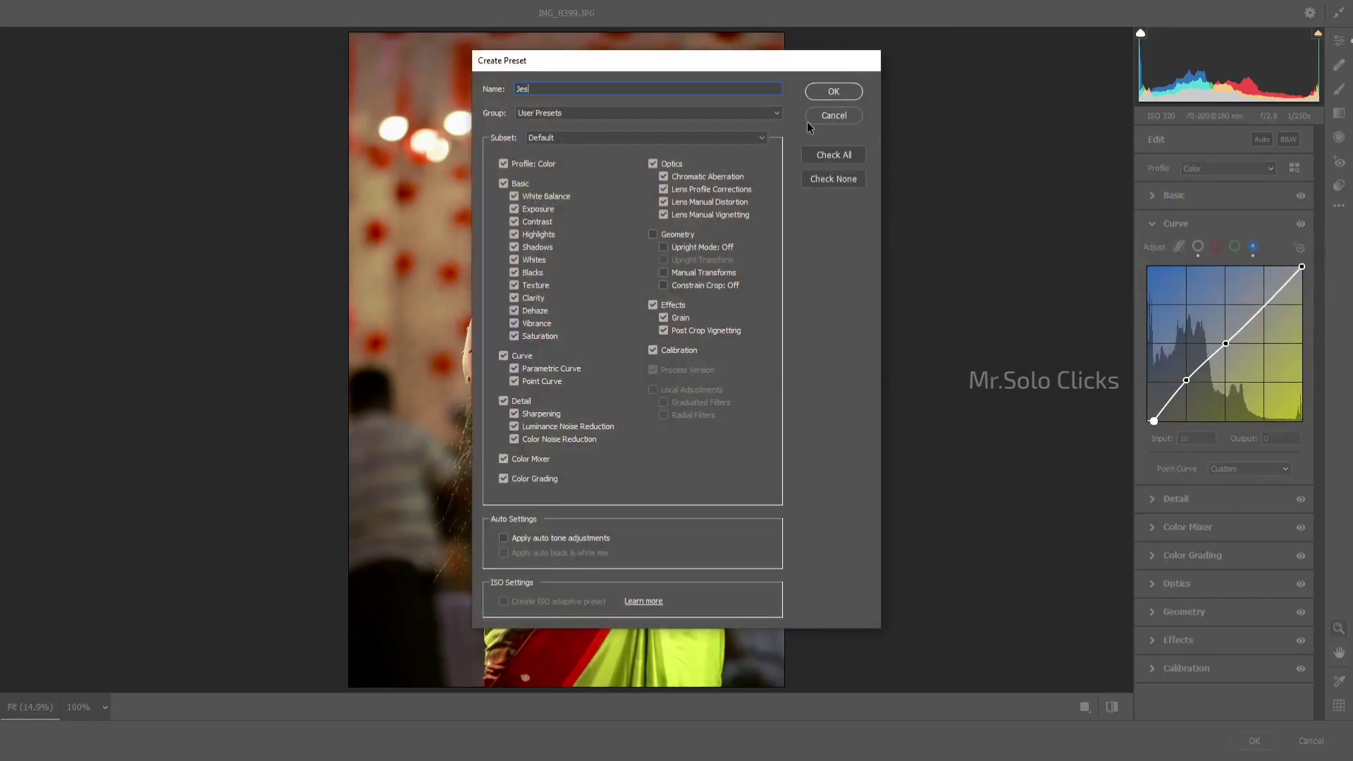
text(i)
click(824, 94)
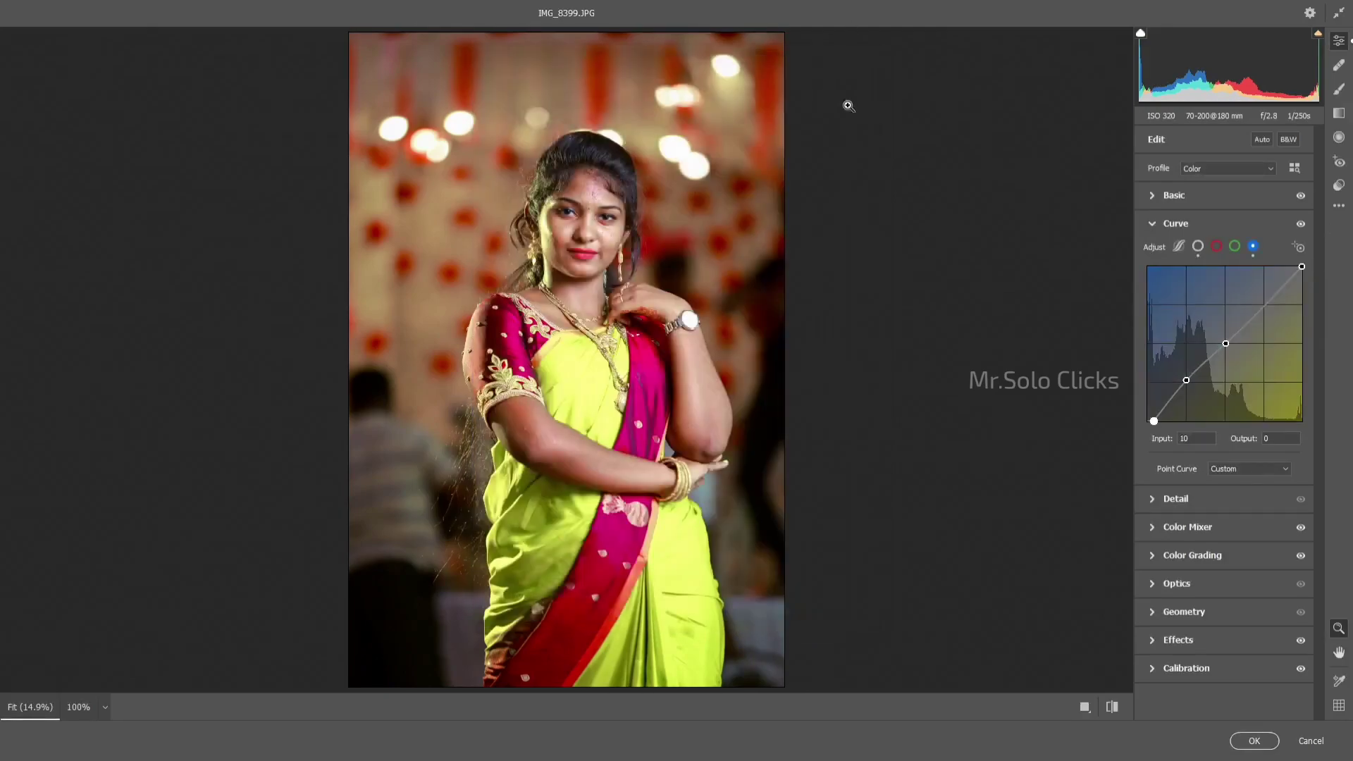
click(1175, 196)
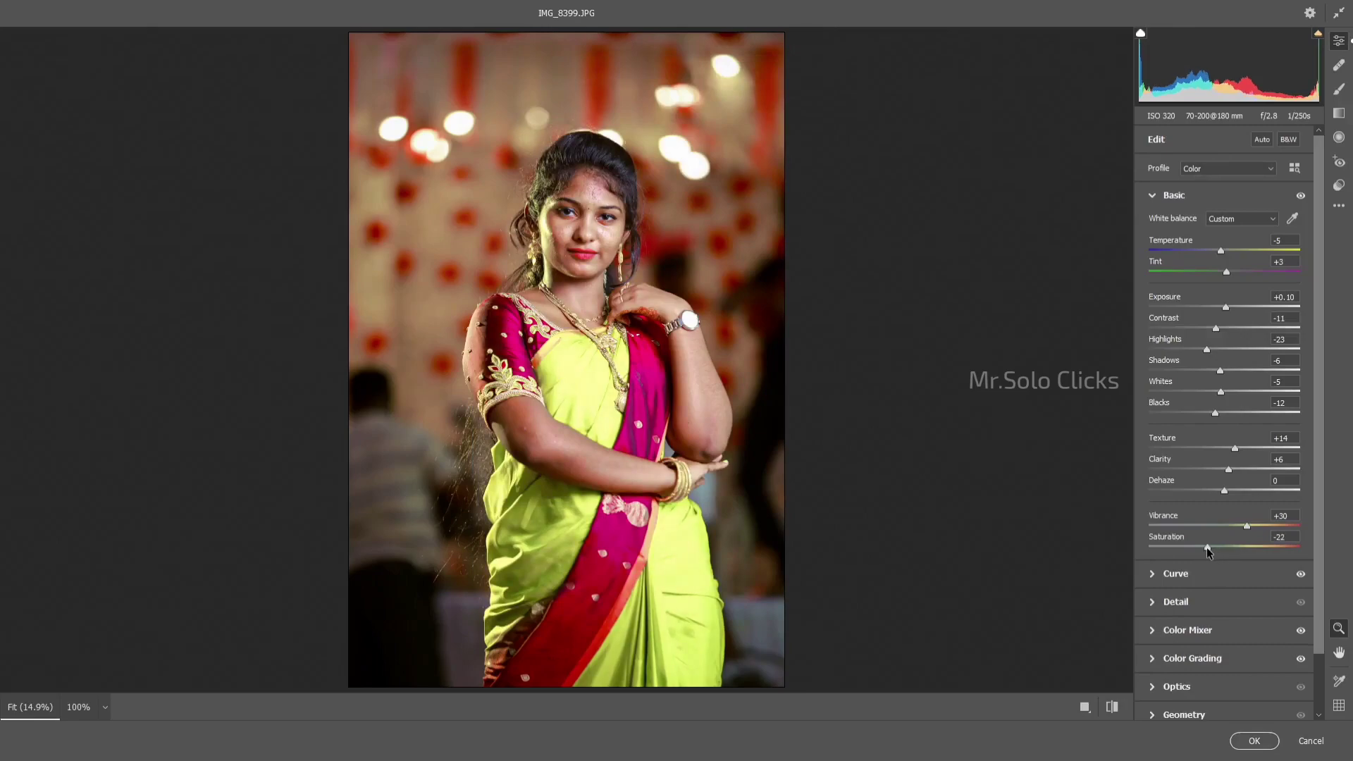
click(1252, 741)
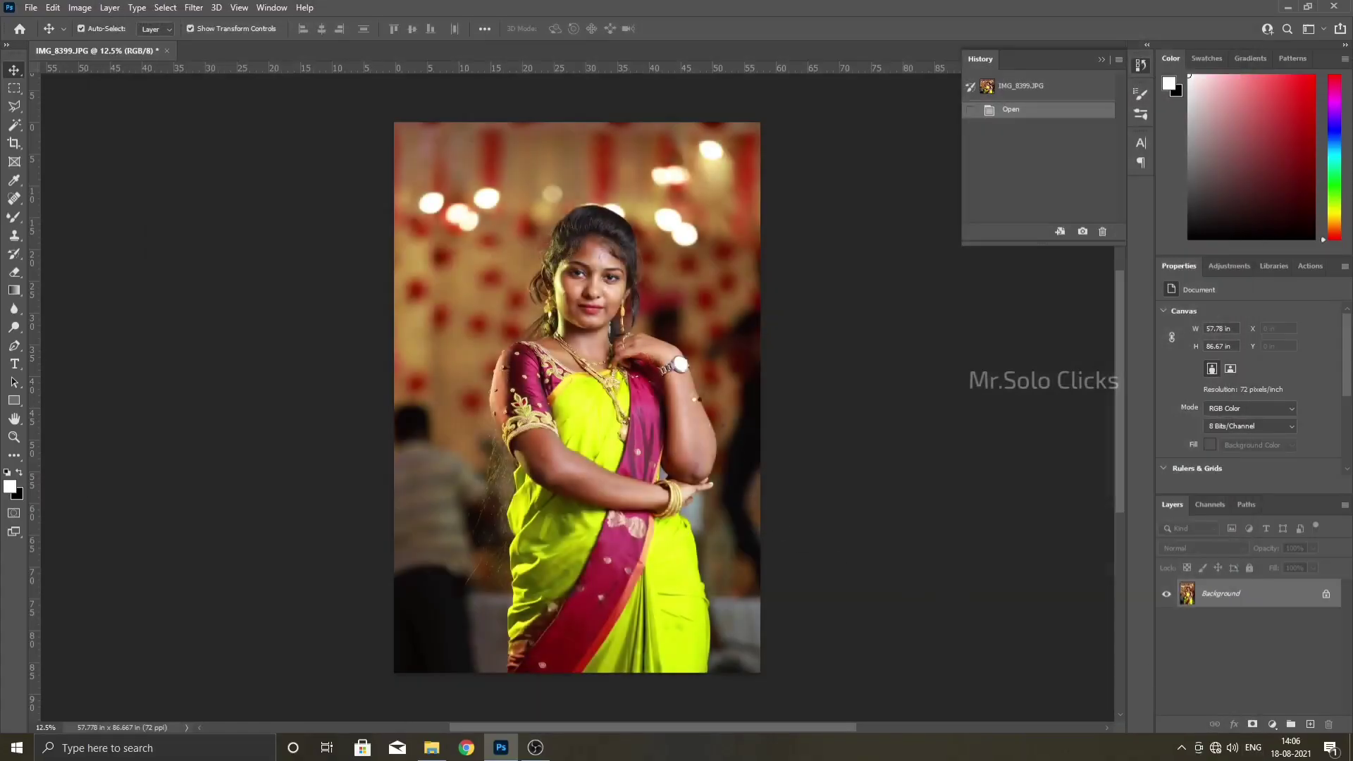
Run the Clean Teeth & Eyes action from the Actions panel.
scroll(501, 211, up, 3)
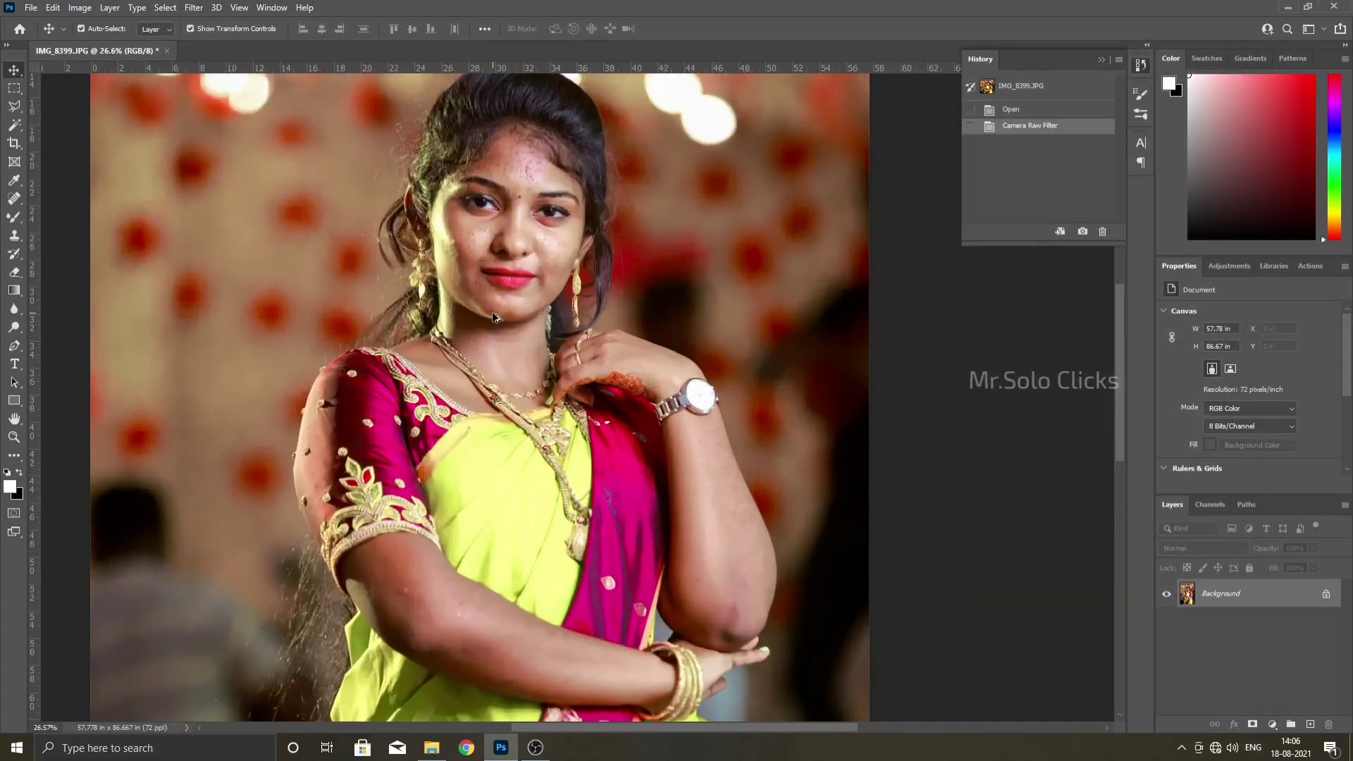
scroll(499, 163, up, 3)
scroll(501, 155, up, 2)
scroll(501, 155, down, 4)
scroll(501, 155, down, 2)
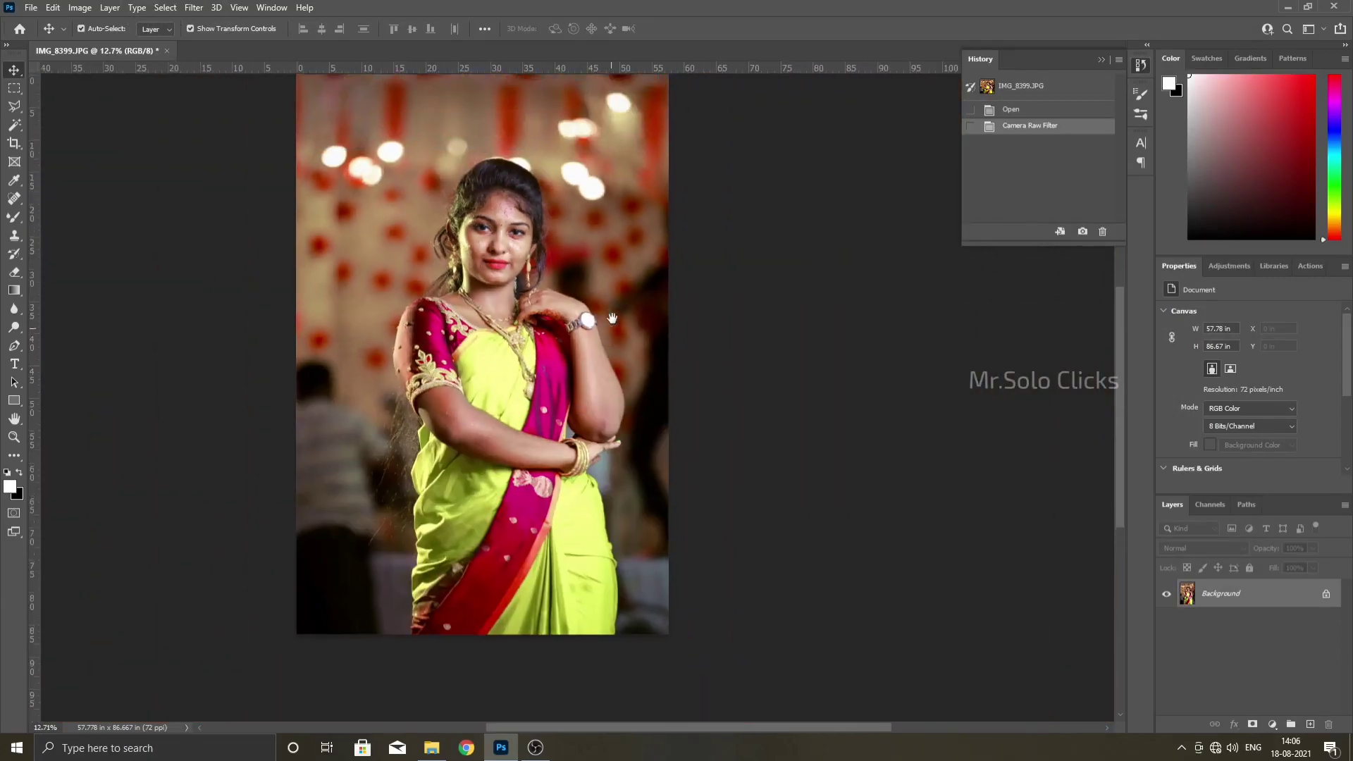
click(1310, 266)
click(1303, 392)
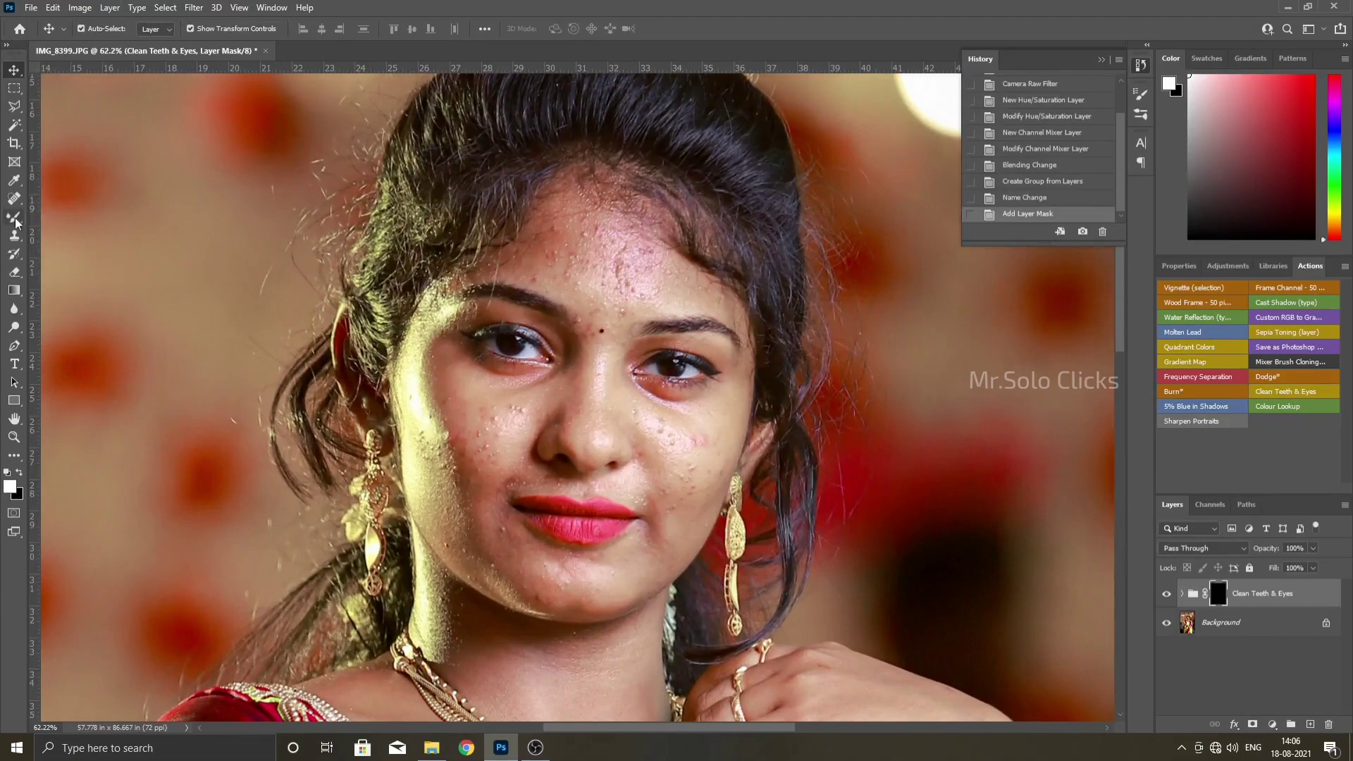
Brush the eye-brightening effect onto both eyes on the action's mask.
click(15, 219)
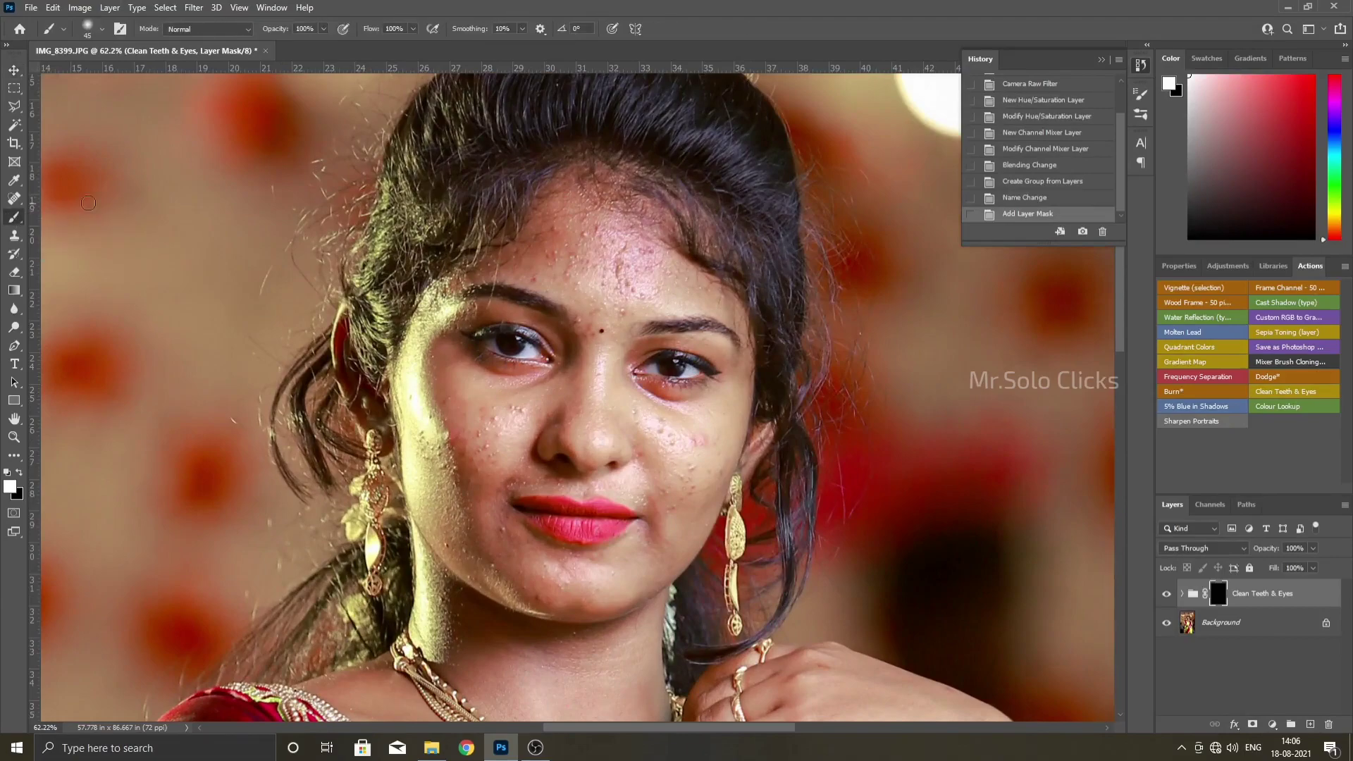
drag(512, 342, 541, 352)
drag(514, 342, 537, 349)
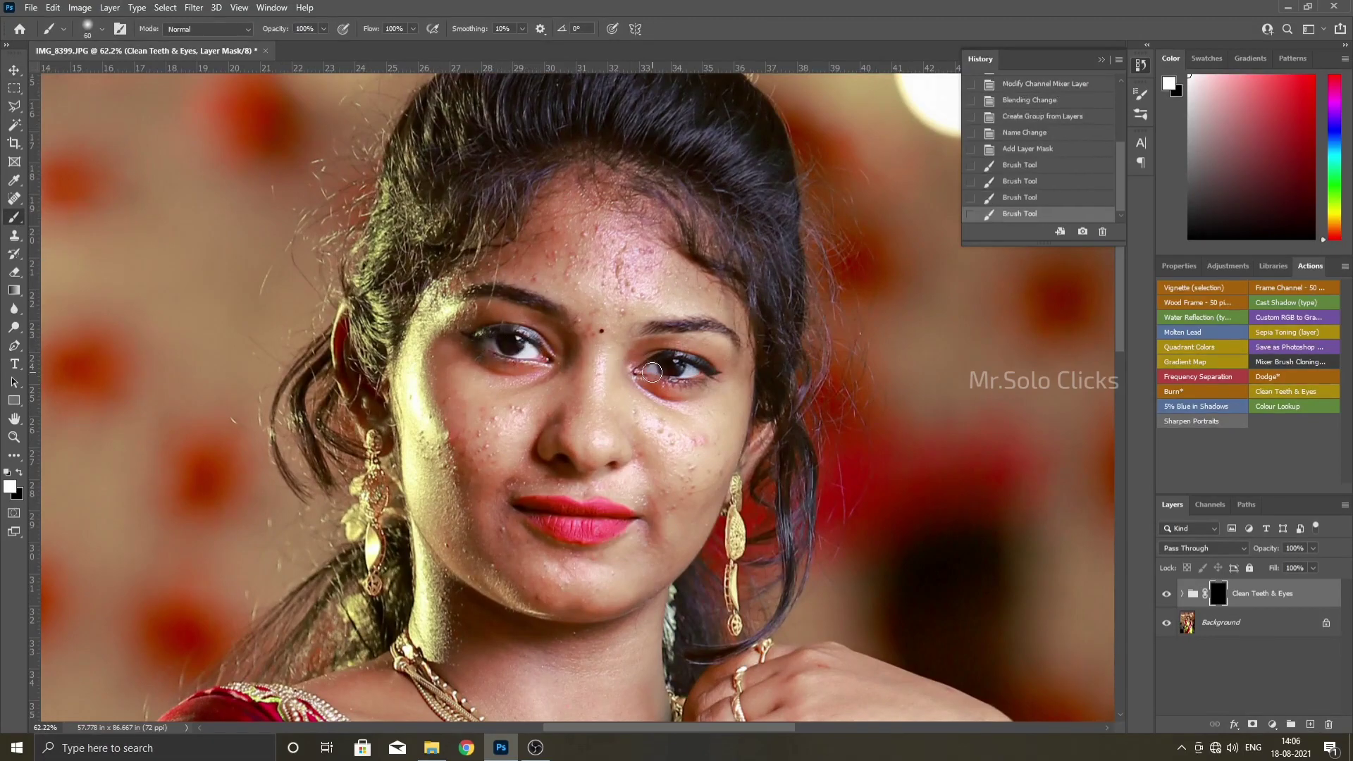
drag(645, 368, 666, 375)
drag(652, 372, 697, 373)
drag(673, 365, 683, 369)
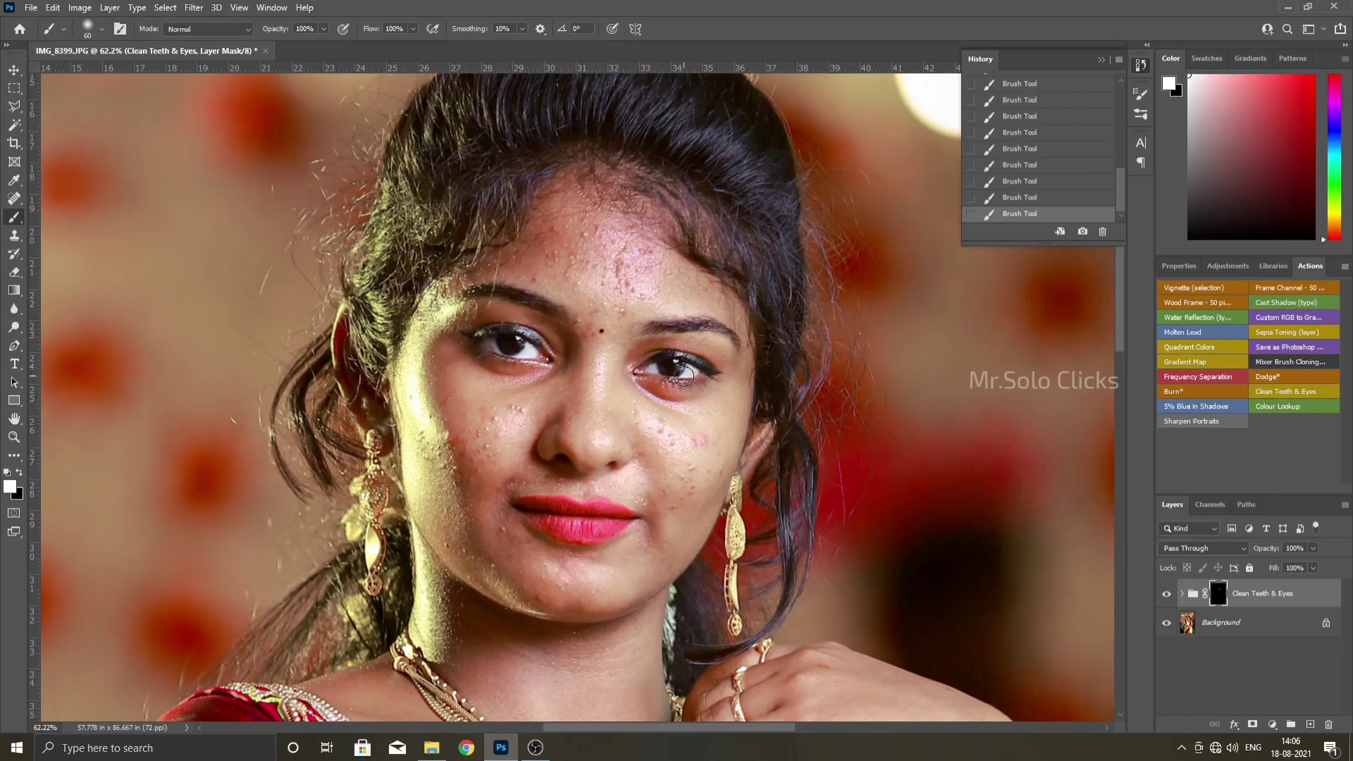
key(ctrl+0)
drag(759, 497, 769, 415)
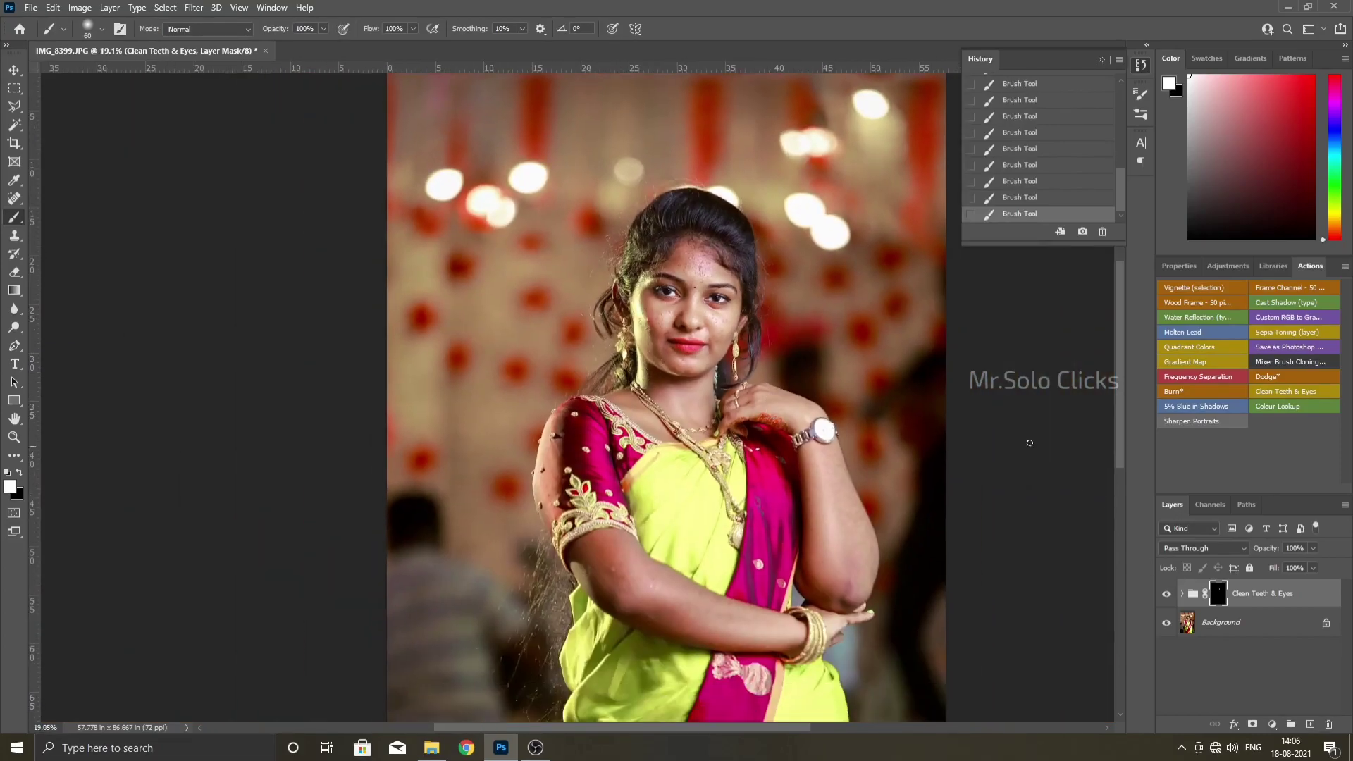
scroll(709, 333, up, 5)
key(x)
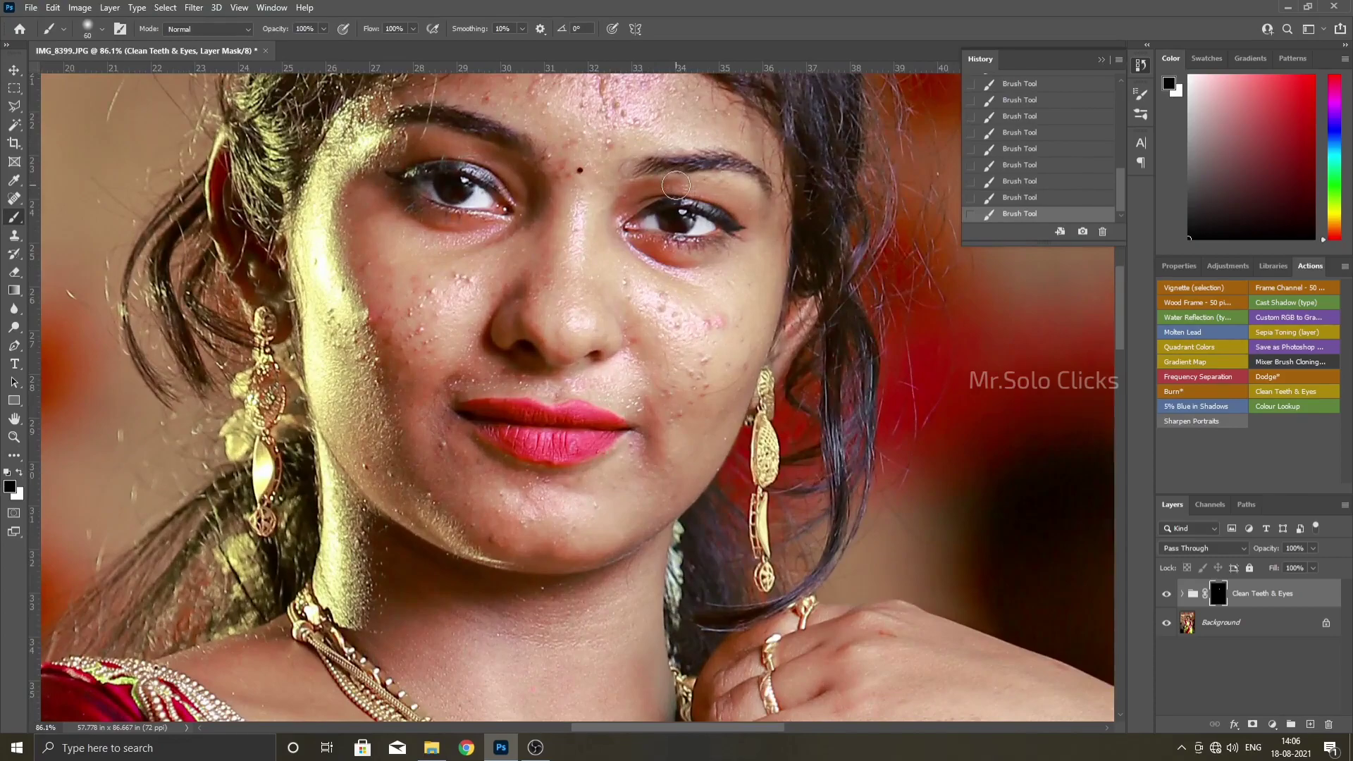
Raise Channel Mixer 1's blue contribution and set the group opacity to 80%.
click(1181, 593)
click(1202, 622)
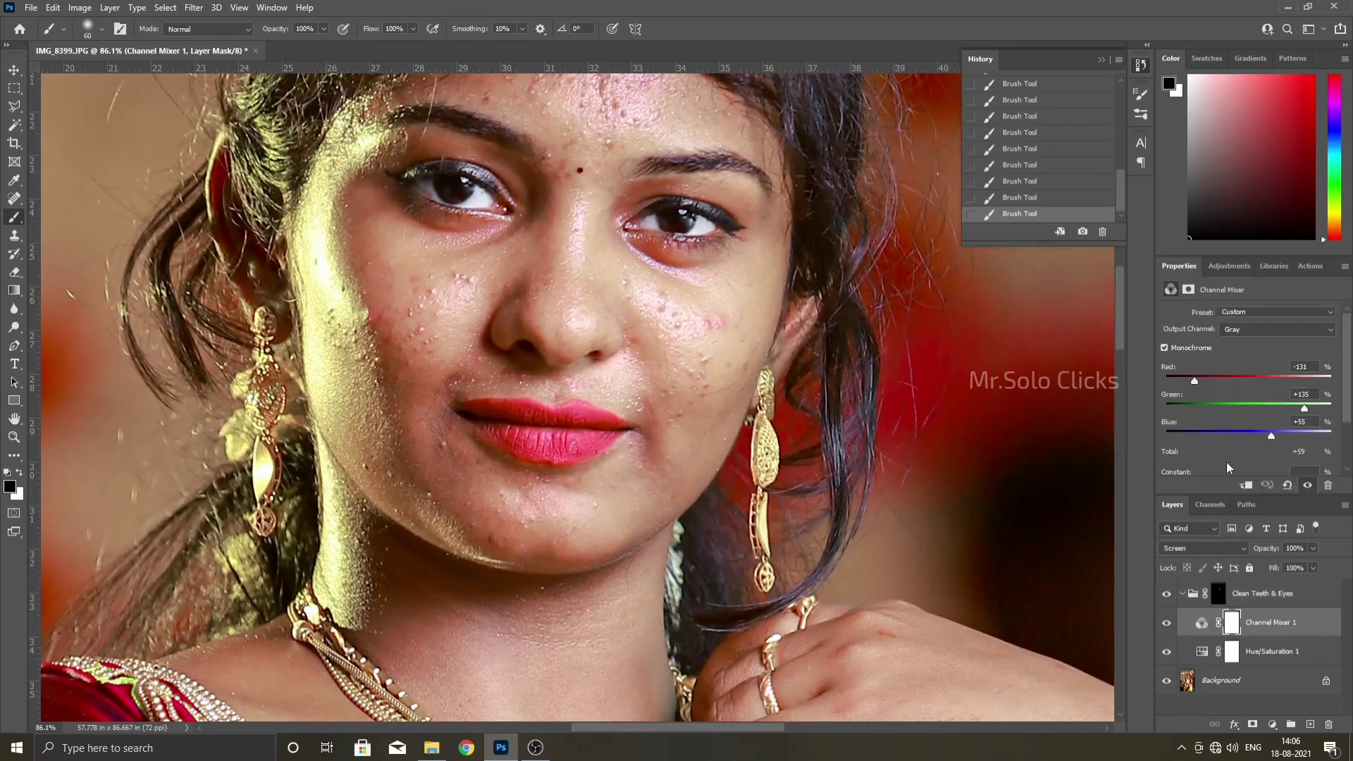
drag(1271, 436, 1284, 437)
scroll(713, 291, down, 5)
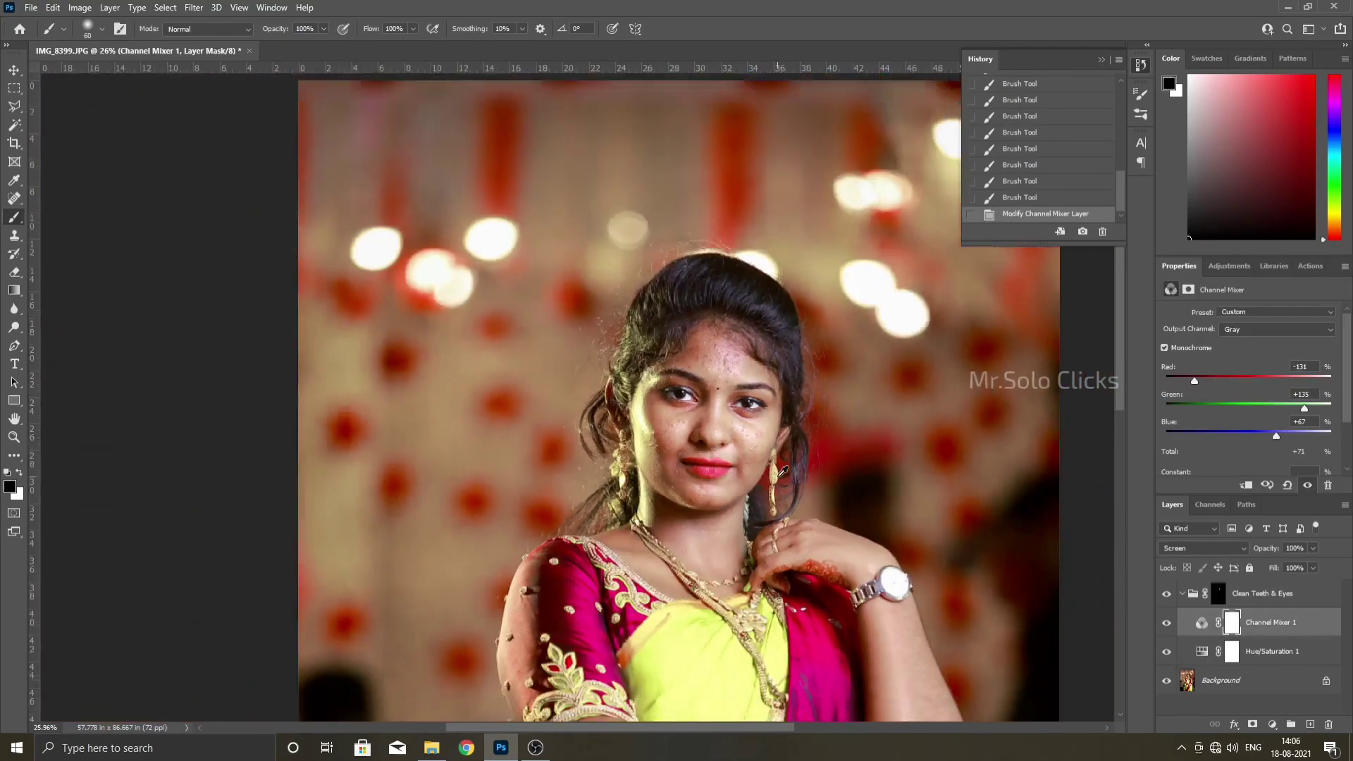
click(1166, 593)
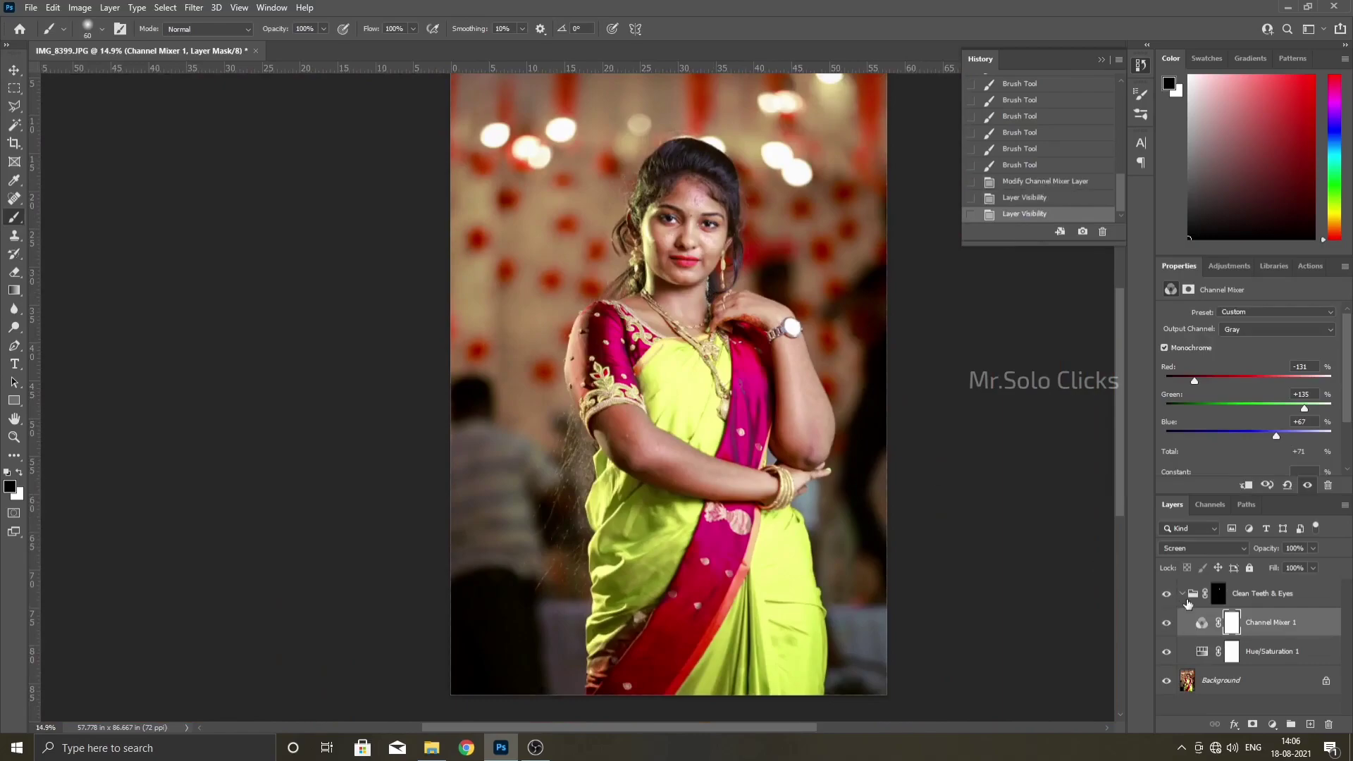
click(1190, 600)
text(80)
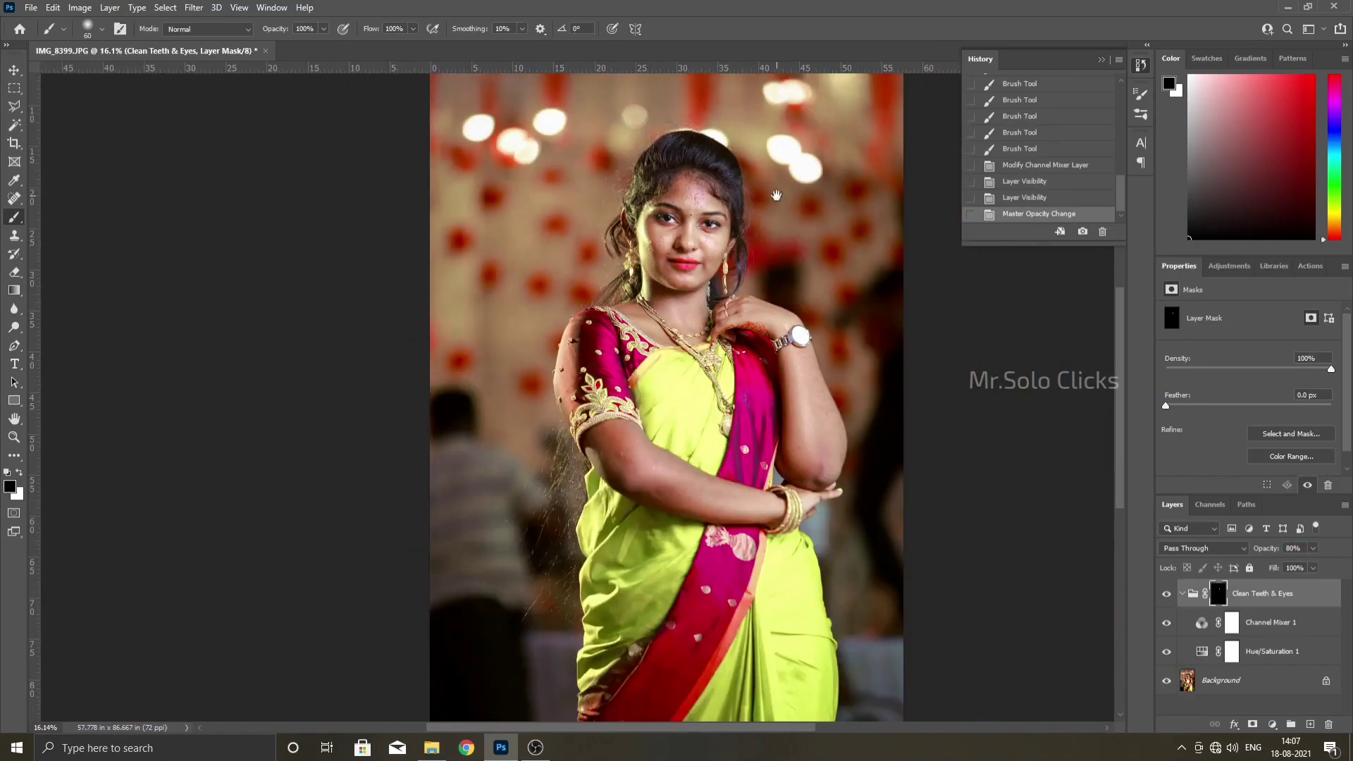
scroll(715, 262, down, 1)
Merge visible layers, then add Hue/Saturation with Yellows saturation +40 and lightness -14.
right_click(1254, 652)
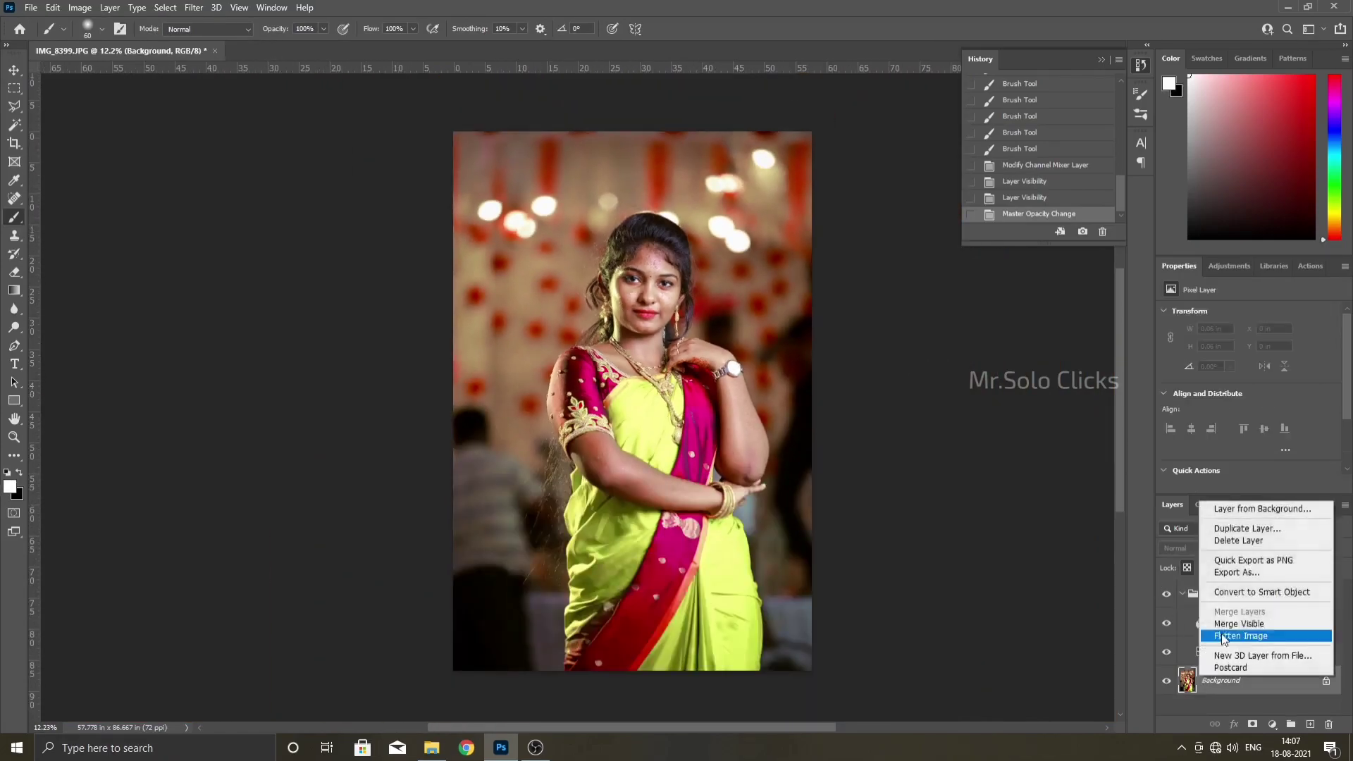
click(1227, 638)
click(1272, 724)
click(1268, 604)
click(1263, 332)
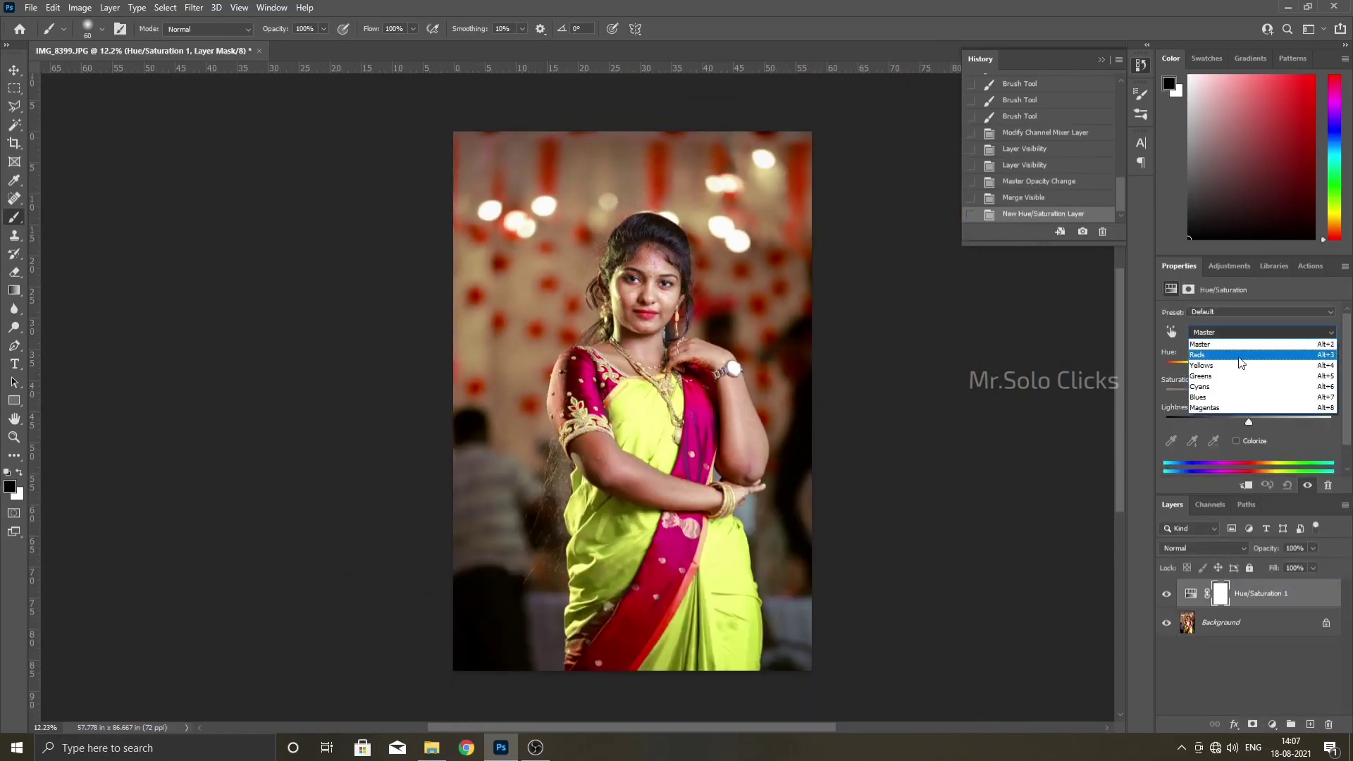
click(1258, 371)
mouse_move(1249, 394)
mouse_down()
mouse_move(1216, 403)
mouse_move(1282, 392)
mouse_move(1234, 368)
mouse_move(1246, 368)
mouse_up()
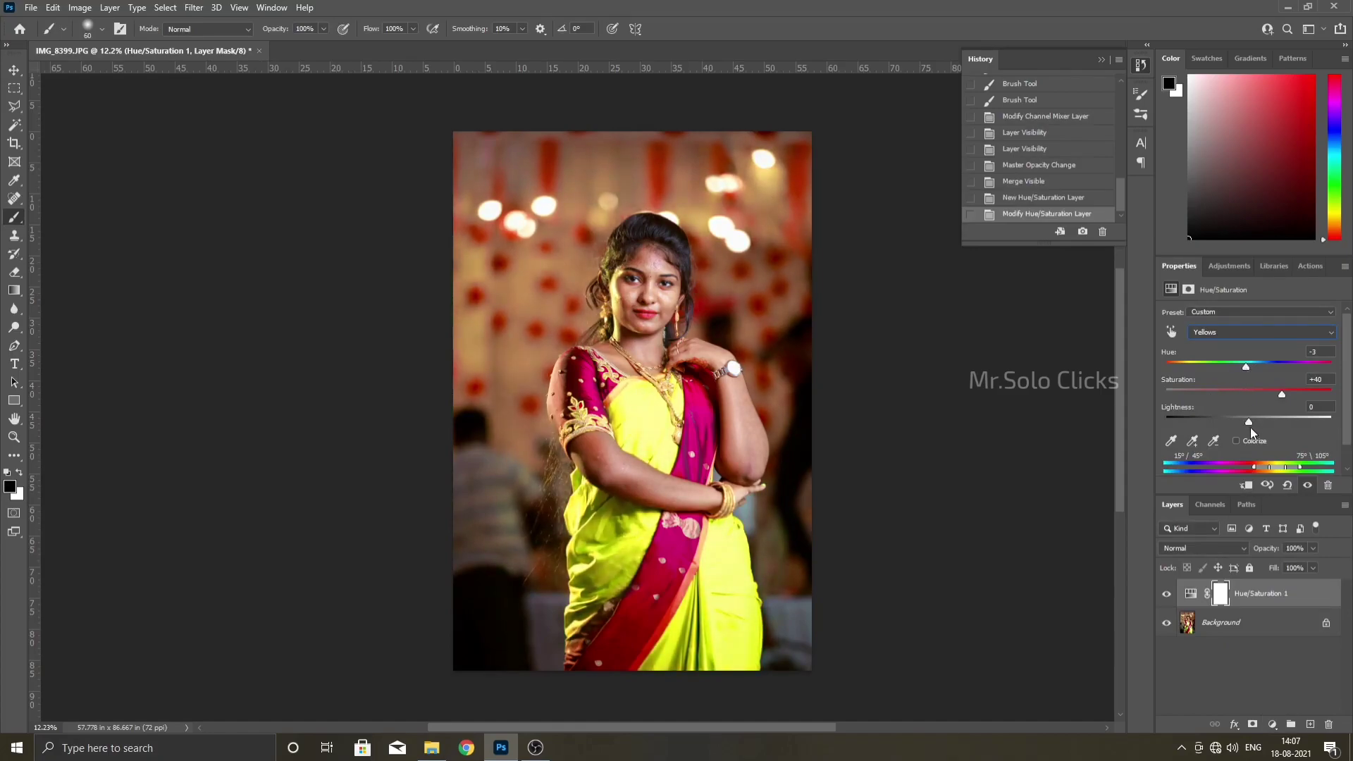
mouse_move(1249, 422)
mouse_down()
mouse_move(1216, 423)
mouse_move(1237, 421)
mouse_up()
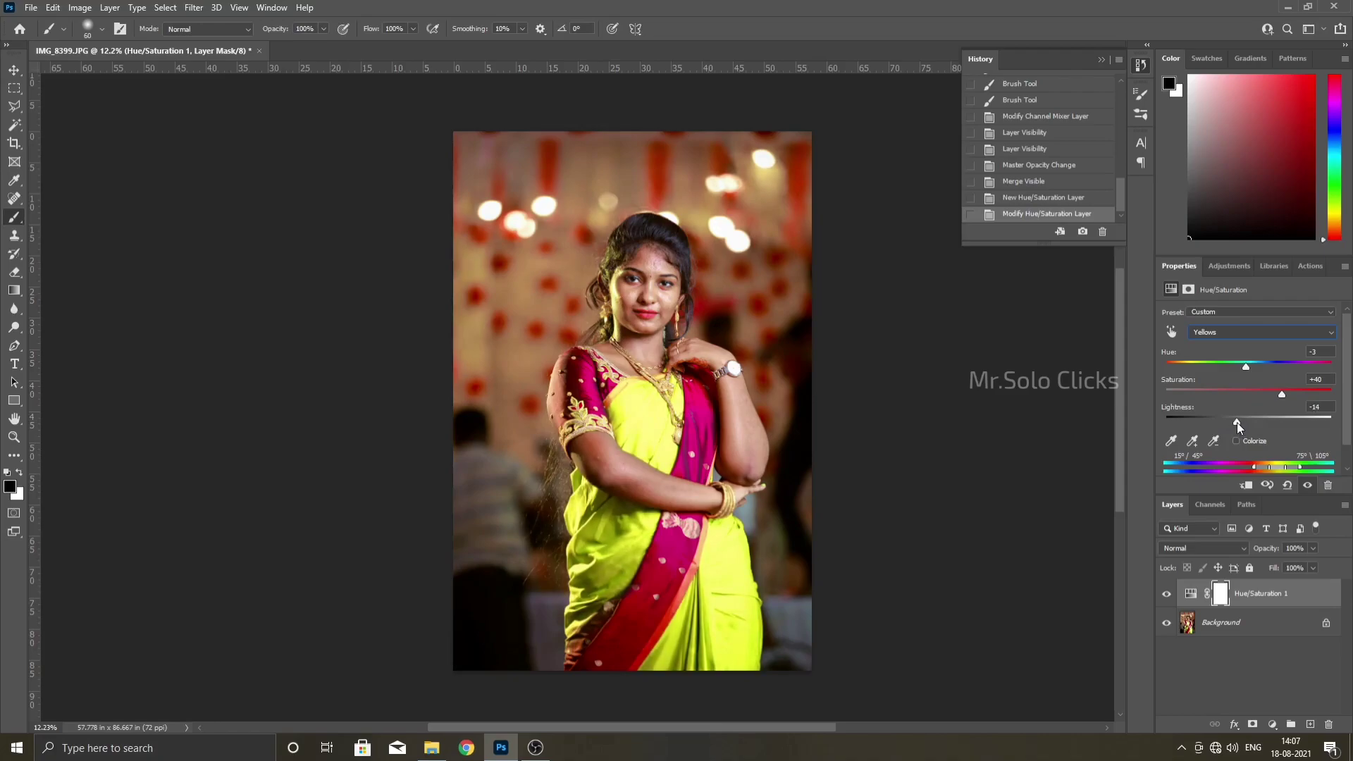
click(1305, 487)
click(1305, 486)
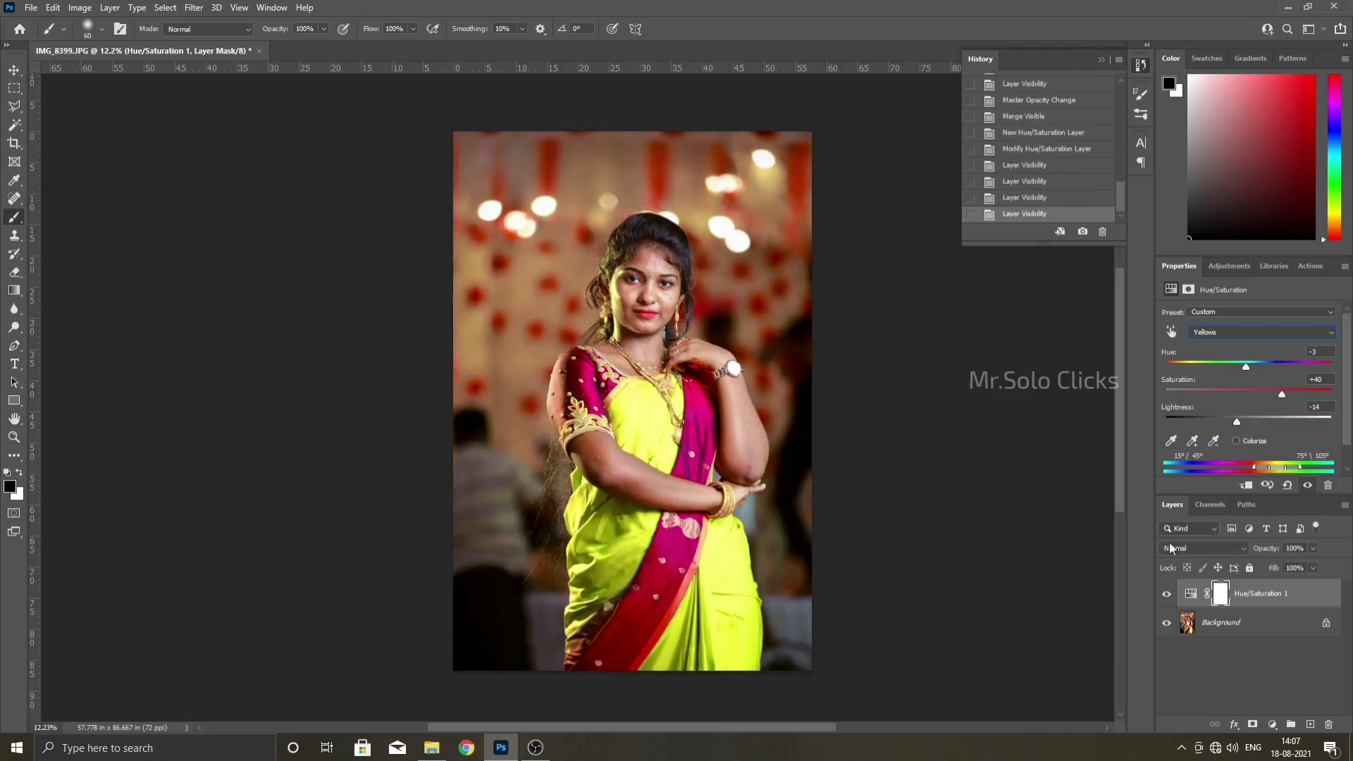
Flatten the image into one Background layer and reopen Camera Raw Filter.
right_click(1226, 629)
click(1266, 670)
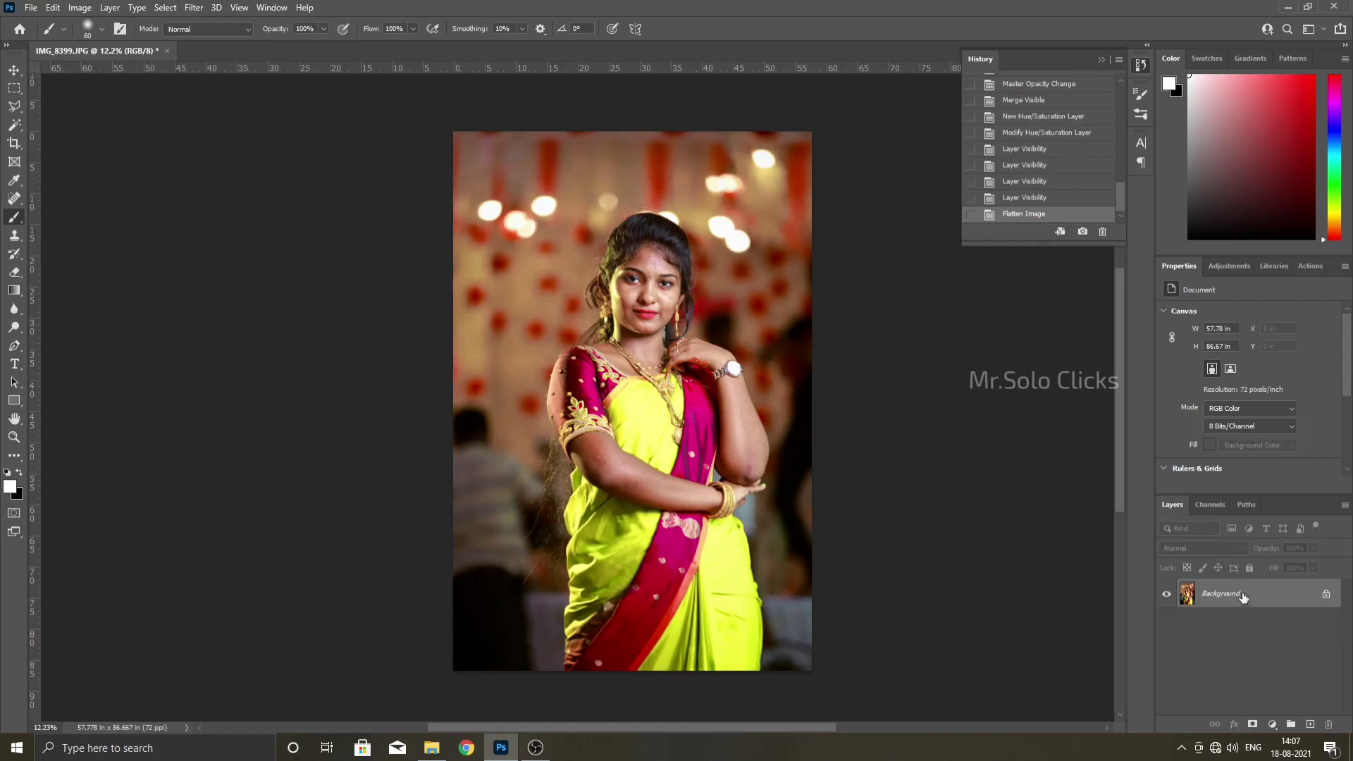
click(196, 7)
click(229, 113)
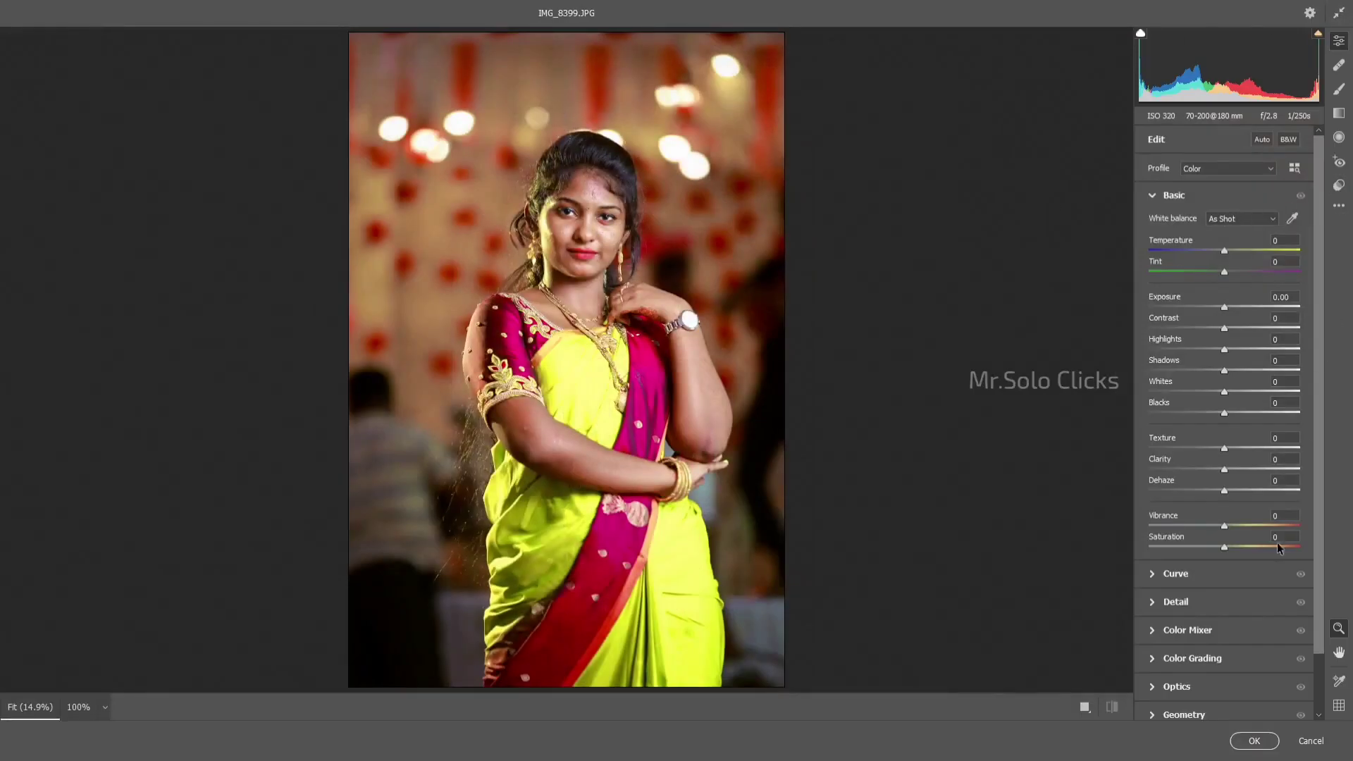
Apply a Camera Raw vignette (-9, midpoint 63) and run the 5% Blue in Shadows action.
scroll(1227, 423, down, 2)
click(1198, 678)
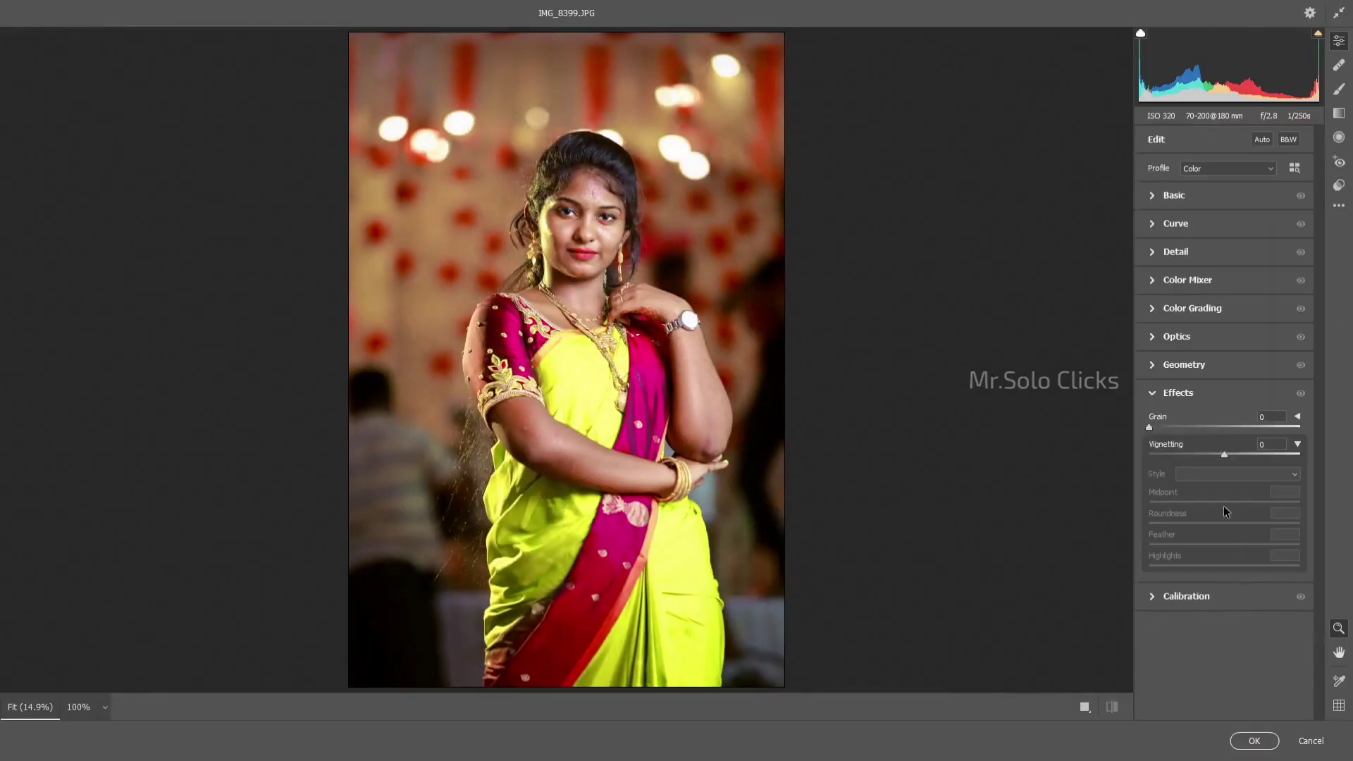
drag(1223, 454, 1217, 455)
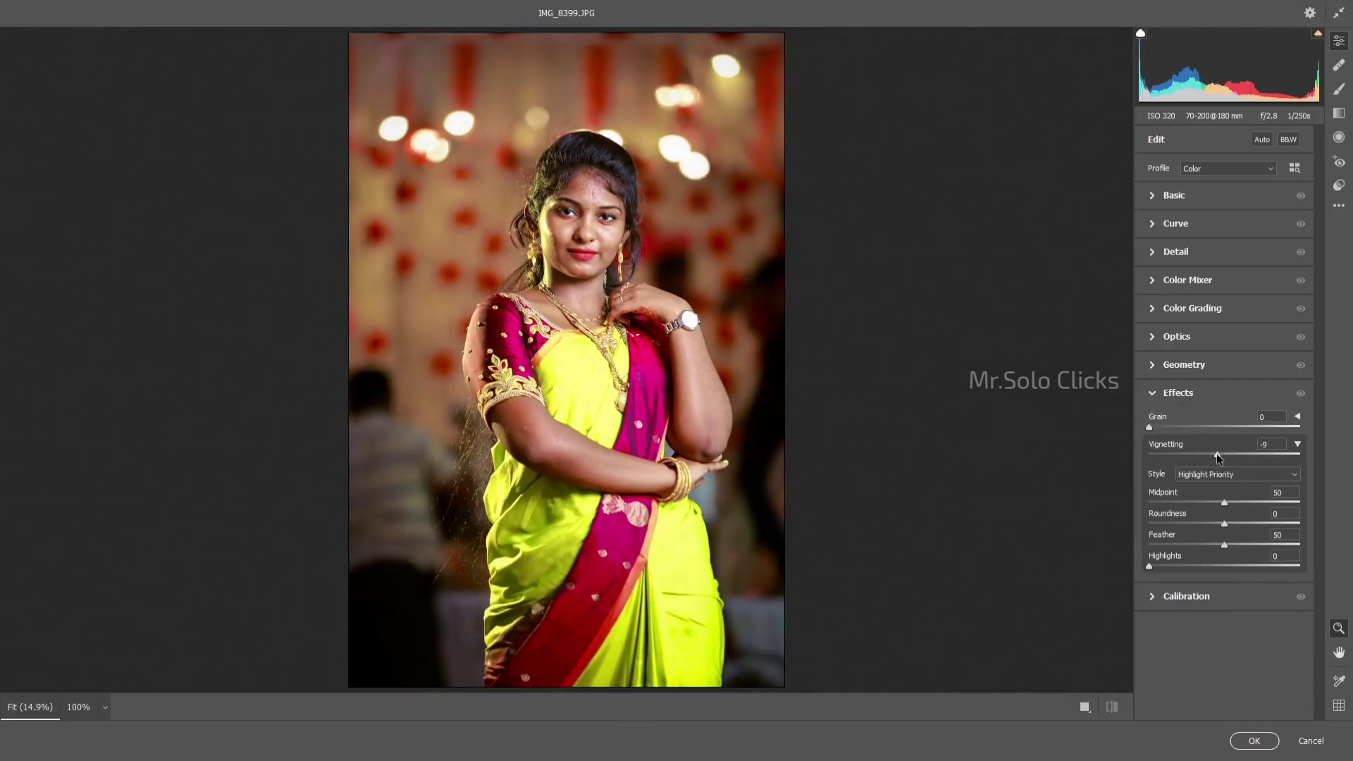
mouse_move(1232, 503)
mouse_down()
mouse_move(1243, 502)
mouse_move(1239, 522)
mouse_up()
click(1255, 741)
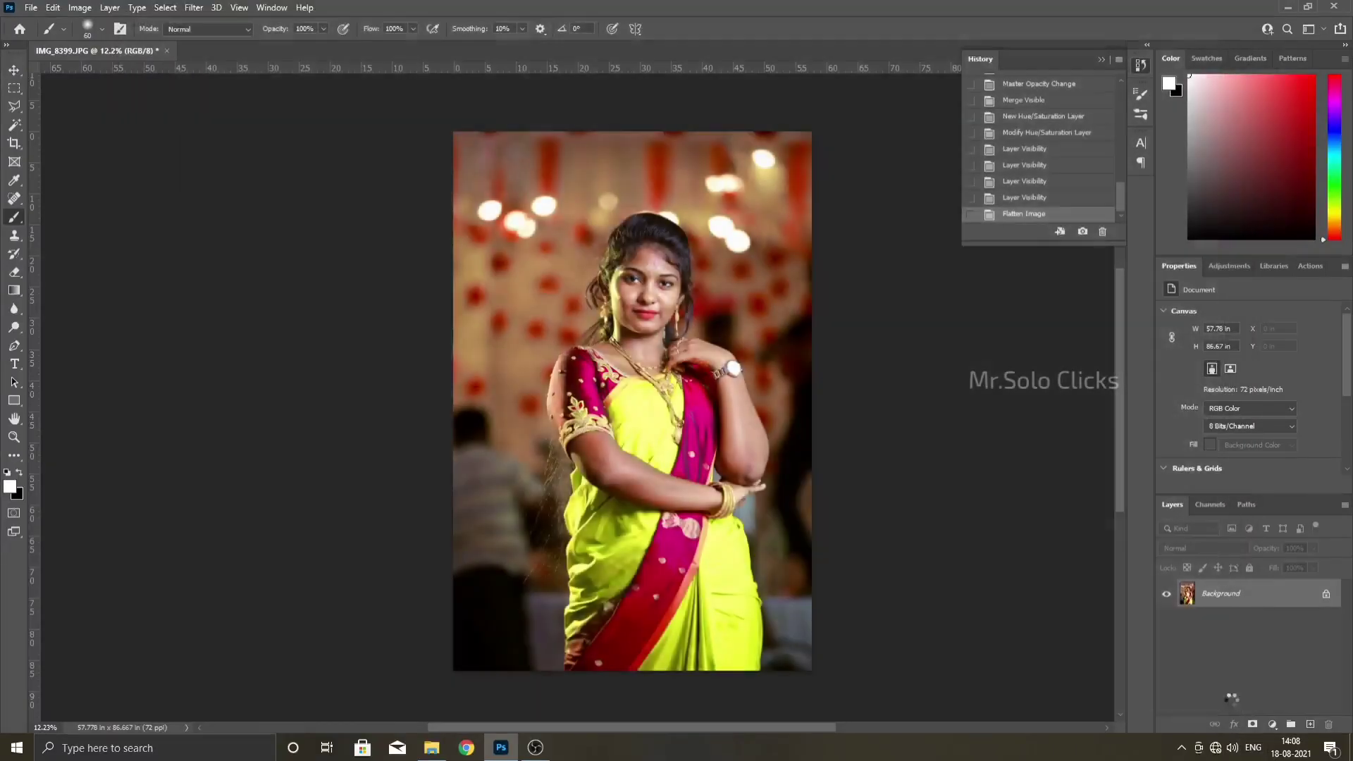
click(1310, 266)
click(1232, 409)
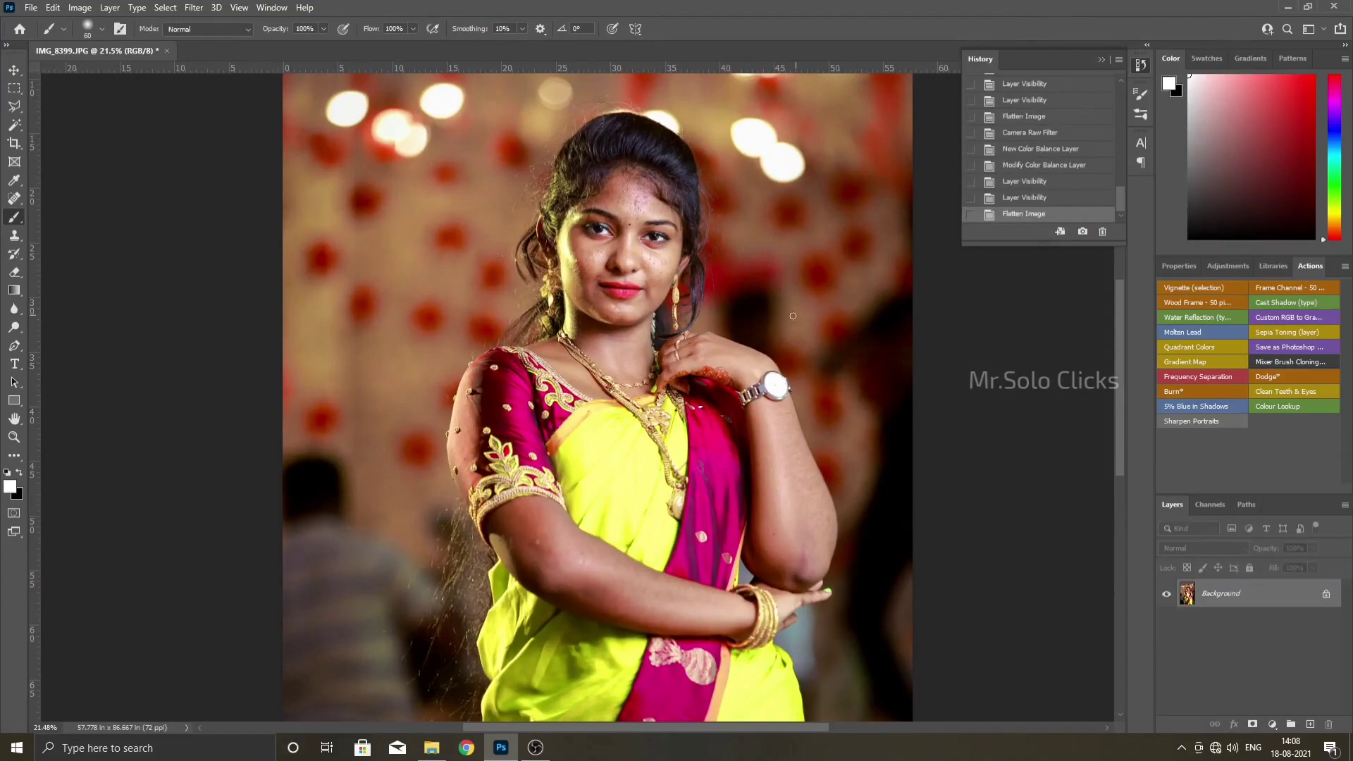
Magic Wand the face, feather 20 px, and add a midtone-brightening Levels layer.
key(w)
right_click(585, 283)
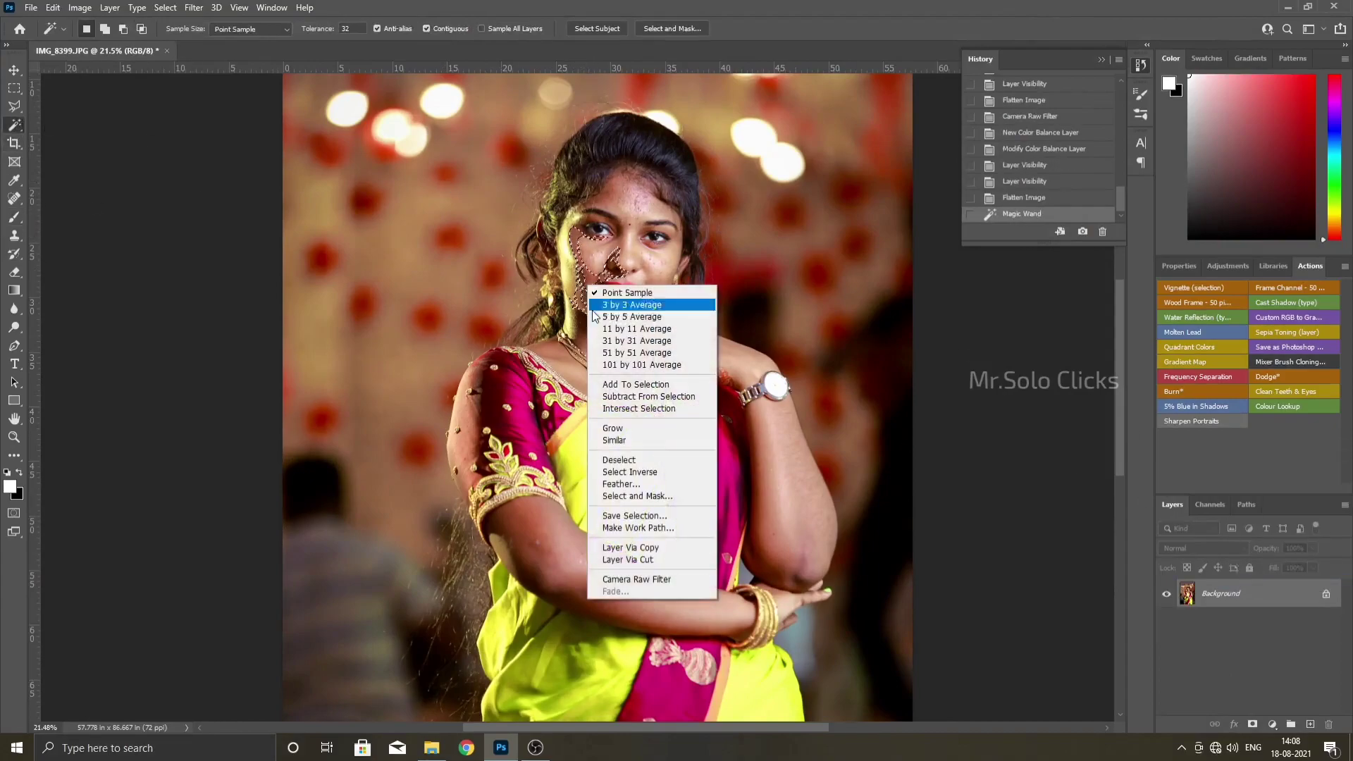
click(630, 474)
key(ctrl+z)
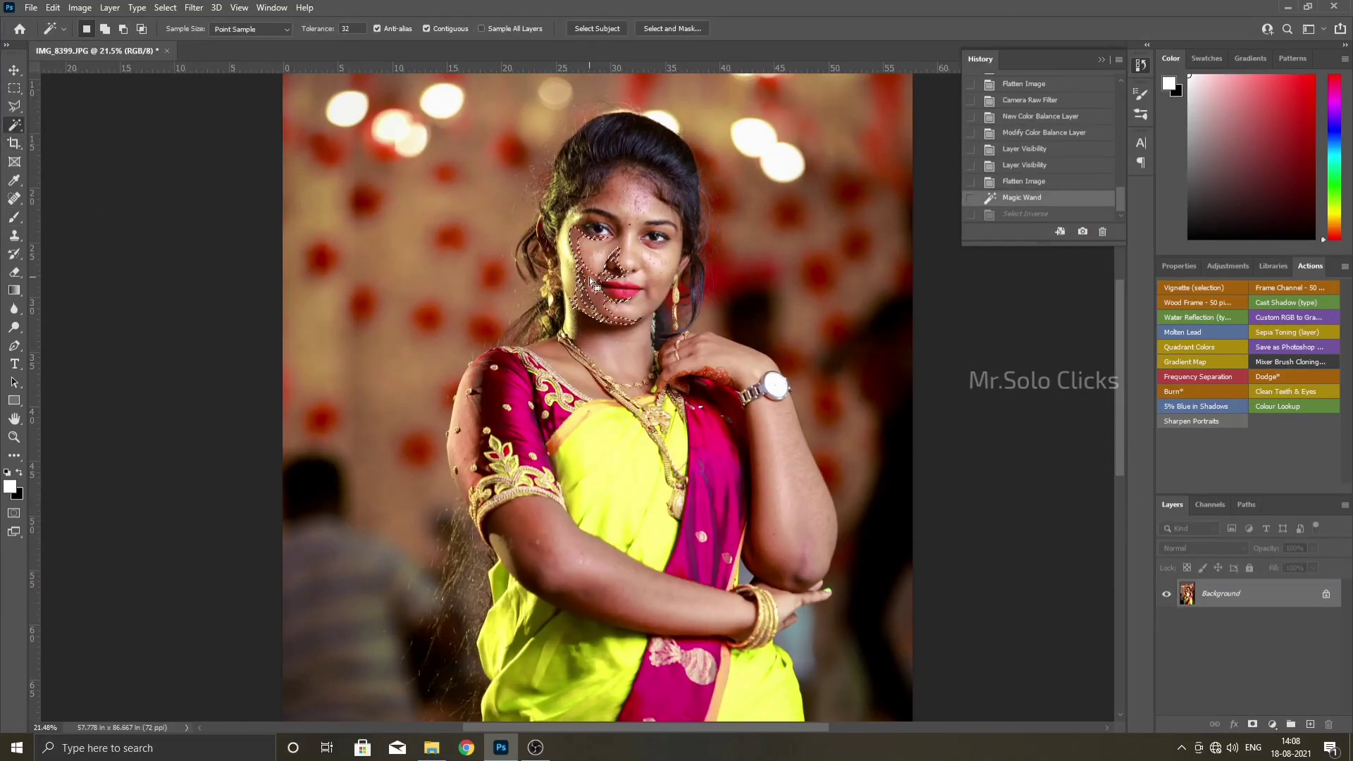
right_click(593, 283)
click(636, 482)
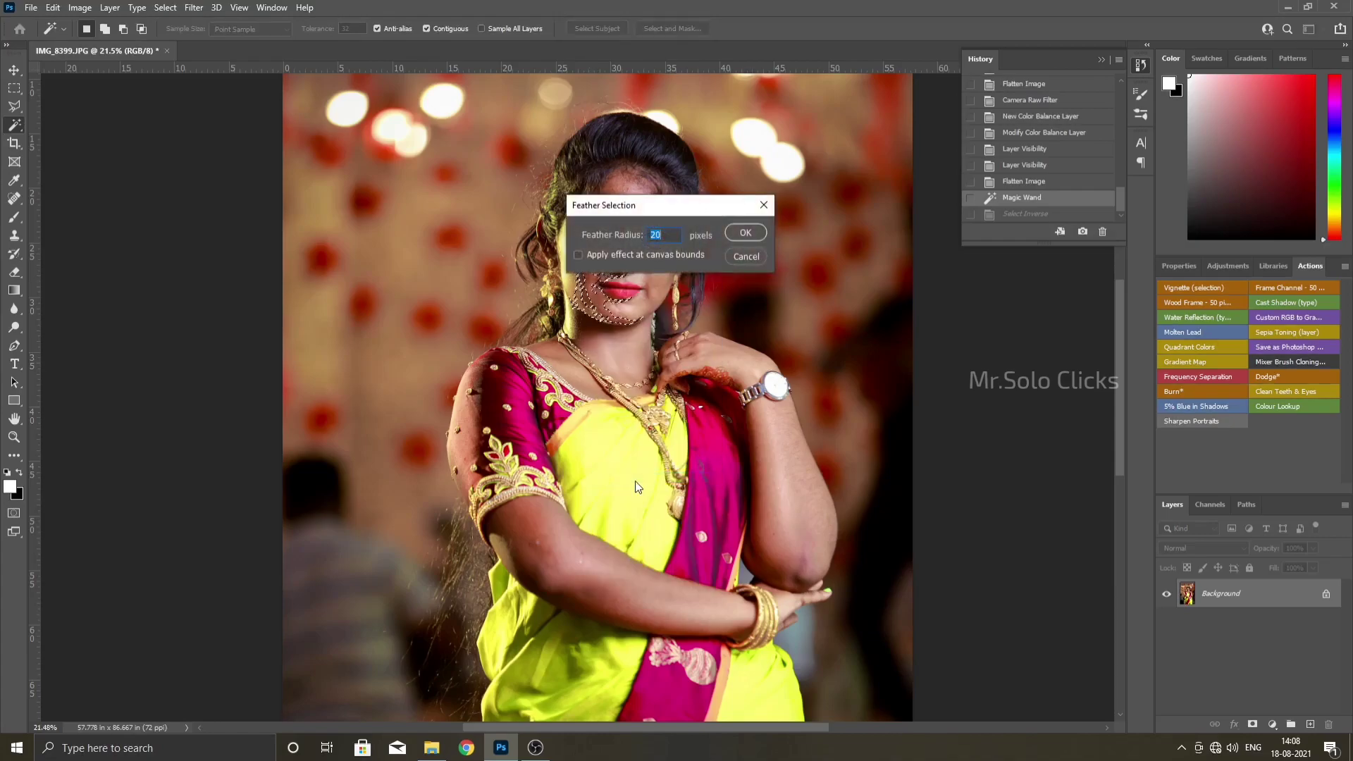
key(Return)
click(1276, 723)
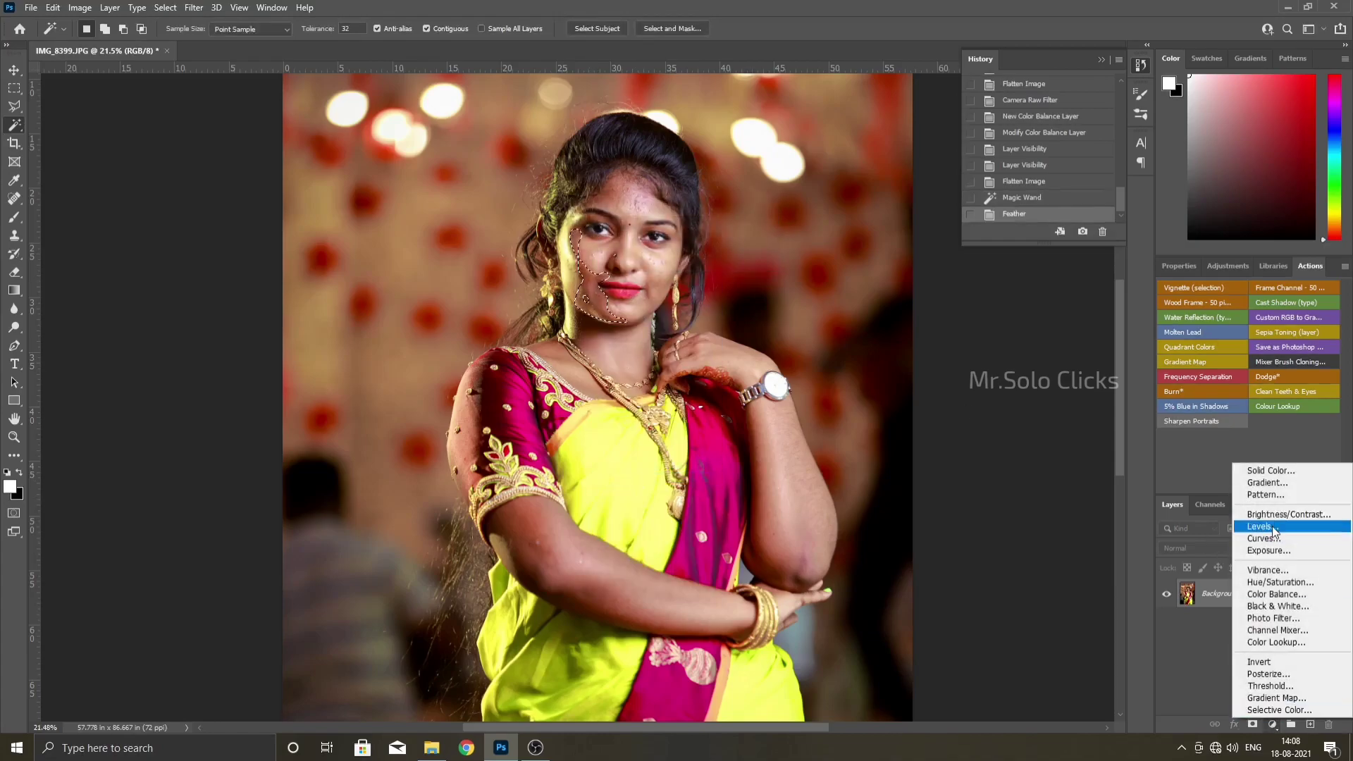
click(1268, 528)
drag(1259, 414, 1255, 414)
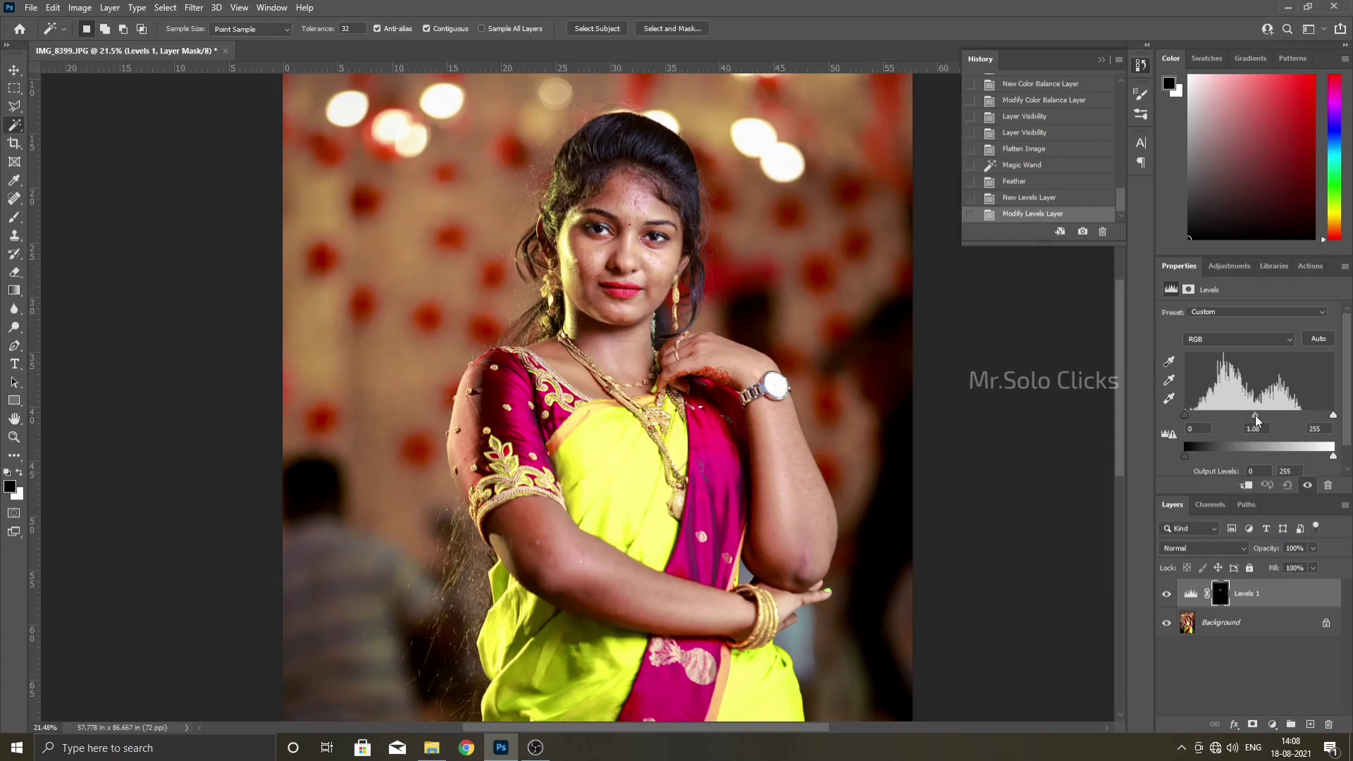
Select forehead and cheek skin, feather 25 px, and add Levels with midtones 1.14.
scroll(618, 208, down, 3)
scroll(617, 209, up, 5)
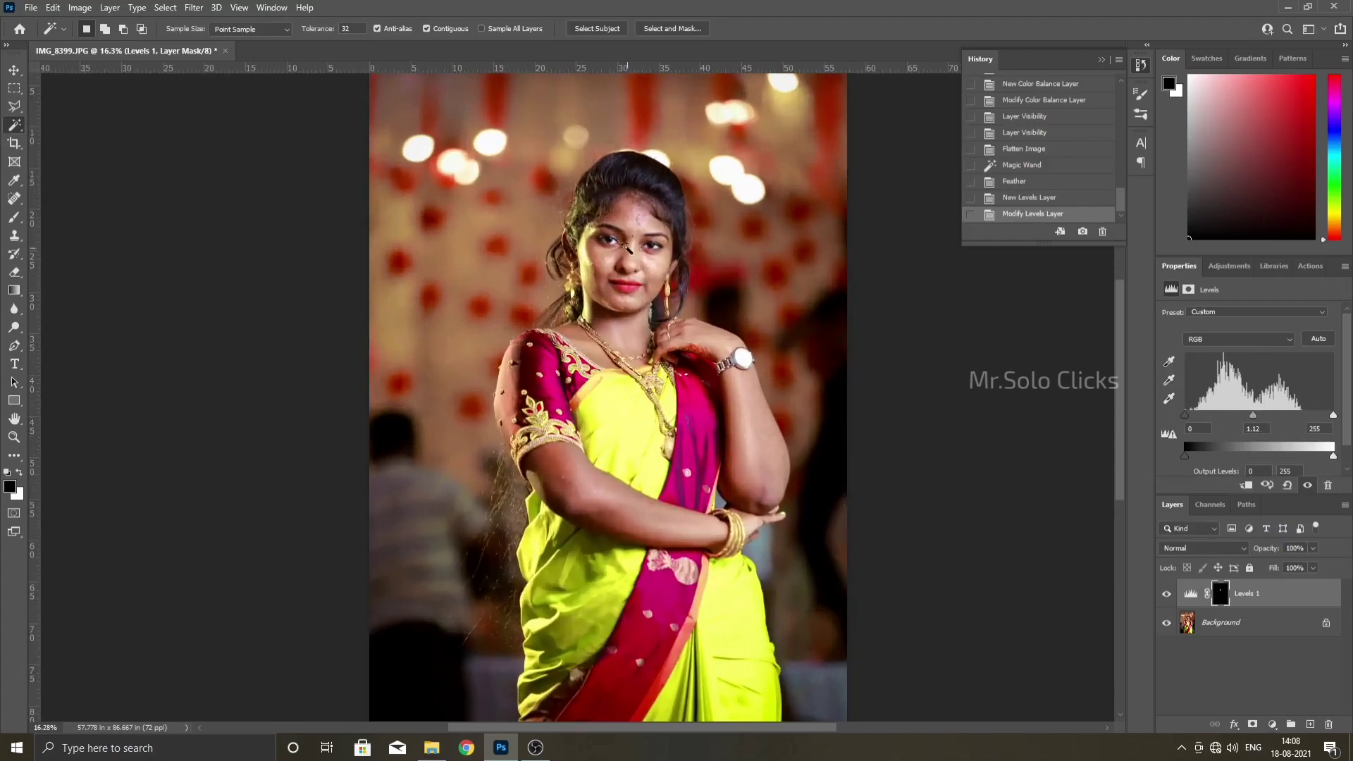
shift+click(616, 205)
shift+click(637, 173)
shift+click(574, 265)
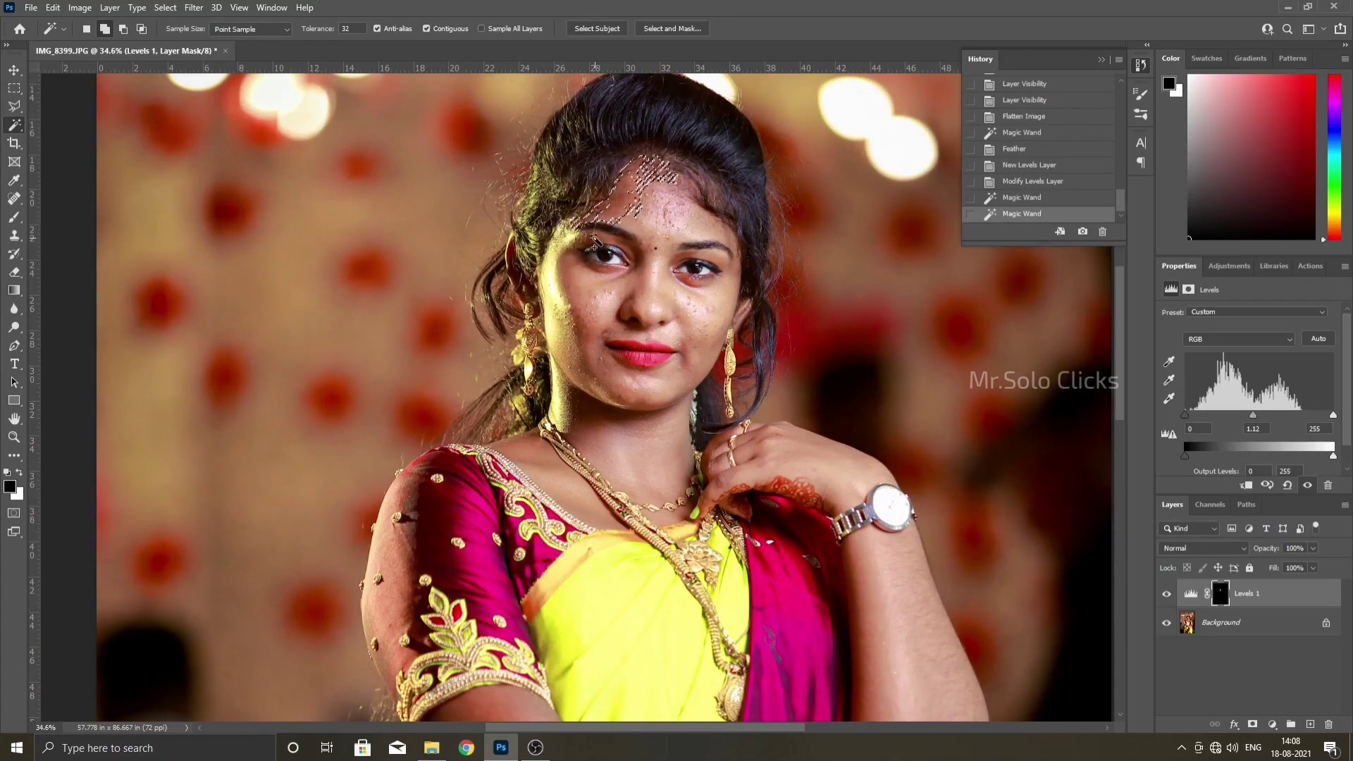
shift+click(585, 311)
right_click(570, 255)
click(661, 494)
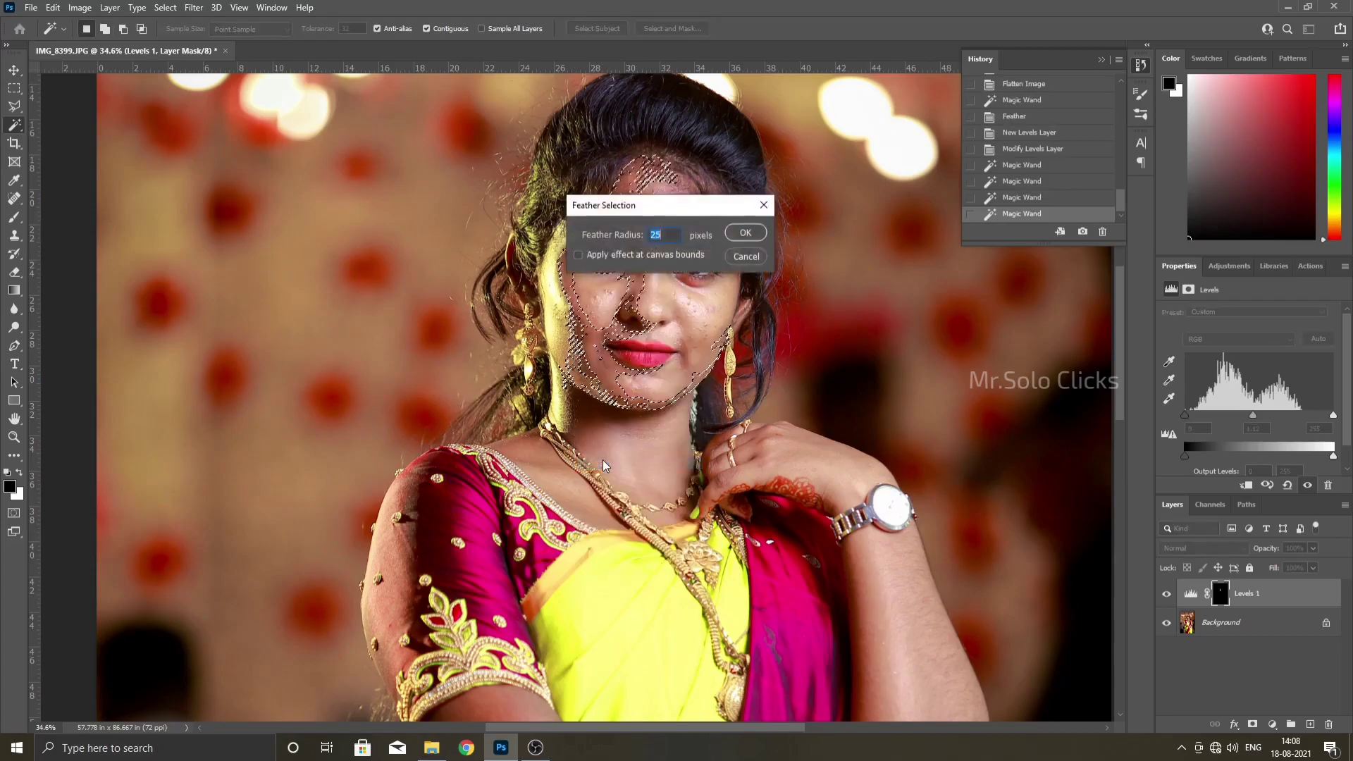
key(Return)
click(1273, 724)
click(1262, 533)
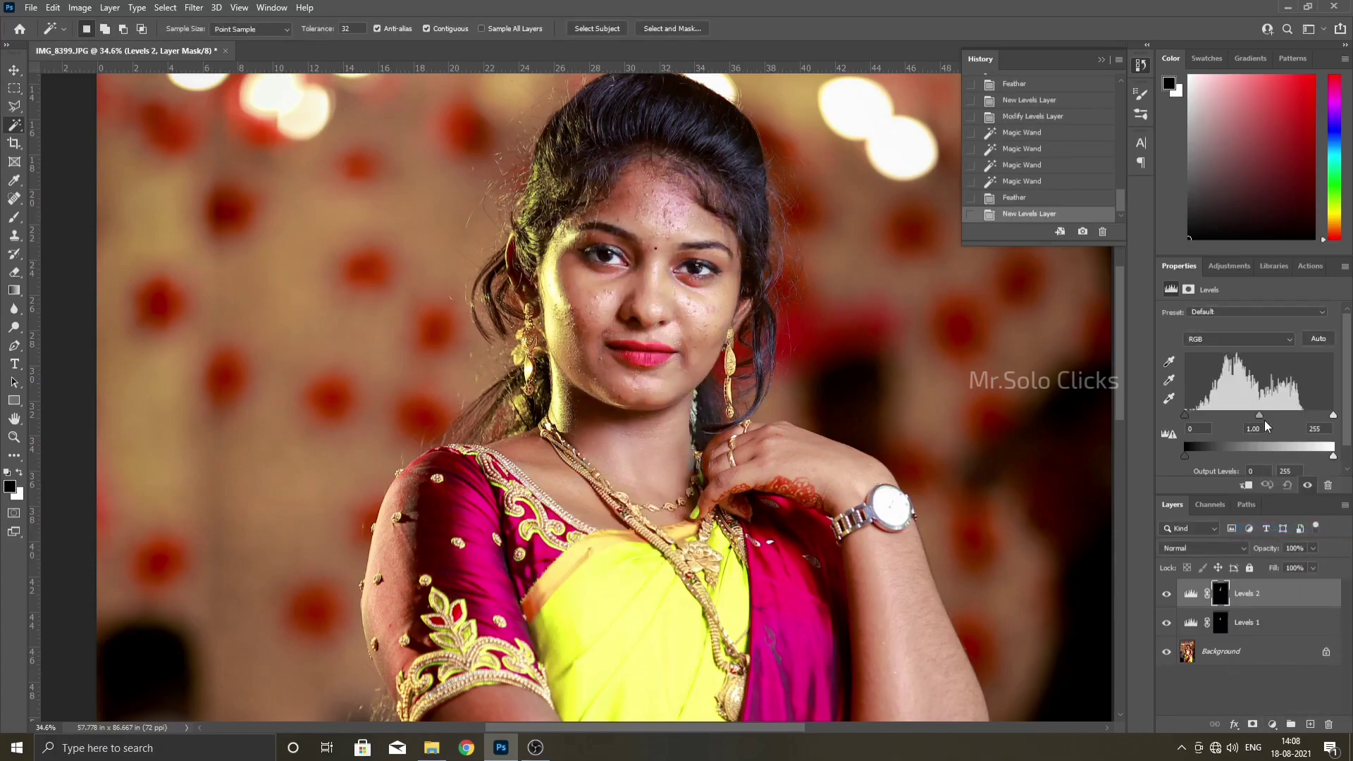
drag(1253, 421, 1252, 421)
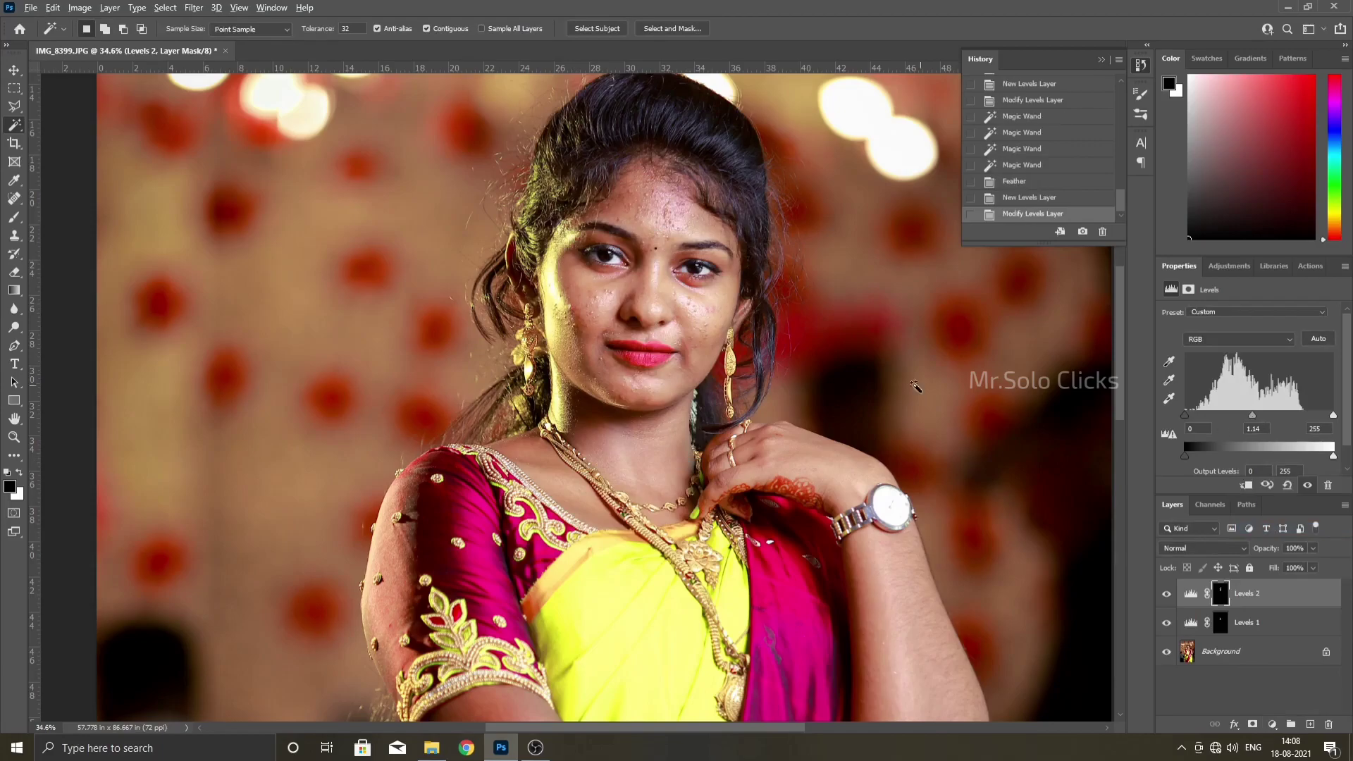
Select the arm, feather 25 px, add Levels at 1.18, then merge visible layers.
scroll(720, 360, down, 4)
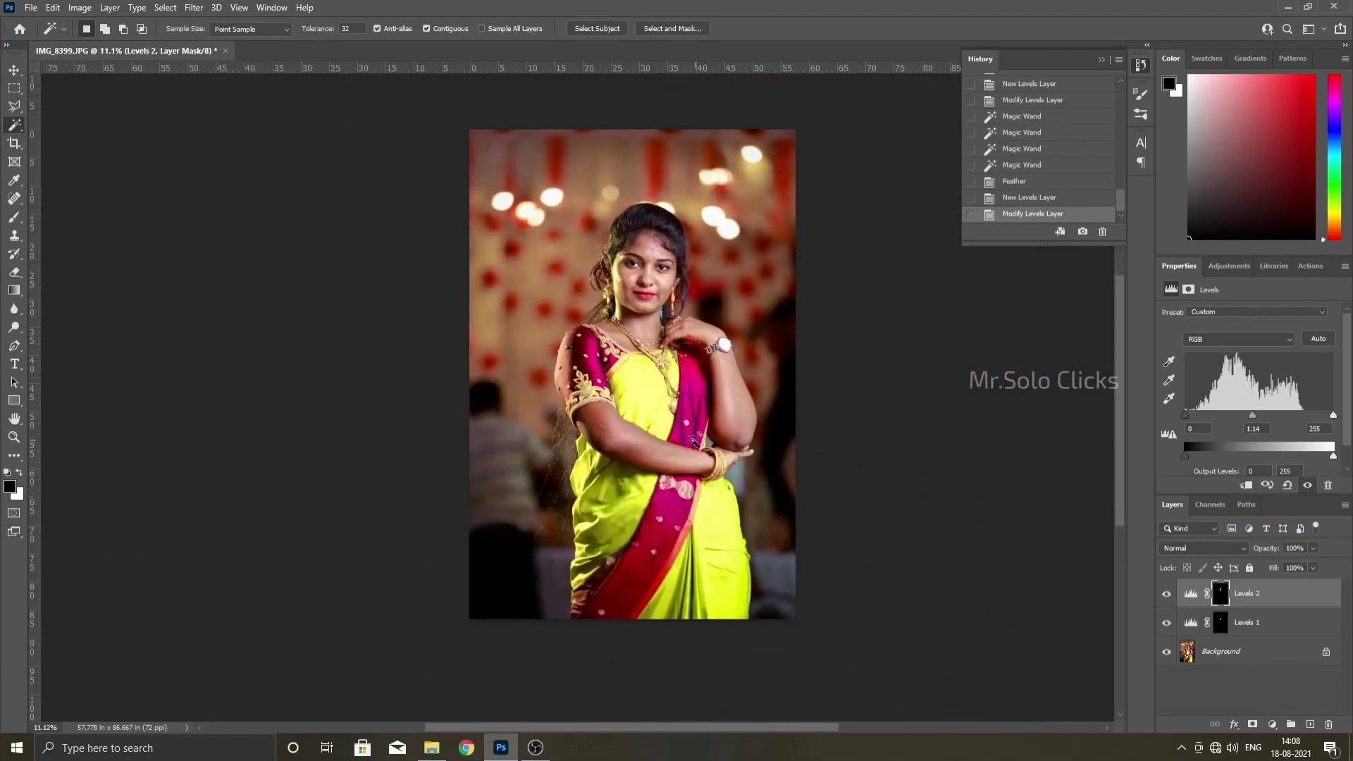
scroll(694, 441, up, 3)
click(677, 451)
shift+click(620, 423)
shift+click(577, 431)
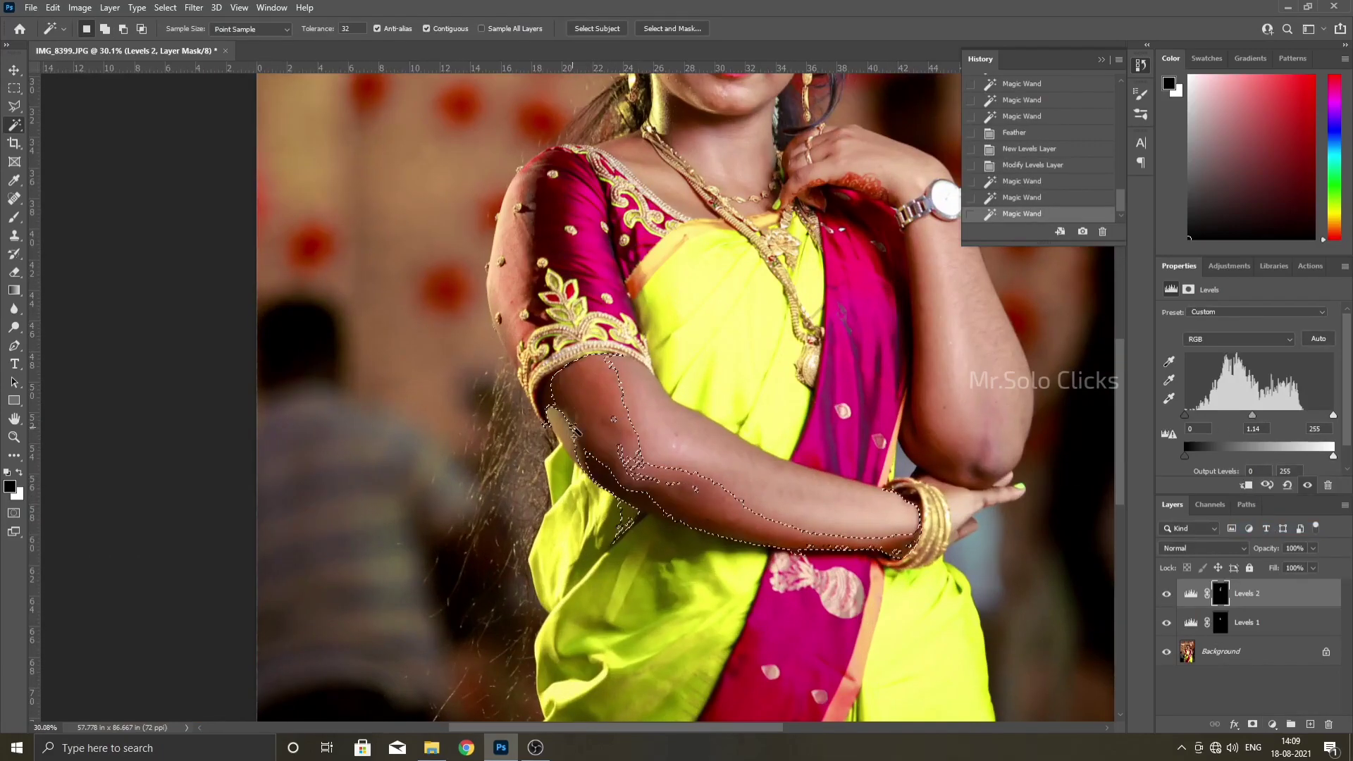
shift+click(634, 468)
right_click(634, 468)
click(712, 372)
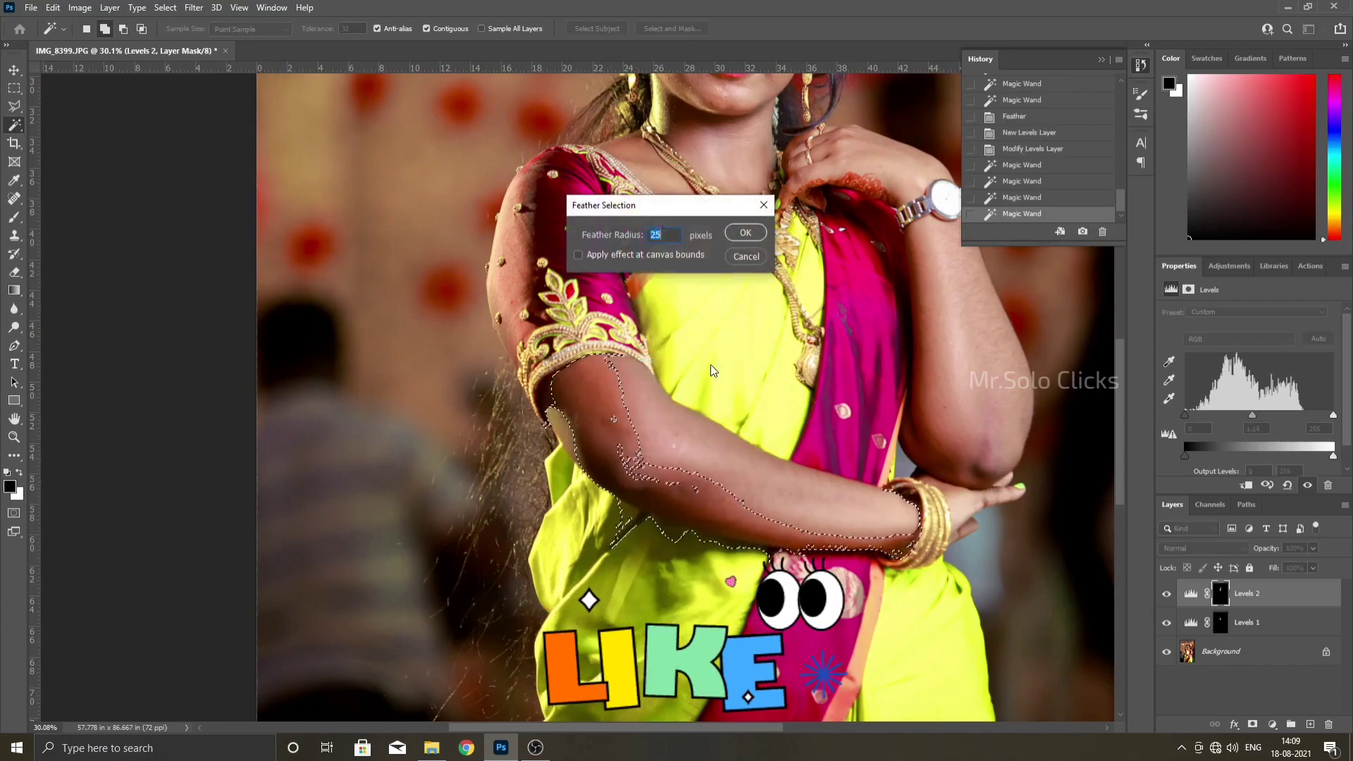
key(Return)
click(1272, 725)
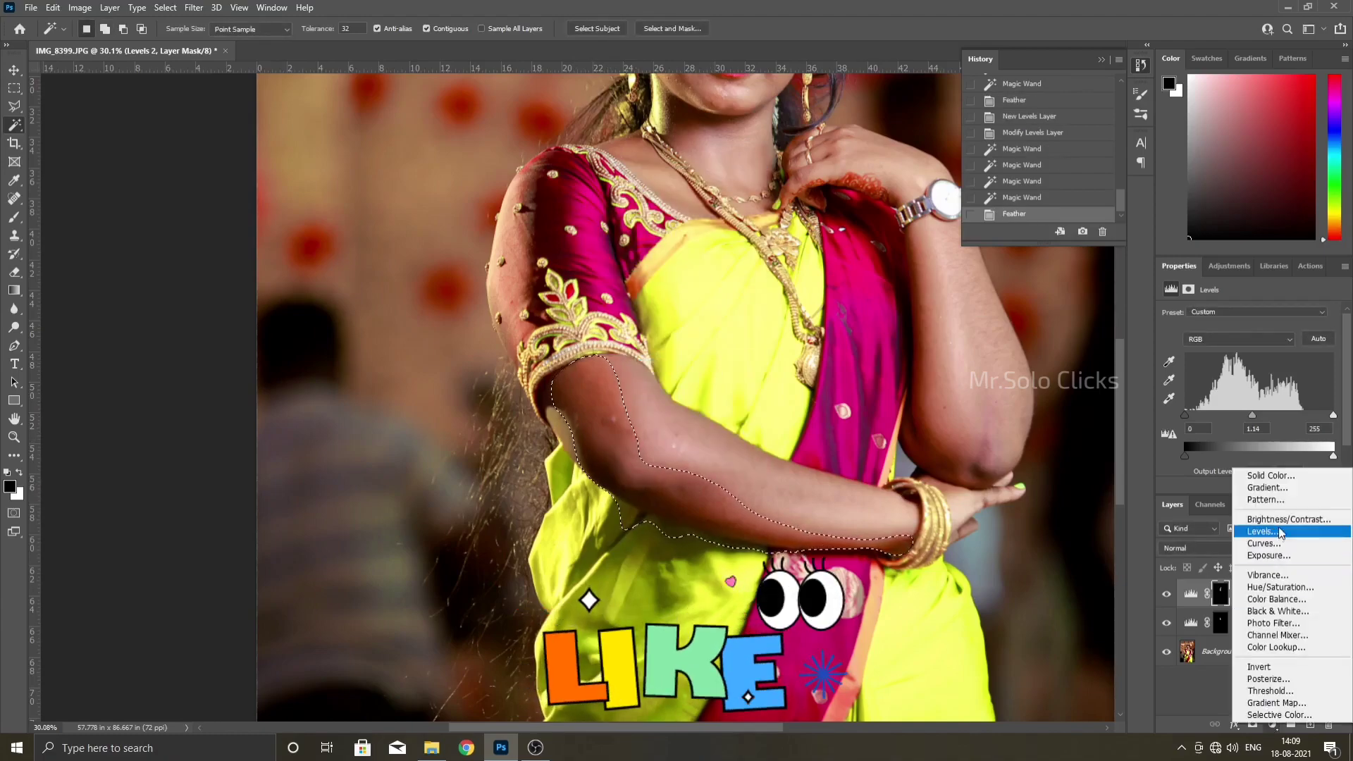
click(1260, 531)
drag(1259, 416, 1250, 416)
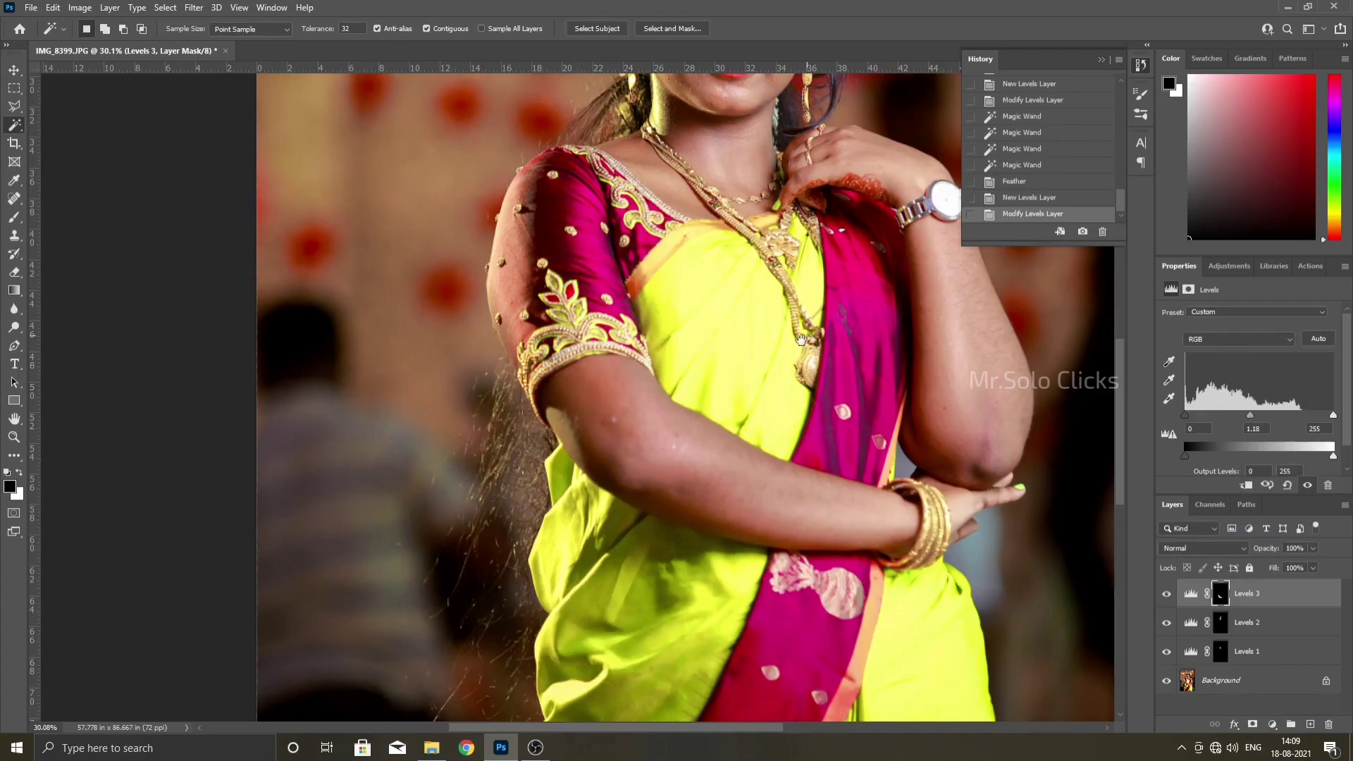
key(ctrl+0)
key(ctrl+shift+e)
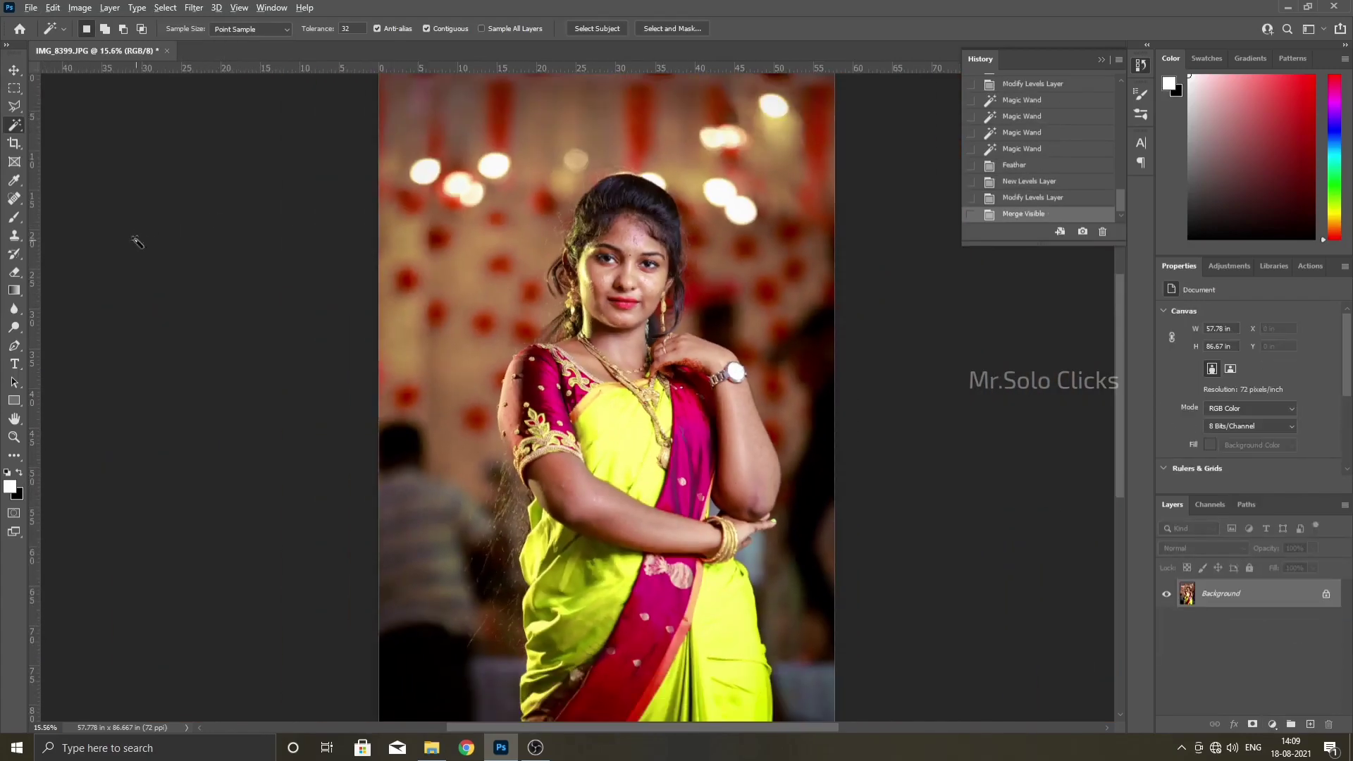
Switch to the Patch Tool and patch the first forehead blemish with clean skin.
click(14, 198)
scroll(672, 345, up, 2)
scroll(672, 345, up, 2)
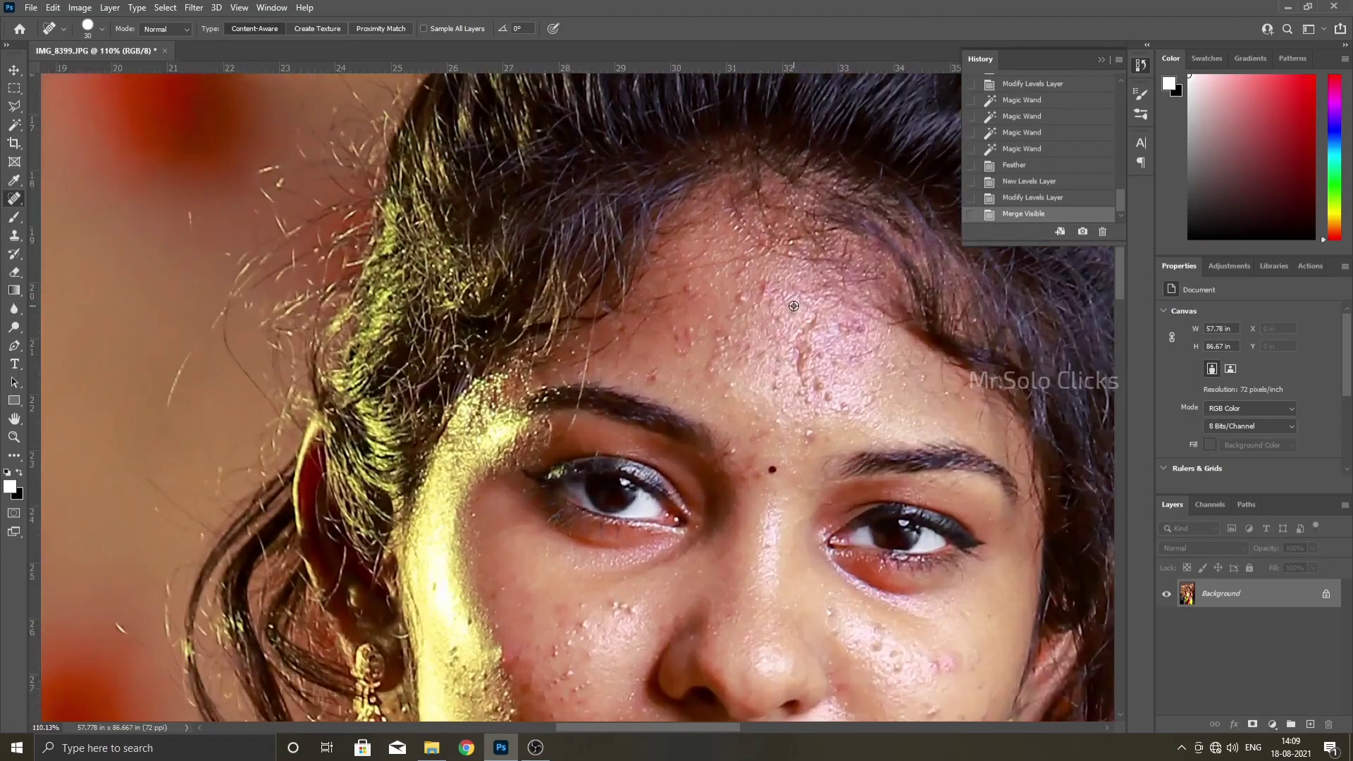
scroll(672, 345, up, 2)
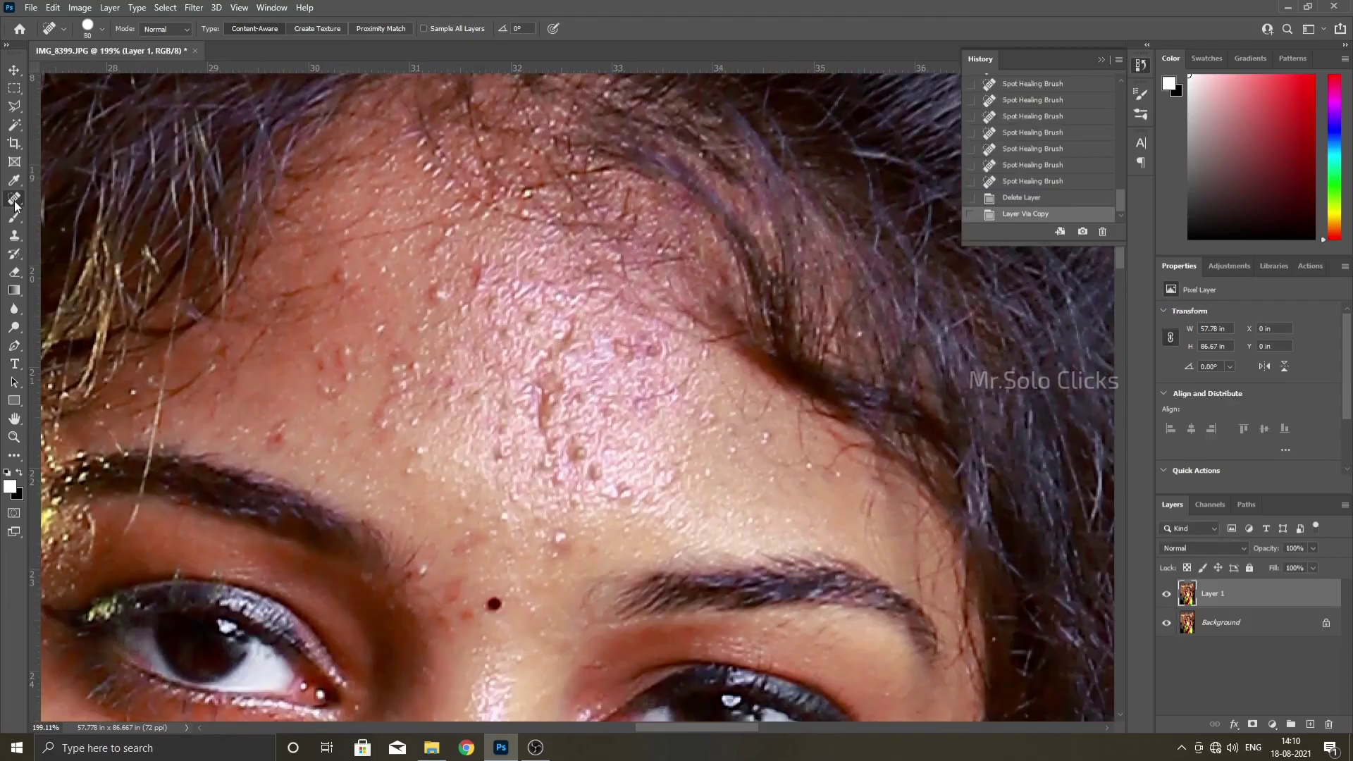
right_click(14, 199)
click(65, 229)
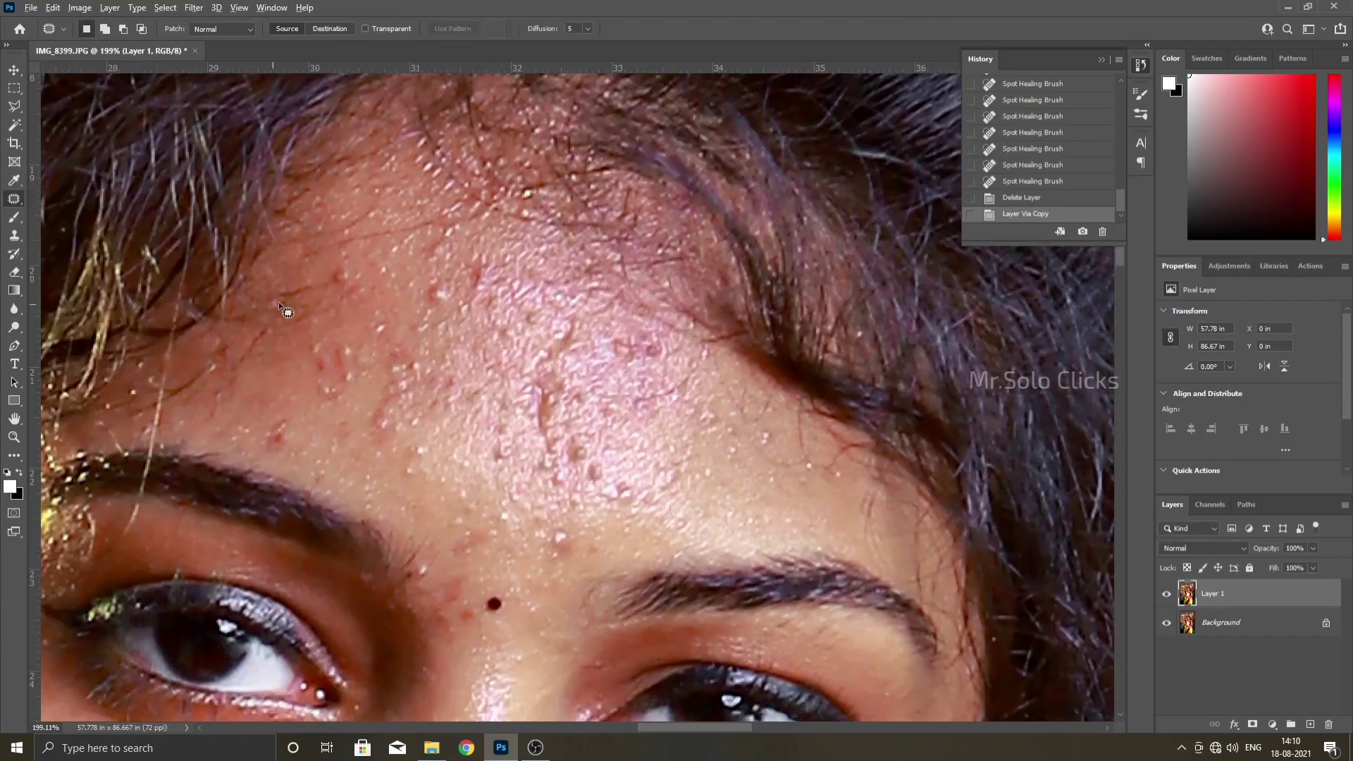
scroll(278, 302, up, 2)
mouse_move(439, 265)
mouse_down()
mouse_move(458, 275)
mouse_move(430, 296)
mouse_up()
drag(444, 277, 350, 379)
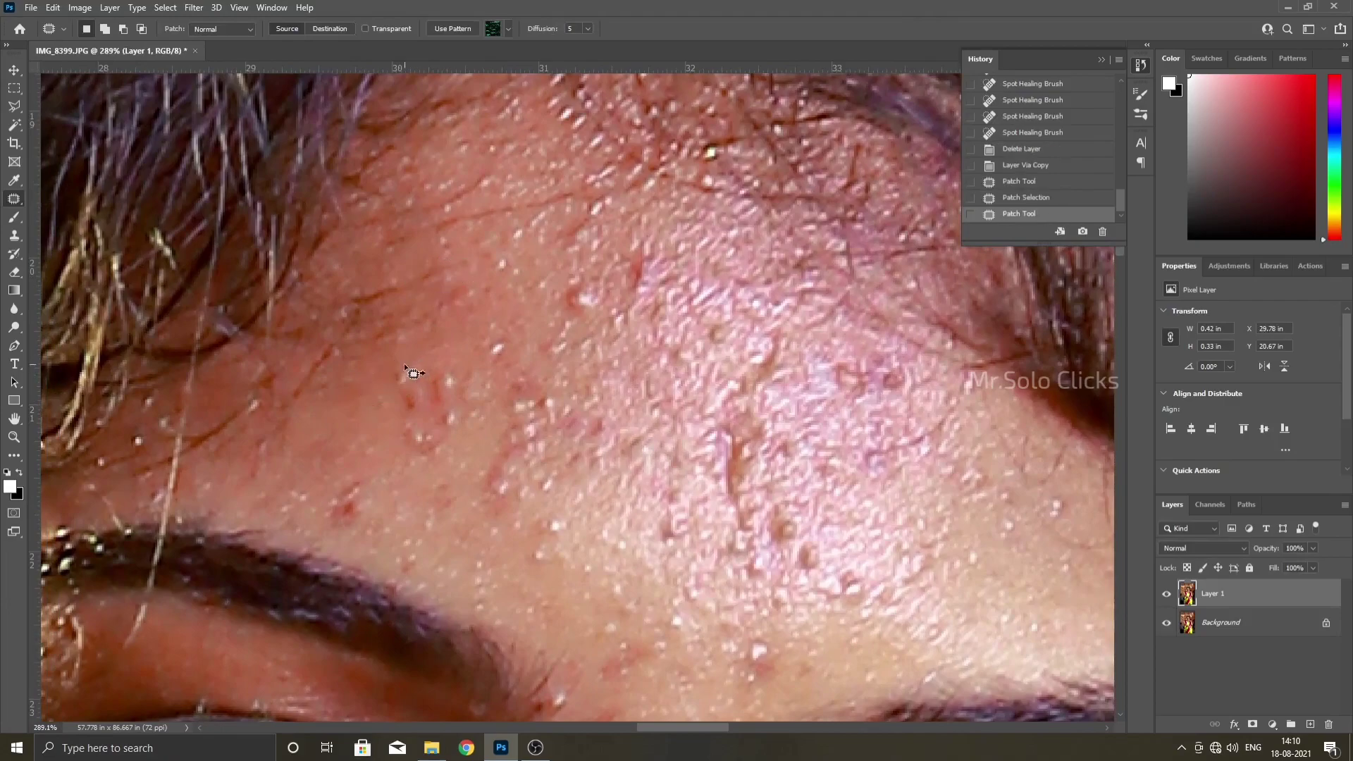
Patch more forehead blemishes, the central bump cluster and the right-forehead bumps.
drag(447, 353, 413, 403)
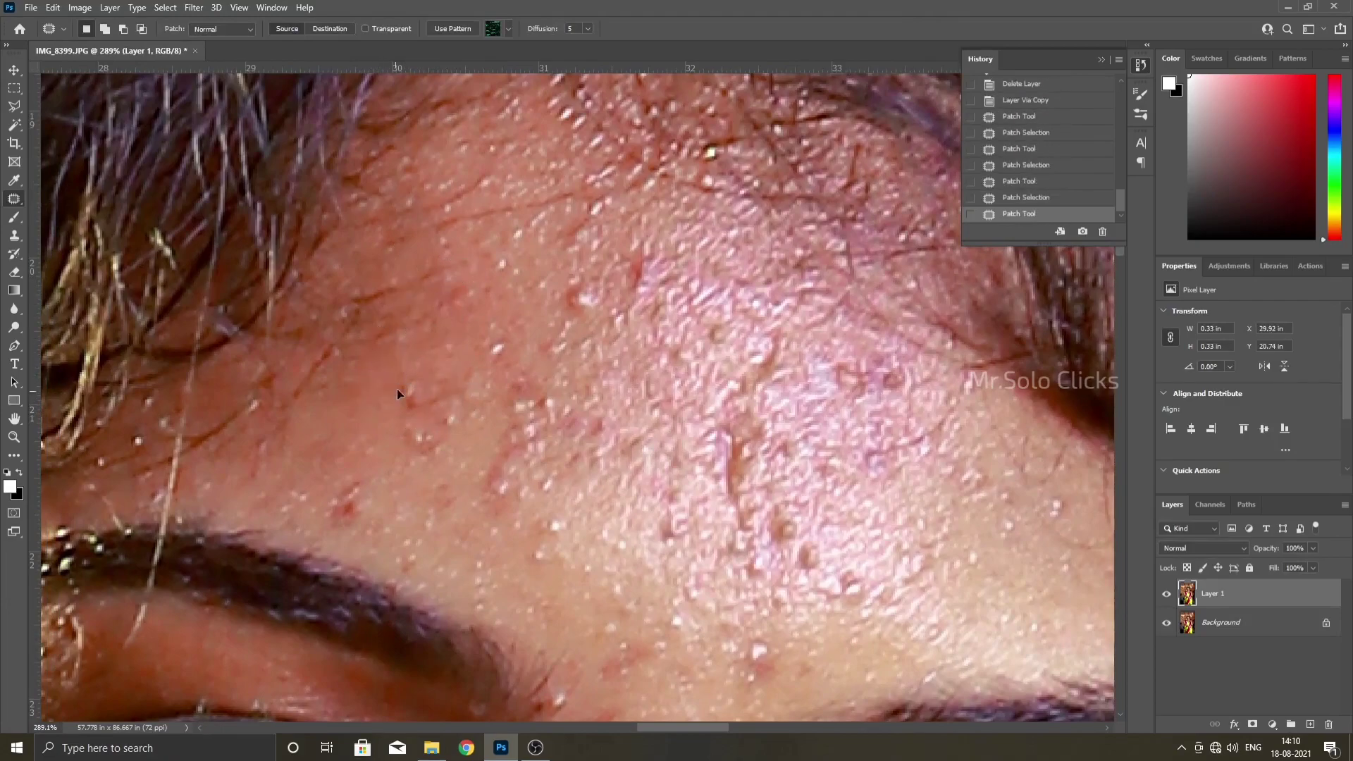
mouse_move(488, 374)
mouse_down()
mouse_move(518, 243)
mouse_move(687, 334)
mouse_move(696, 316)
mouse_up()
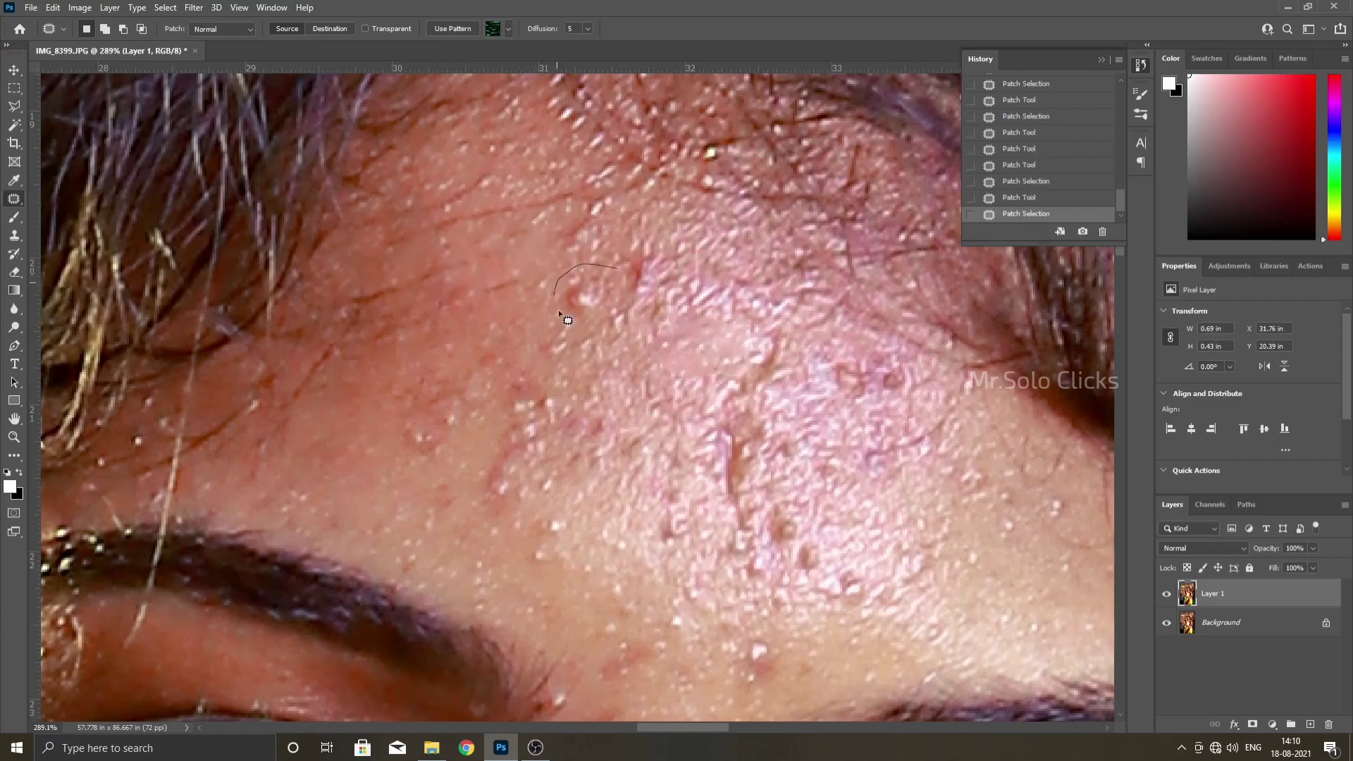
drag(634, 267, 644, 427)
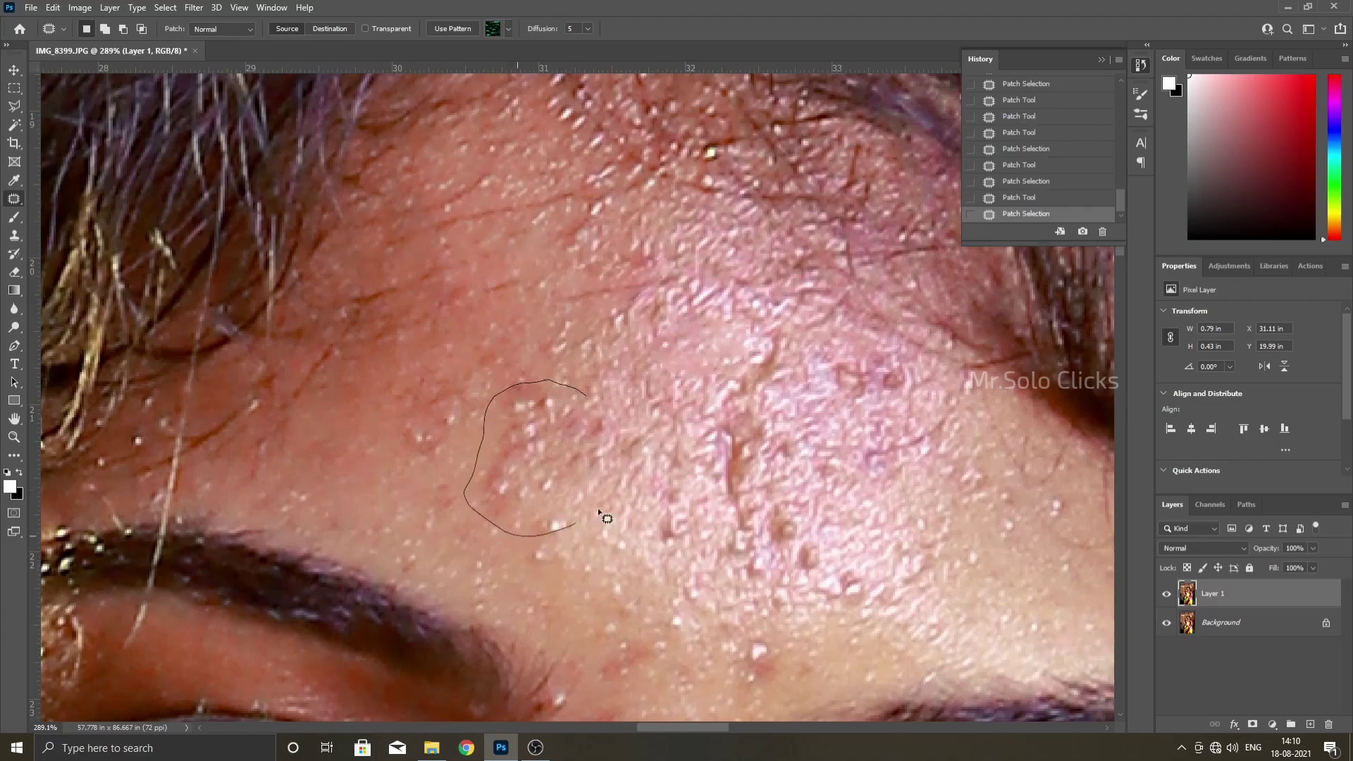
drag(598, 513, 585, 395)
drag(536, 458, 549, 238)
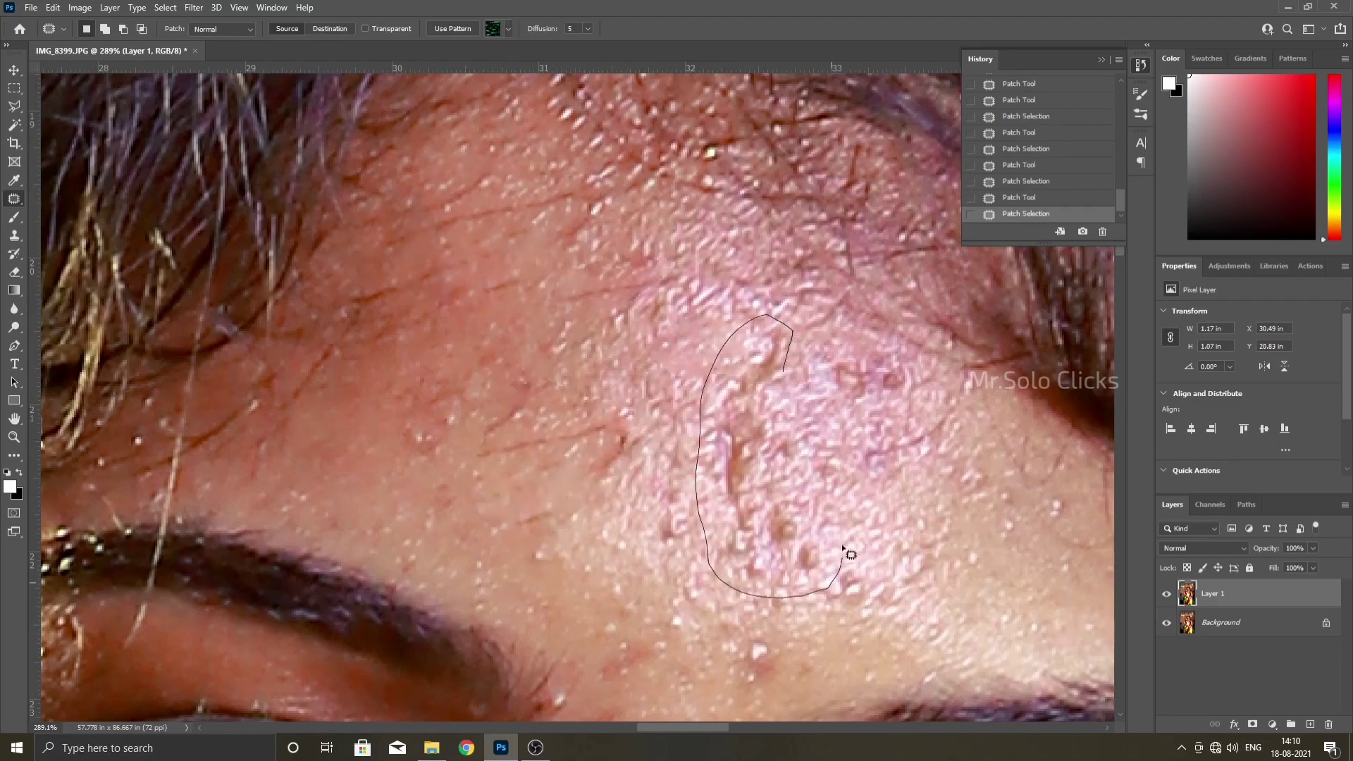
drag(843, 548, 807, 366)
drag(790, 423, 890, 355)
drag(871, 433, 885, 324)
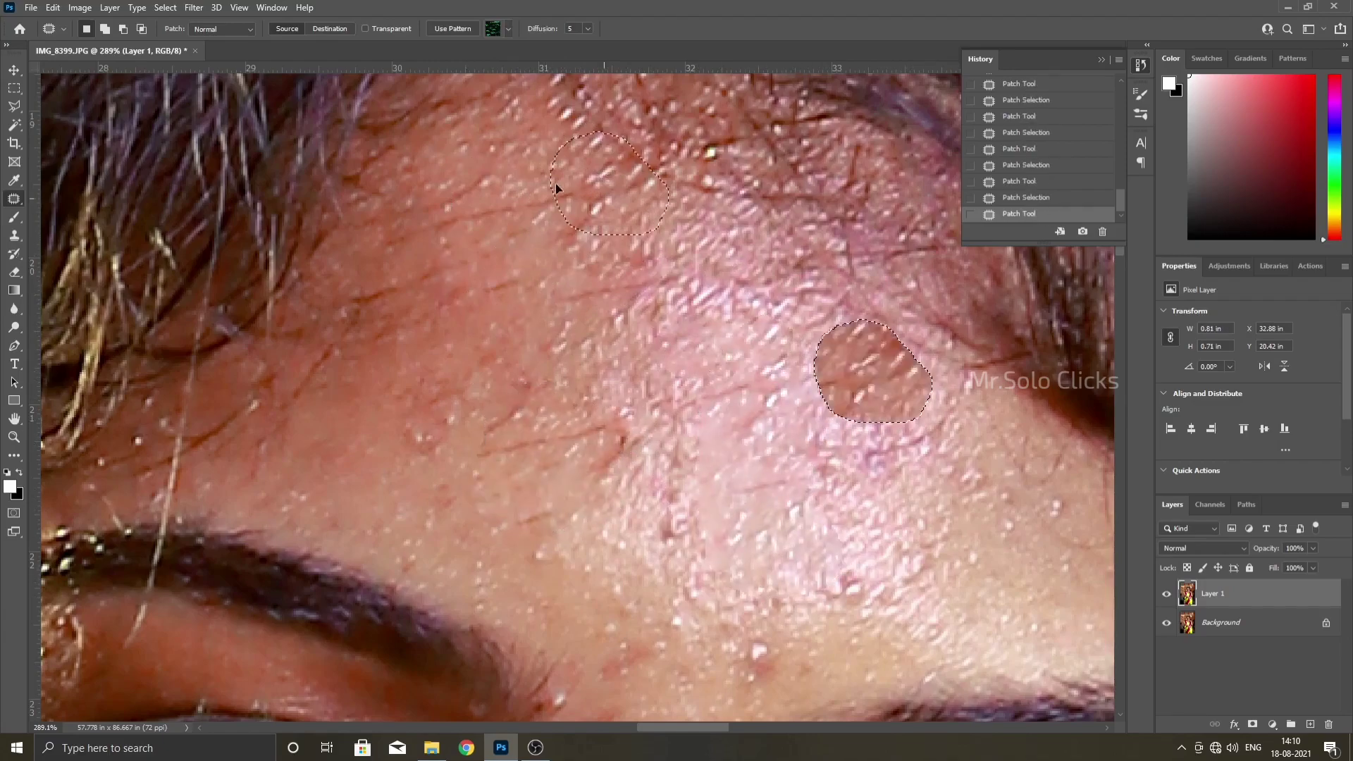
Patch the blemishes and rough skin near the left hairline.
drag(343, 303, 482, 310)
drag(499, 285, 424, 384)
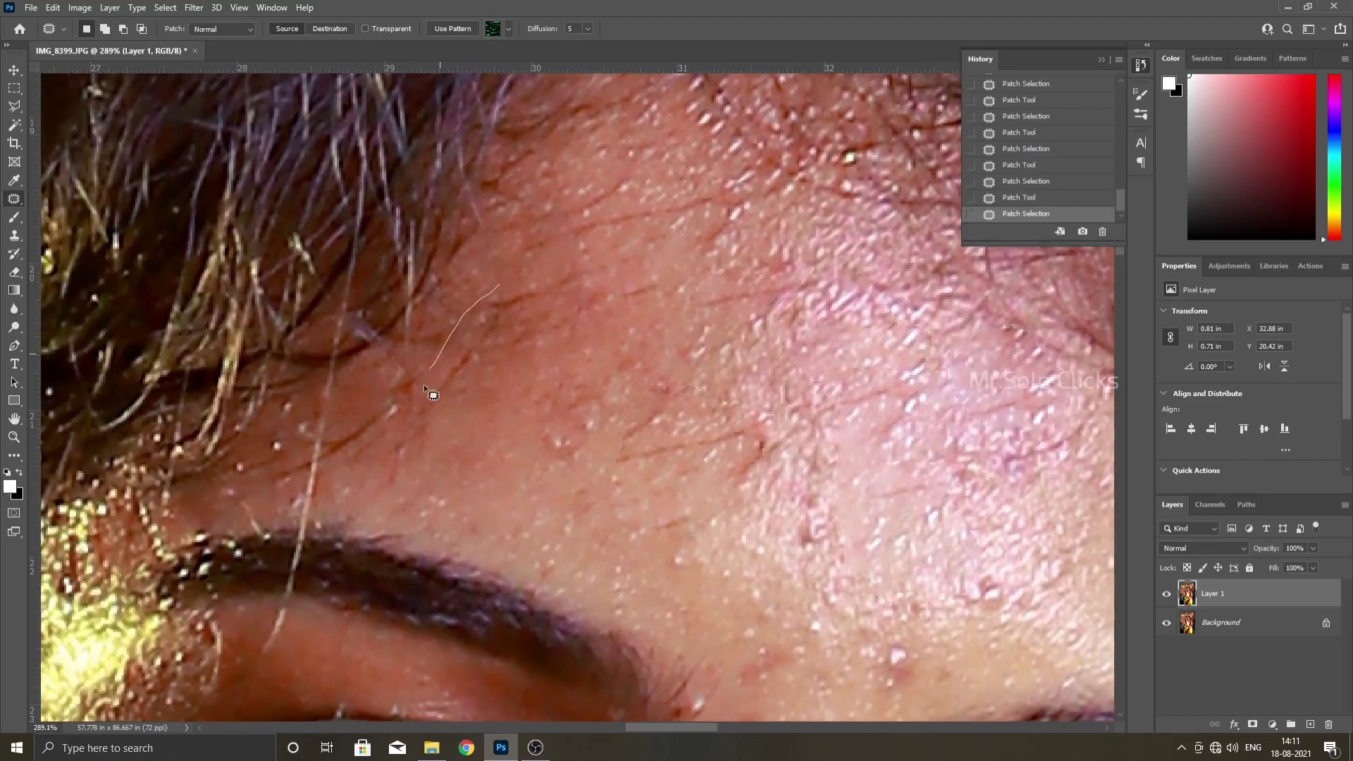
drag(543, 317, 499, 285)
drag(673, 182, 582, 207)
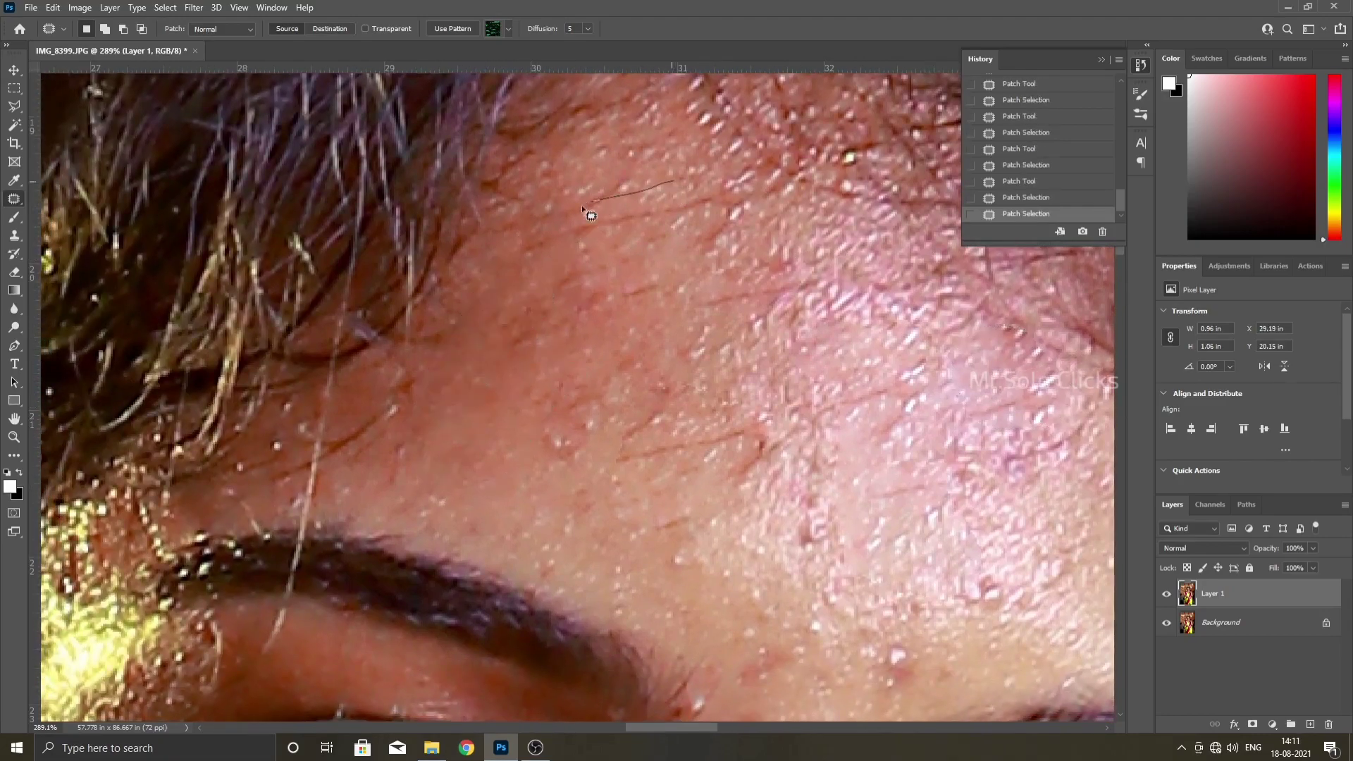
drag(712, 218, 717, 209)
drag(662, 494, 726, 405)
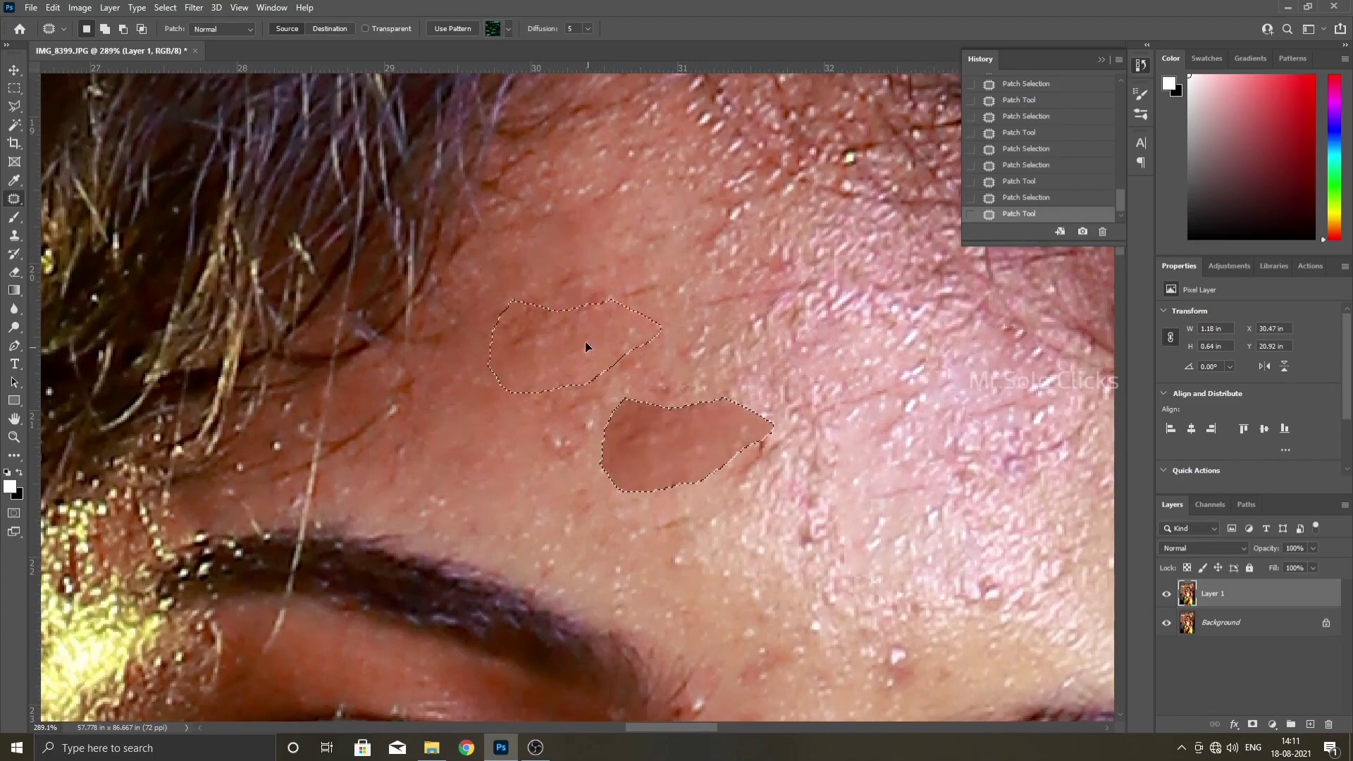
Patch the bumps near the right hairline, redoing one poor patch, then deselect.
drag(669, 444, 585, 345)
scroll(788, 394, right, 6)
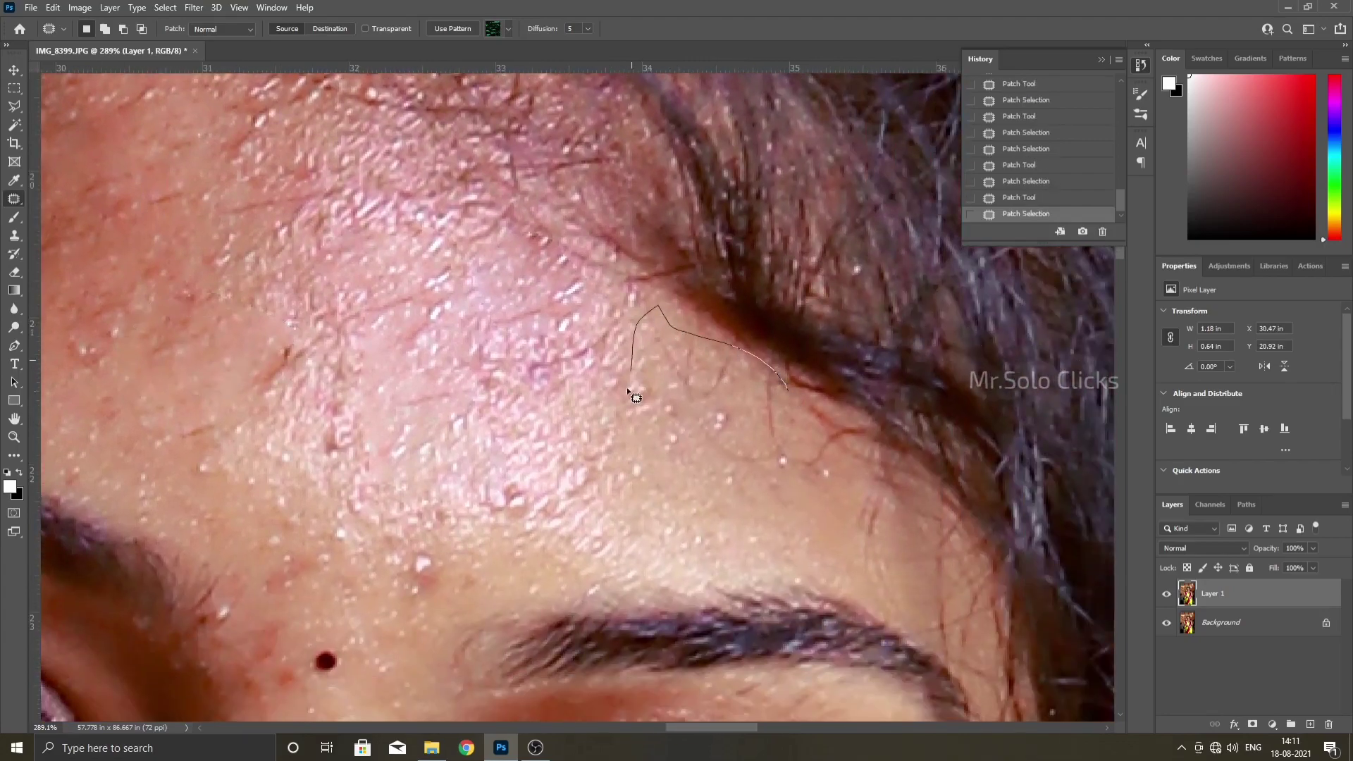
drag(838, 470, 839, 474)
drag(740, 423, 574, 354)
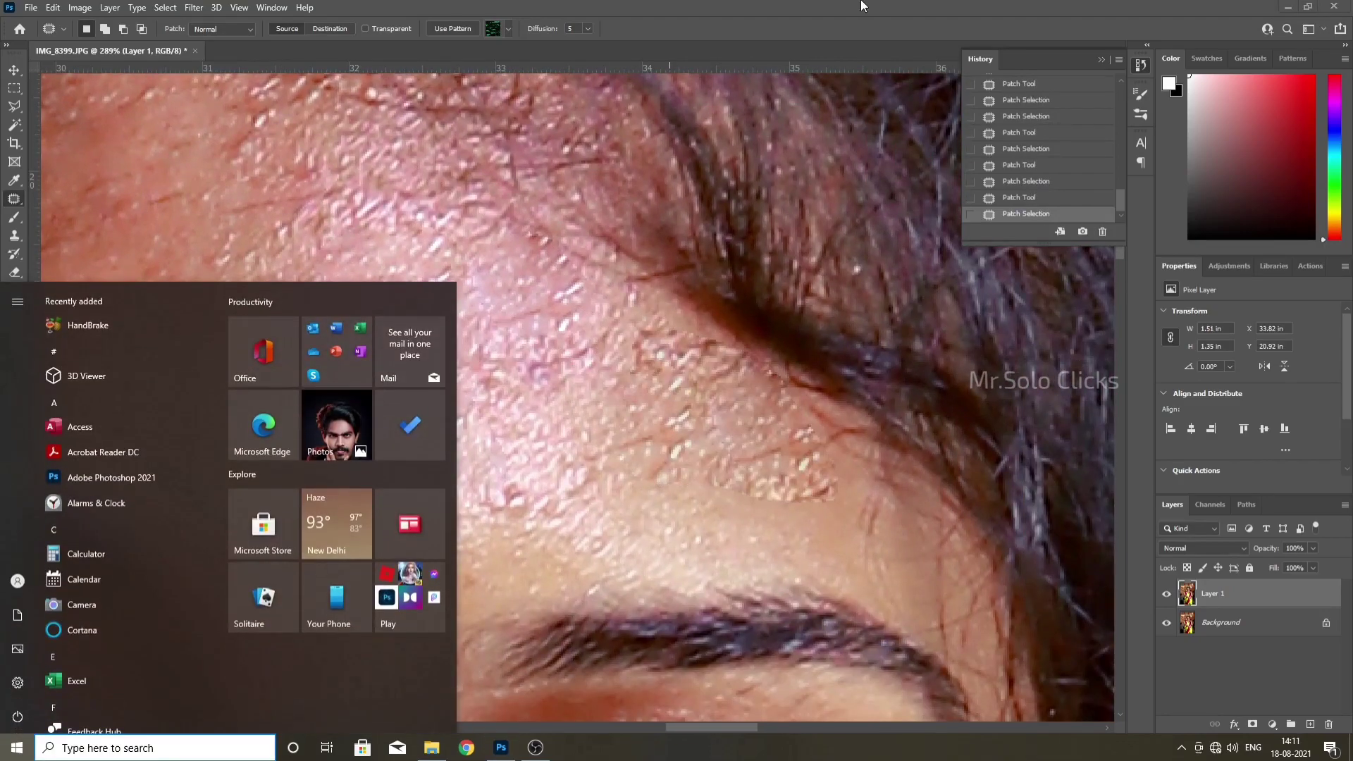
key(ctrl+z)
drag(714, 410, 819, 525)
key(ctrl+d)
Patch the spots between and above the brows and a bumpy forehead area, then deselect.
scroll(819, 435, down, 5)
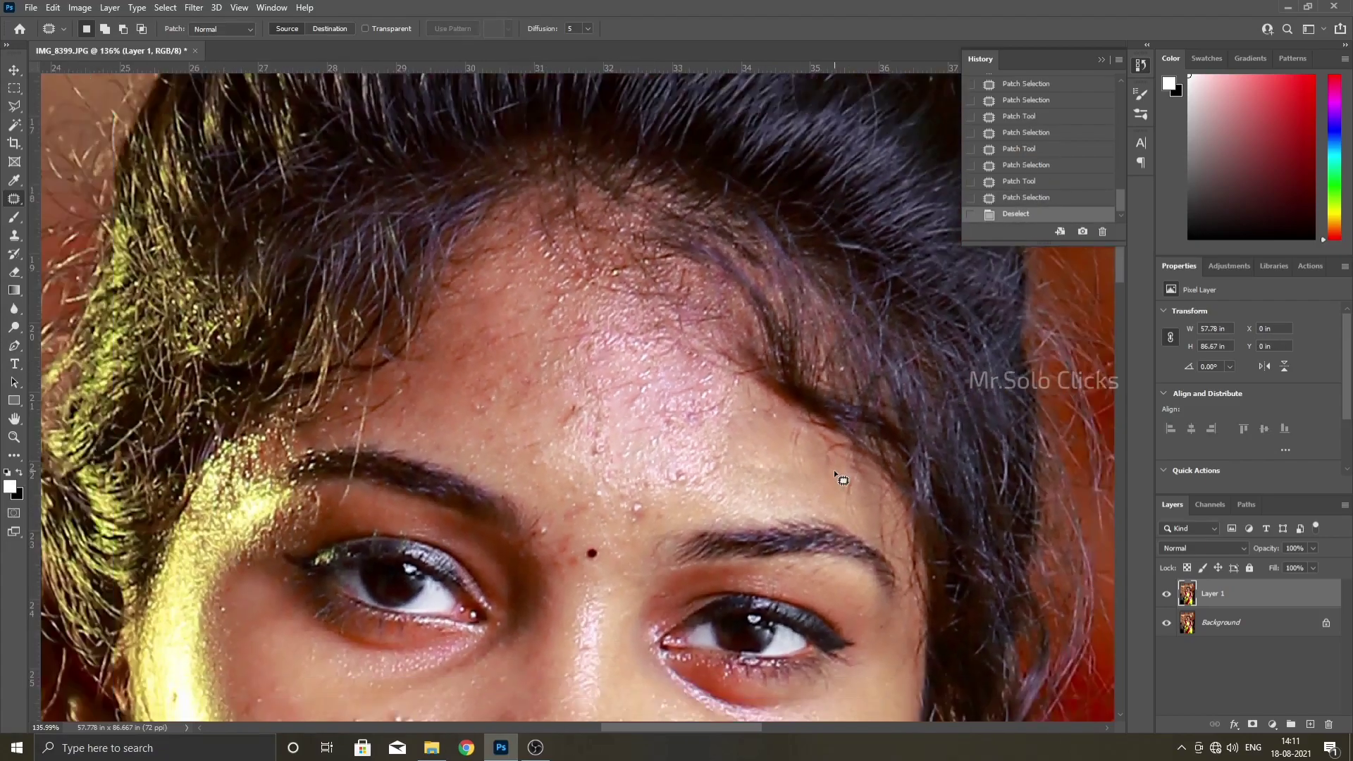
scroll(548, 441, up, 4)
drag(653, 557, 591, 364)
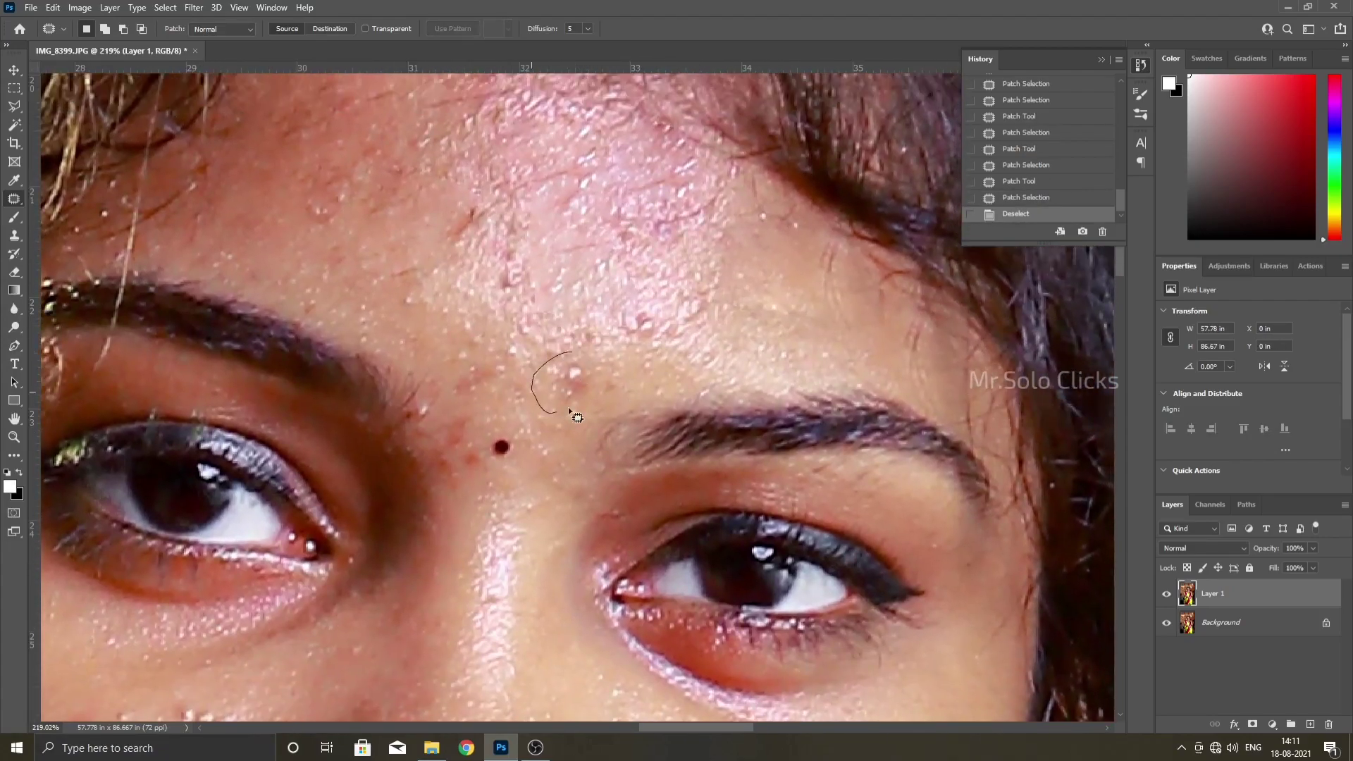
drag(569, 412, 571, 352)
drag(557, 380, 535, 296)
mouse_move(430, 391)
mouse_down()
mouse_move(424, 429)
mouse_move(521, 272)
mouse_move(529, 194)
mouse_up()
drag(628, 236, 599, 405)
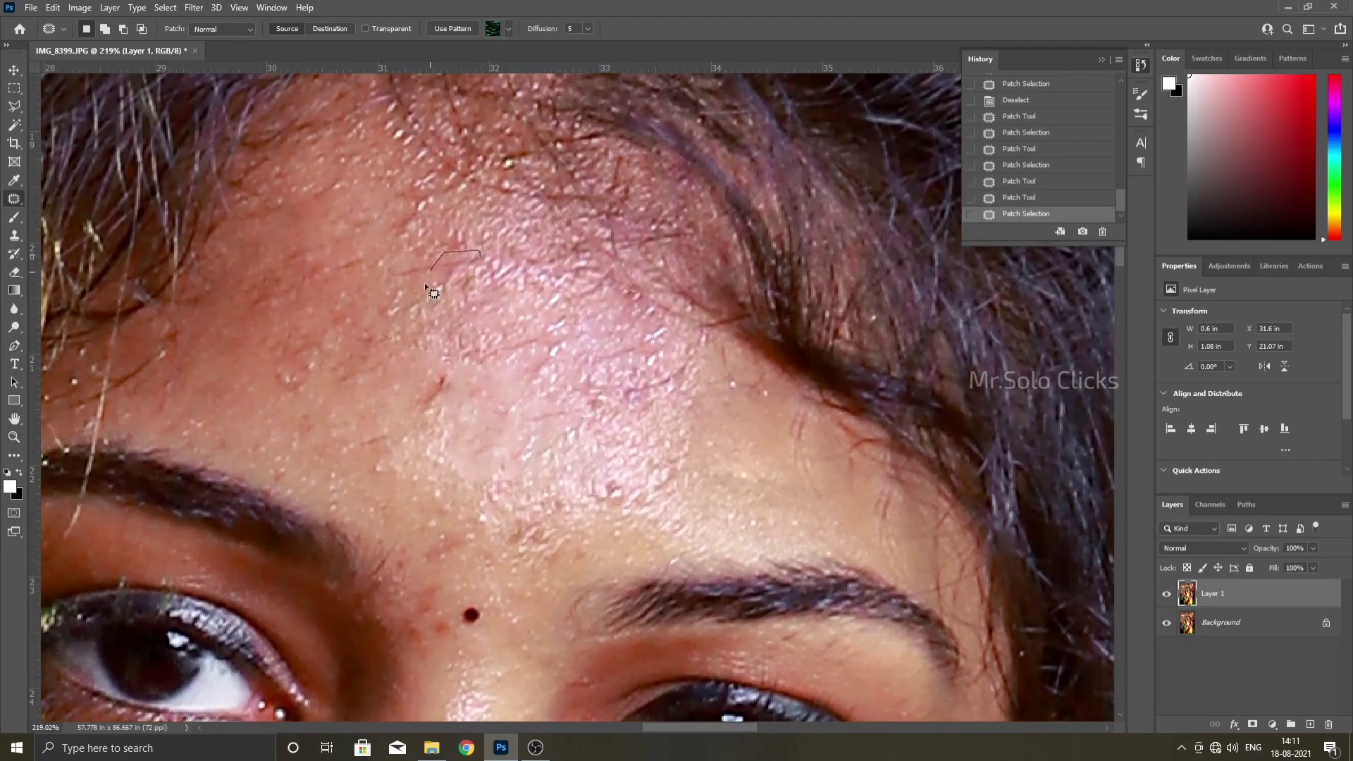
drag(539, 254, 538, 249)
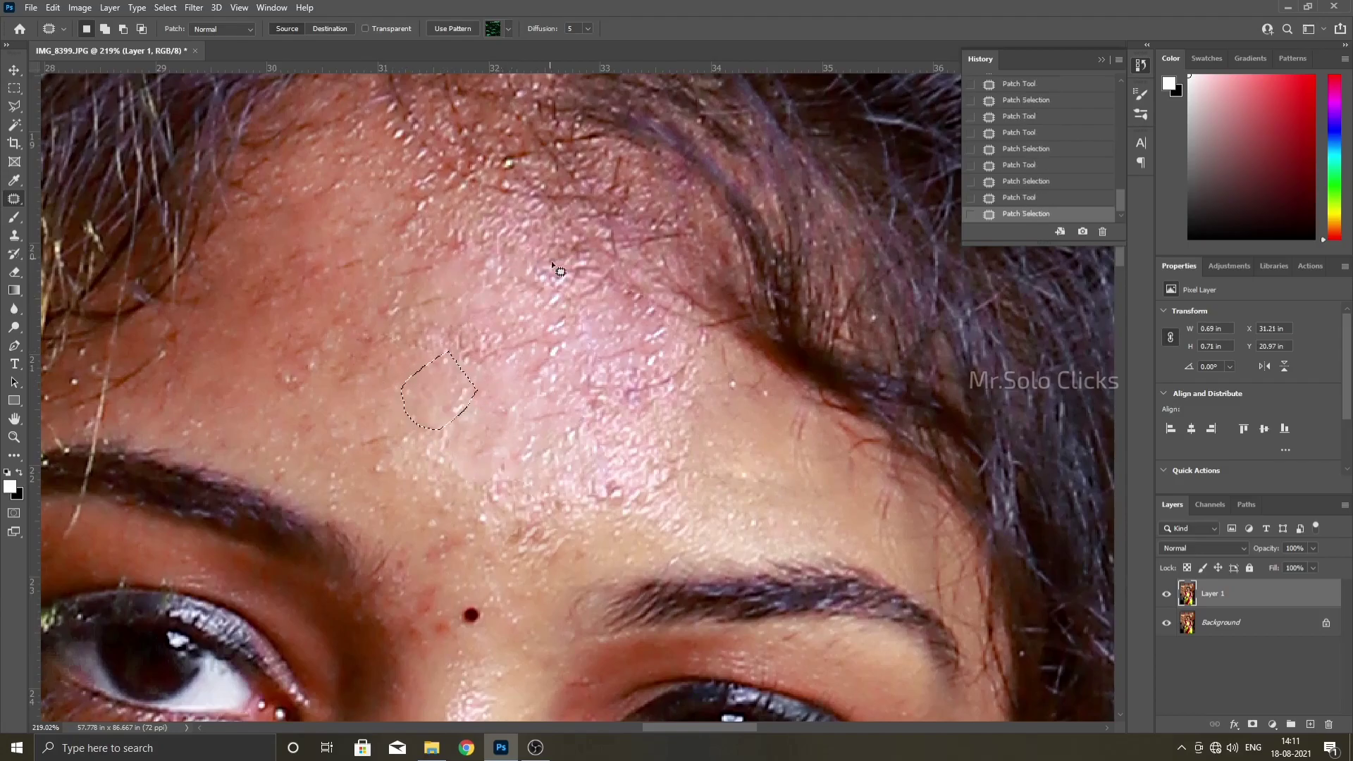
key(ctrl+d)
Bring the left cheek into view and patch two cheek blemishes.
drag(434, 425, 688, 339)
drag(570, 464, 620, 399)
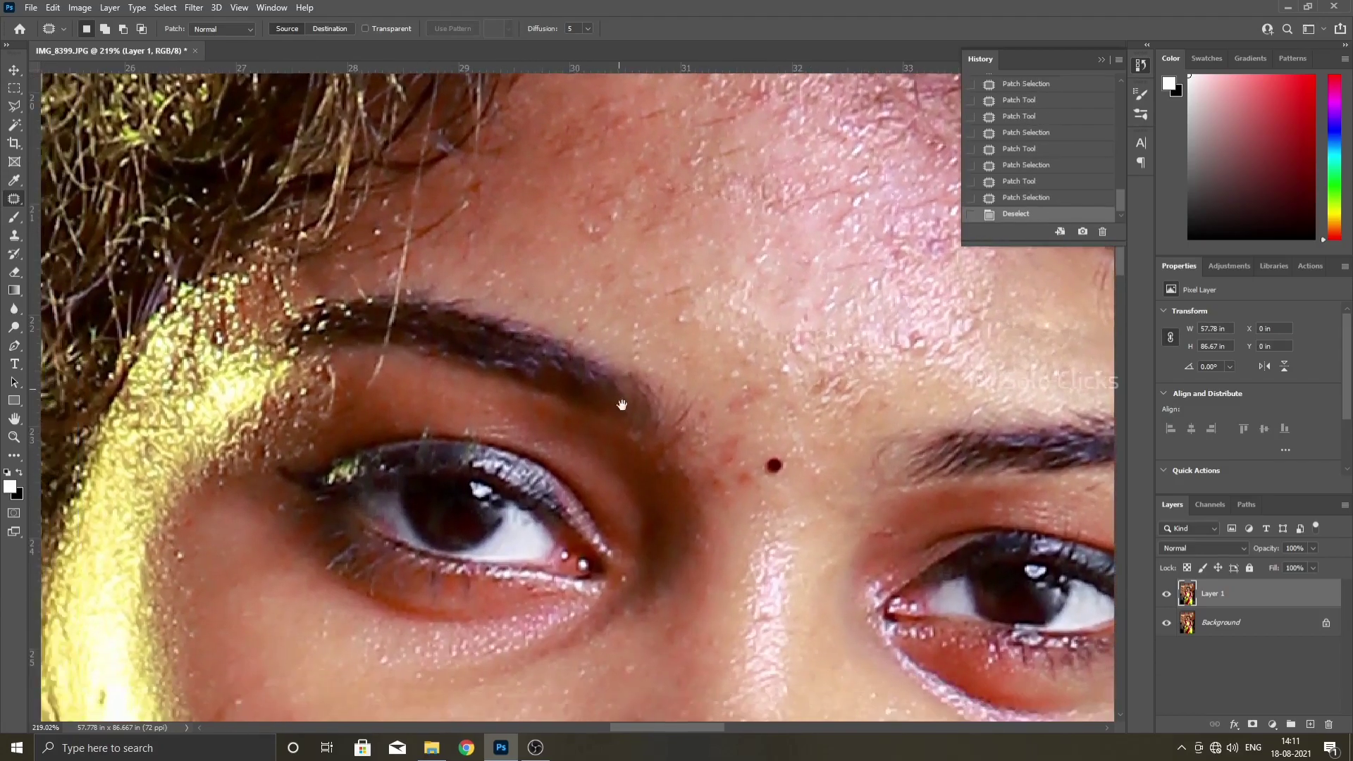
drag(493, 423, 627, 408)
mouse_move(536, 705)
mouse_down()
mouse_move(620, 345)
mouse_move(676, 352)
mouse_up()
drag(677, 332, 709, 341)
mouse_move(613, 302)
mouse_down()
mouse_move(620, 357)
mouse_move(634, 366)
mouse_up()
Patch the remaining blemishes on the cheek and along the cheek edge.
mouse_move(552, 376)
mouse_down()
mouse_move(517, 411)
mouse_move(542, 377)
mouse_up()
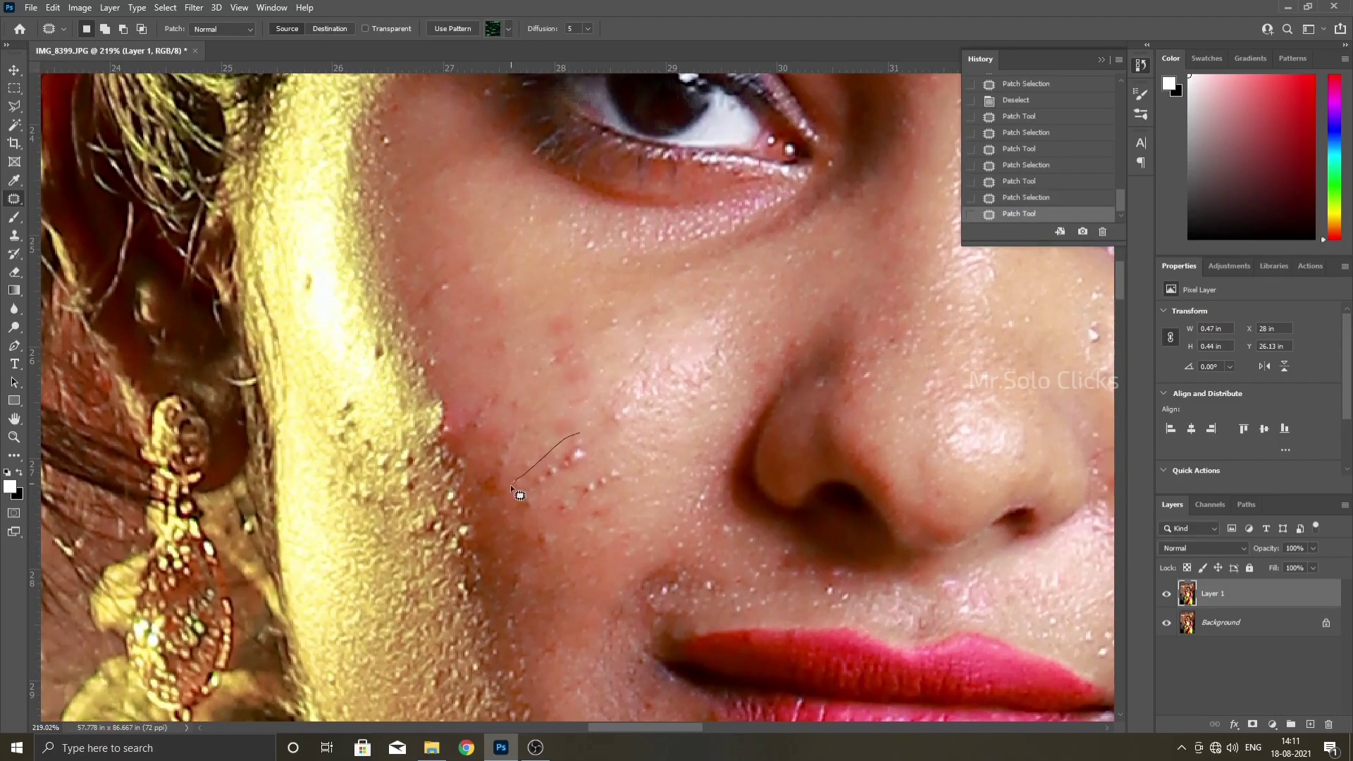
mouse_move(591, 457)
mouse_down()
mouse_move(557, 488)
mouse_move(557, 547)
mouse_up()
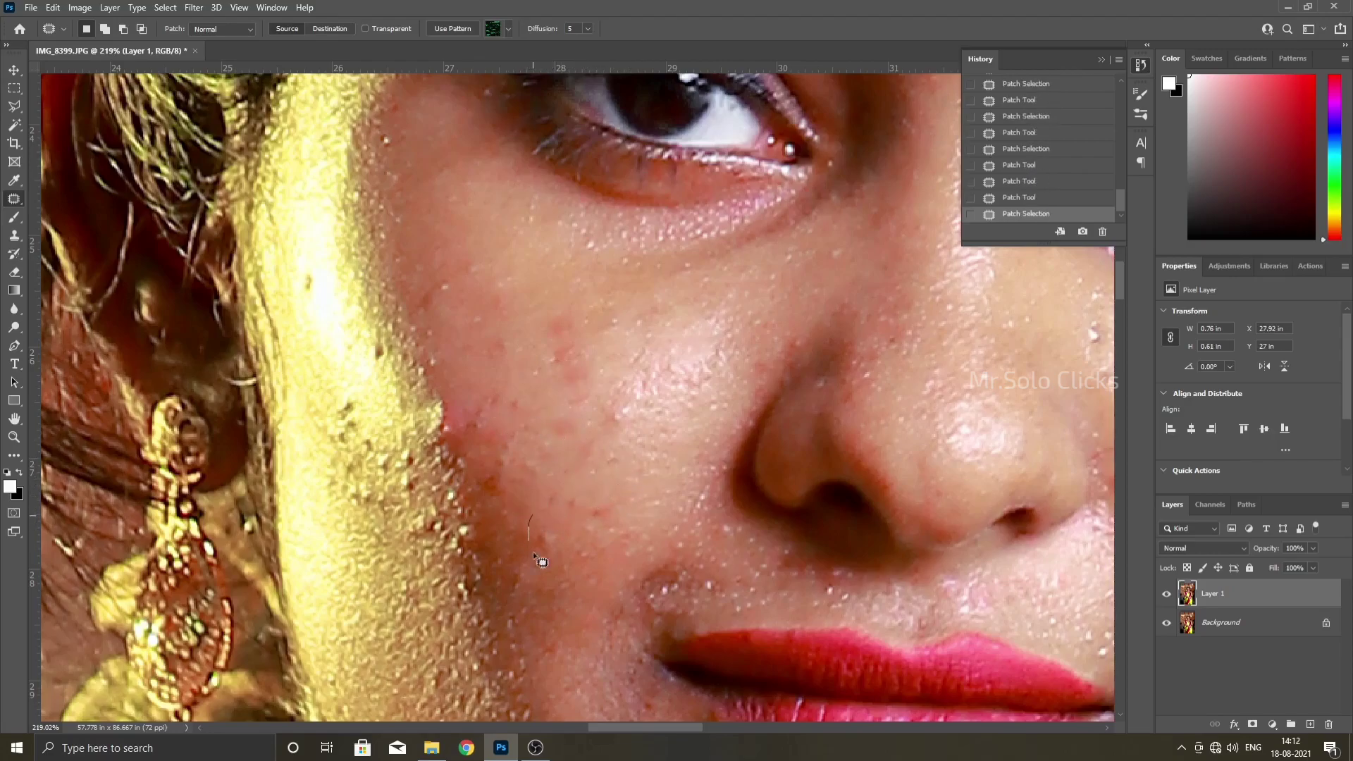
drag(478, 467, 479, 470)
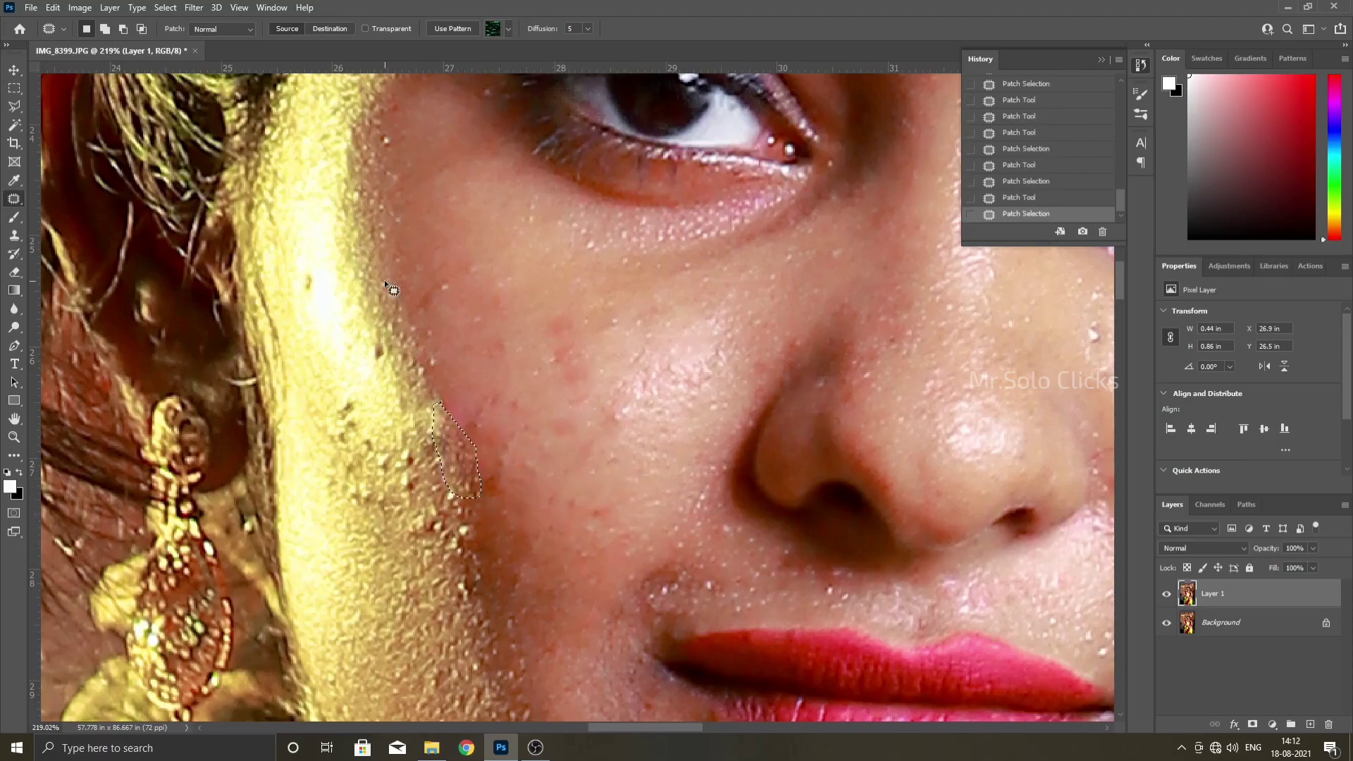
key(ctrl+d)
mouse_move(405, 332)
mouse_down()
mouse_move(402, 348)
mouse_move(401, 324)
mouse_up()
mouse_move(377, 375)
mouse_down()
mouse_move(364, 423)
mouse_move(377, 377)
mouse_up()
drag(373, 412, 378, 362)
click(417, 420)
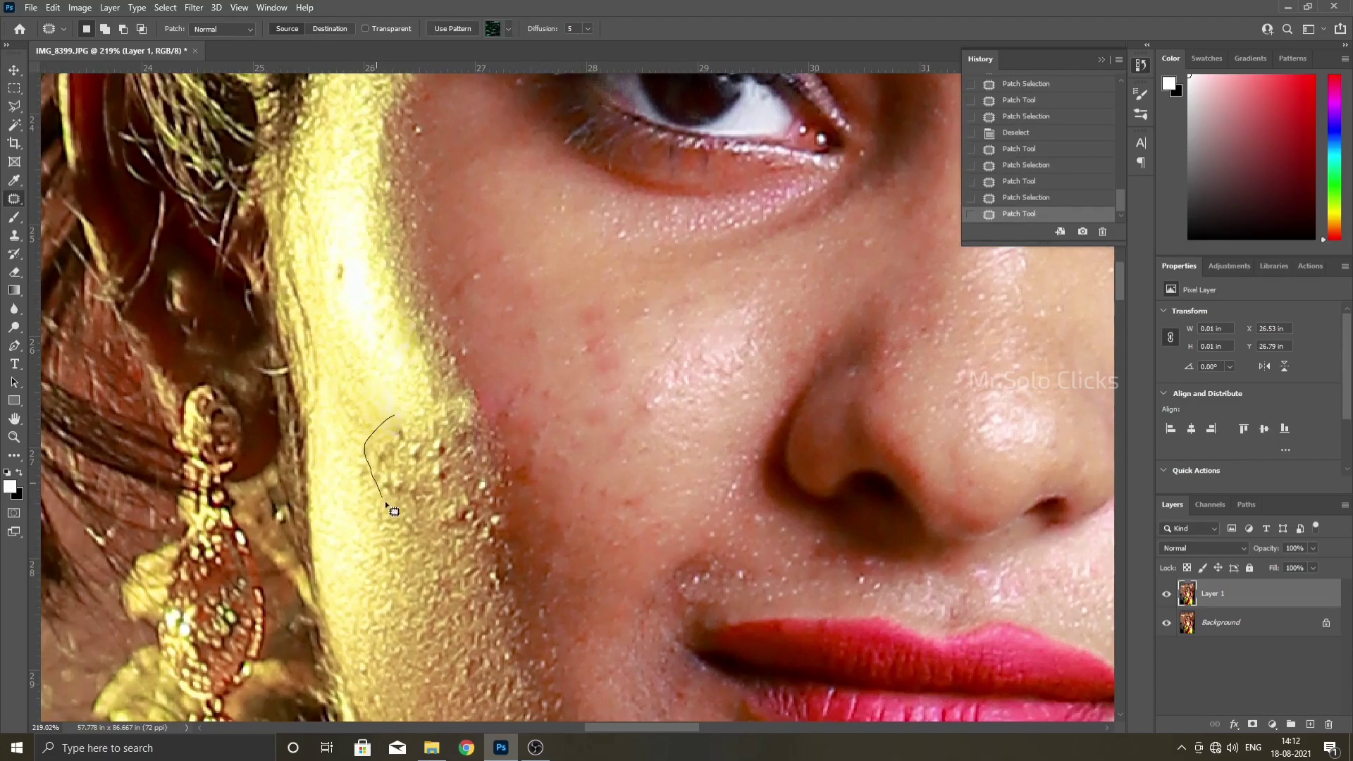
Patch the lower-cheek blemishes and the jaw blemish with nearby clean skin.
drag(442, 425, 438, 420)
drag(473, 496, 489, 430)
drag(471, 465, 447, 462)
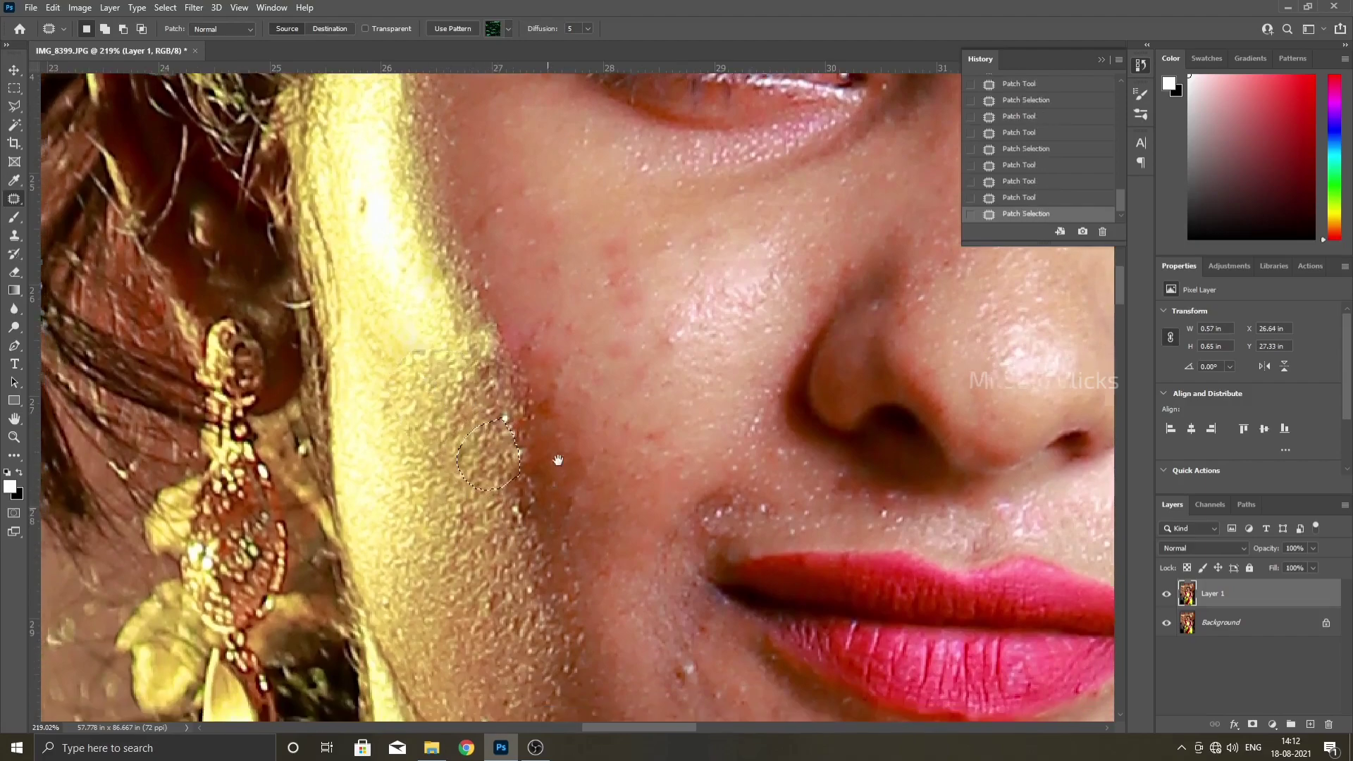
drag(532, 700, 416, 344)
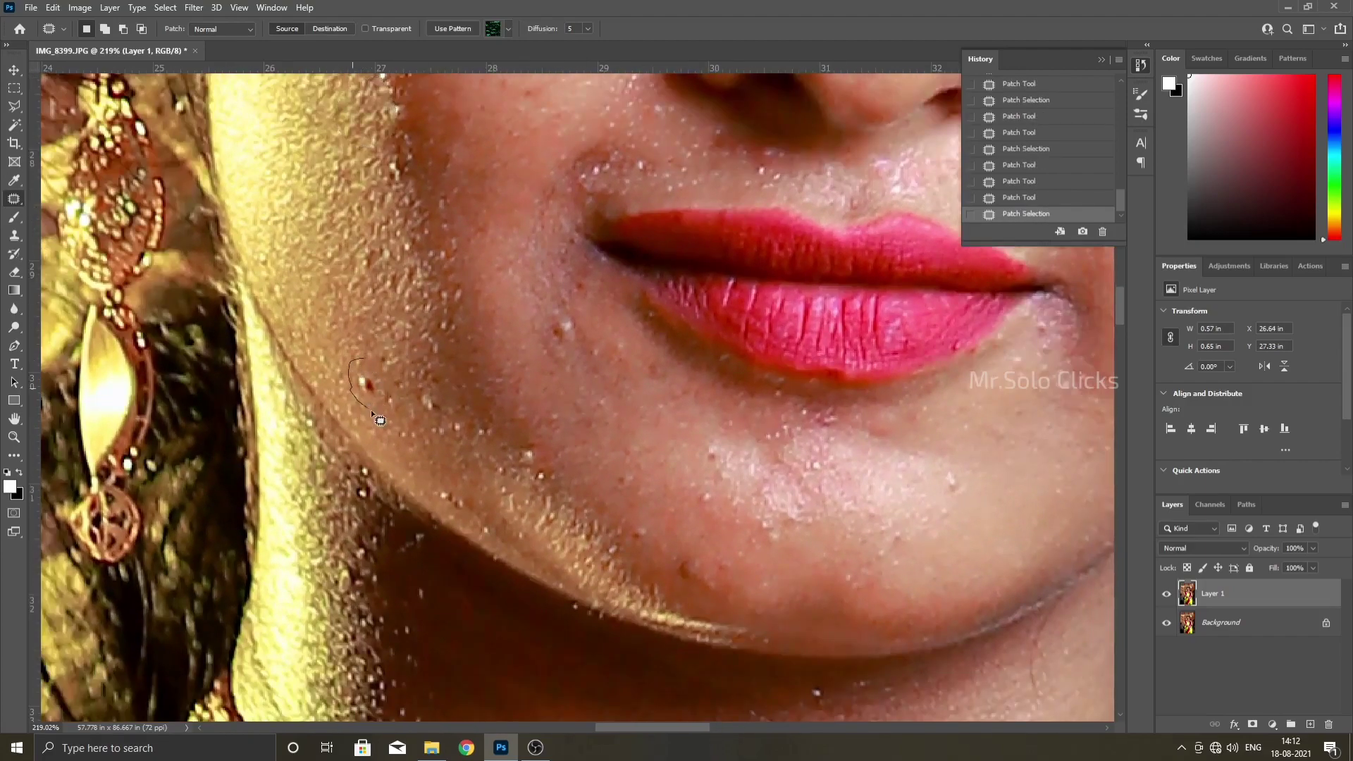
drag(371, 411, 381, 406)
drag(369, 386, 405, 375)
right_click(6, 204)
click(77, 199)
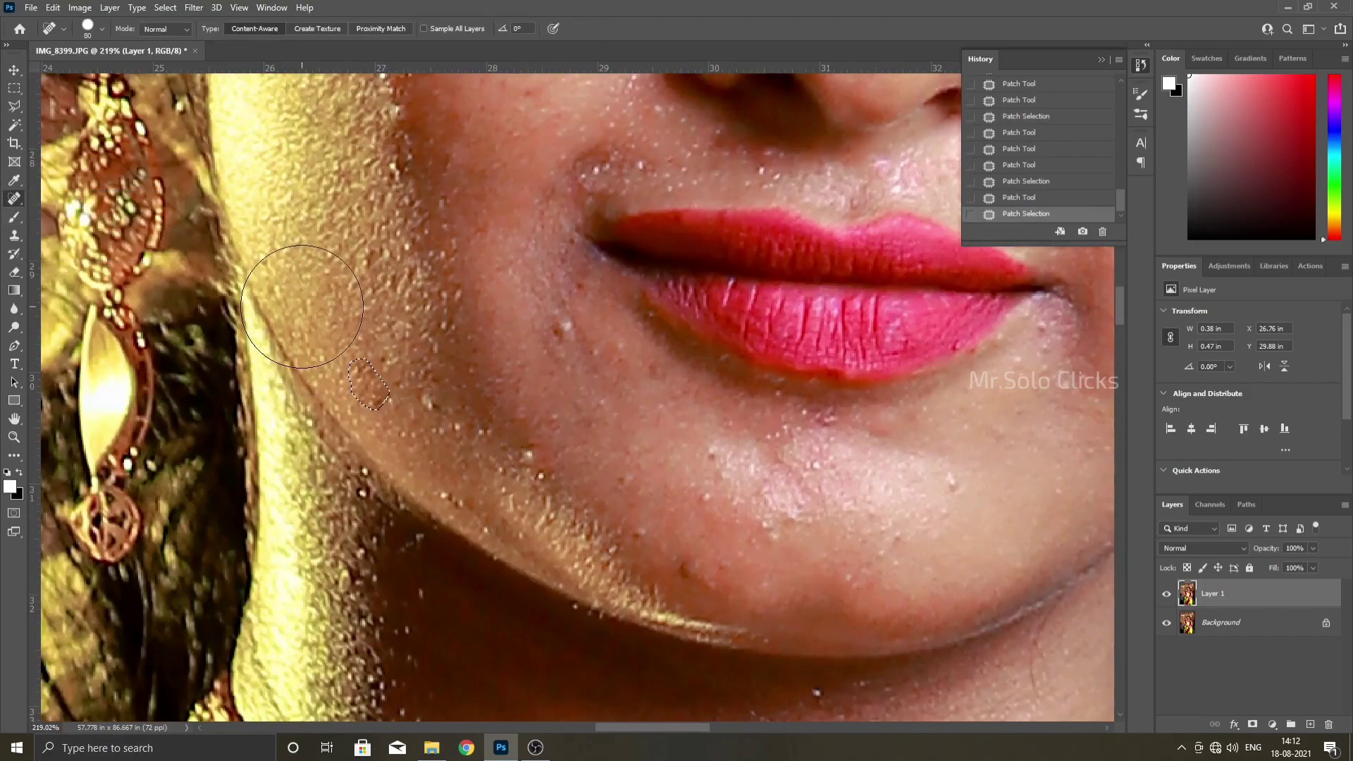
Shrink the Spot Healing Brush and heal the jawline and chin blemishes.
key(bracketleft)
key(bracketleft)
key(bracketleft)
click(434, 413)
key(ctrl+d)
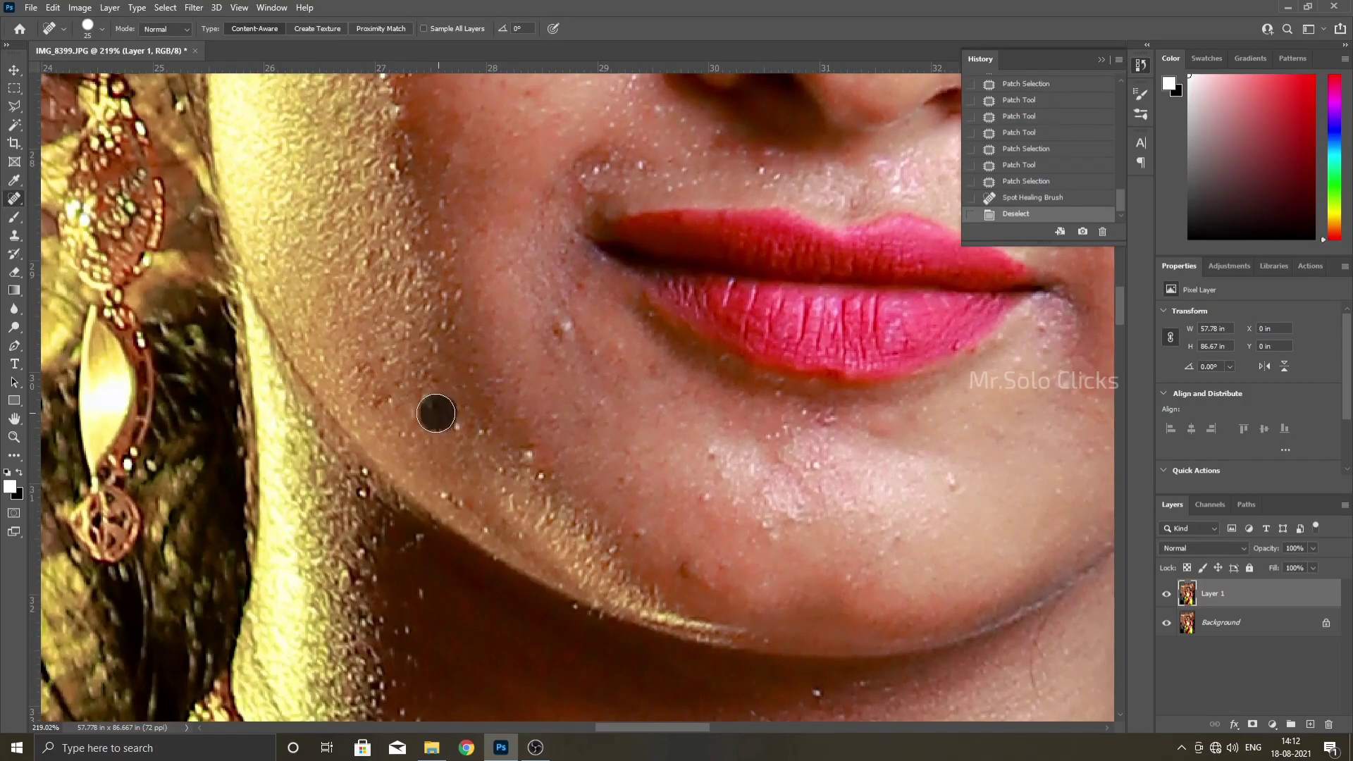
click(455, 398)
click(564, 325)
click(539, 460)
click(453, 483)
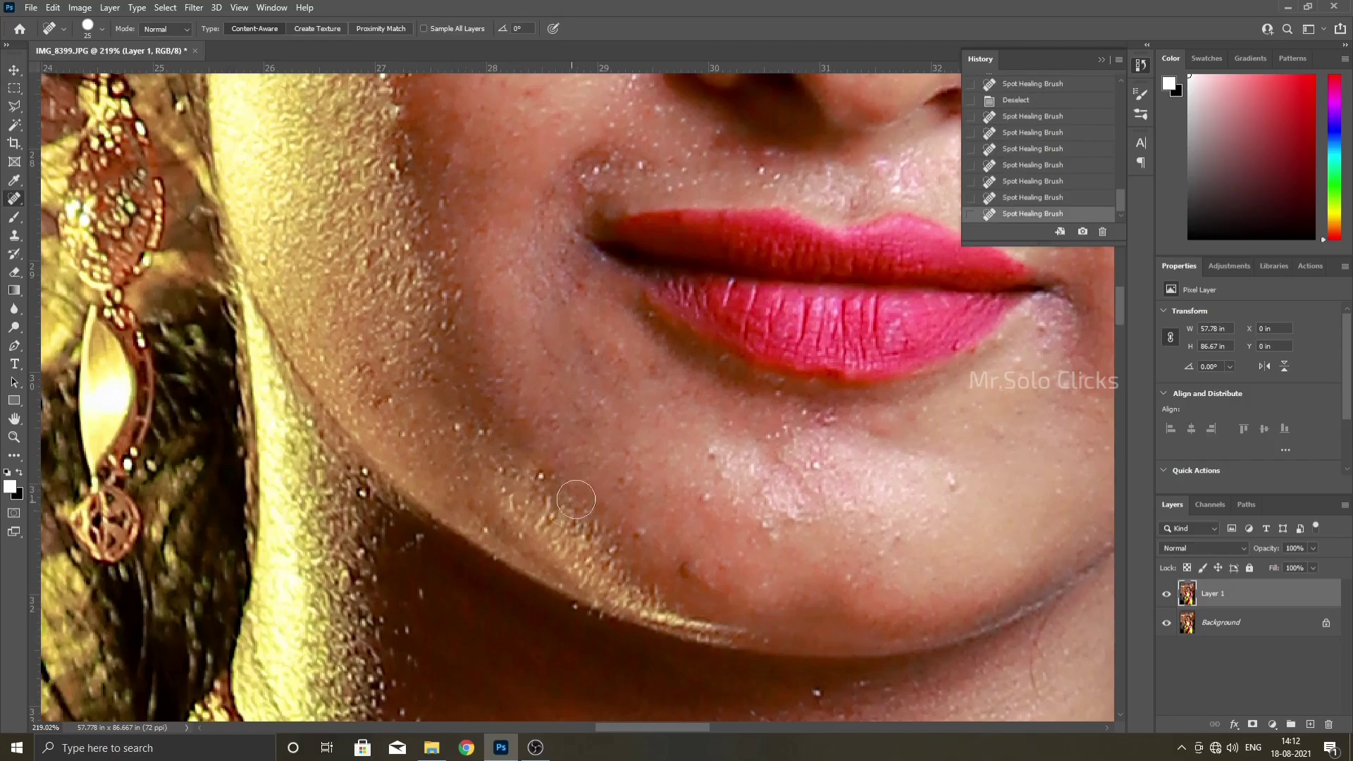
click(683, 565)
click(716, 474)
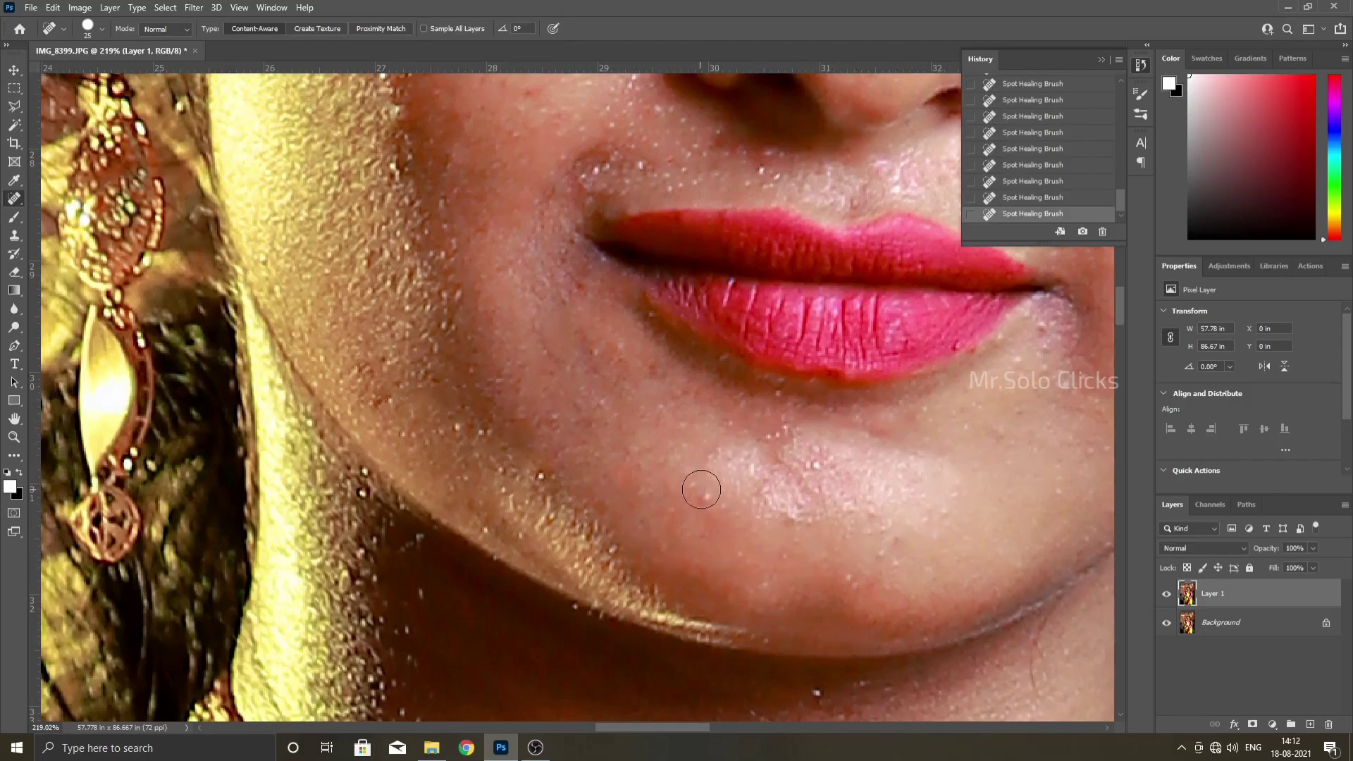
Spot-heal the spot beside the nose, a stray cheek hair and several cheek blemishes.
drag(691, 329, 213, 632)
click(538, 211)
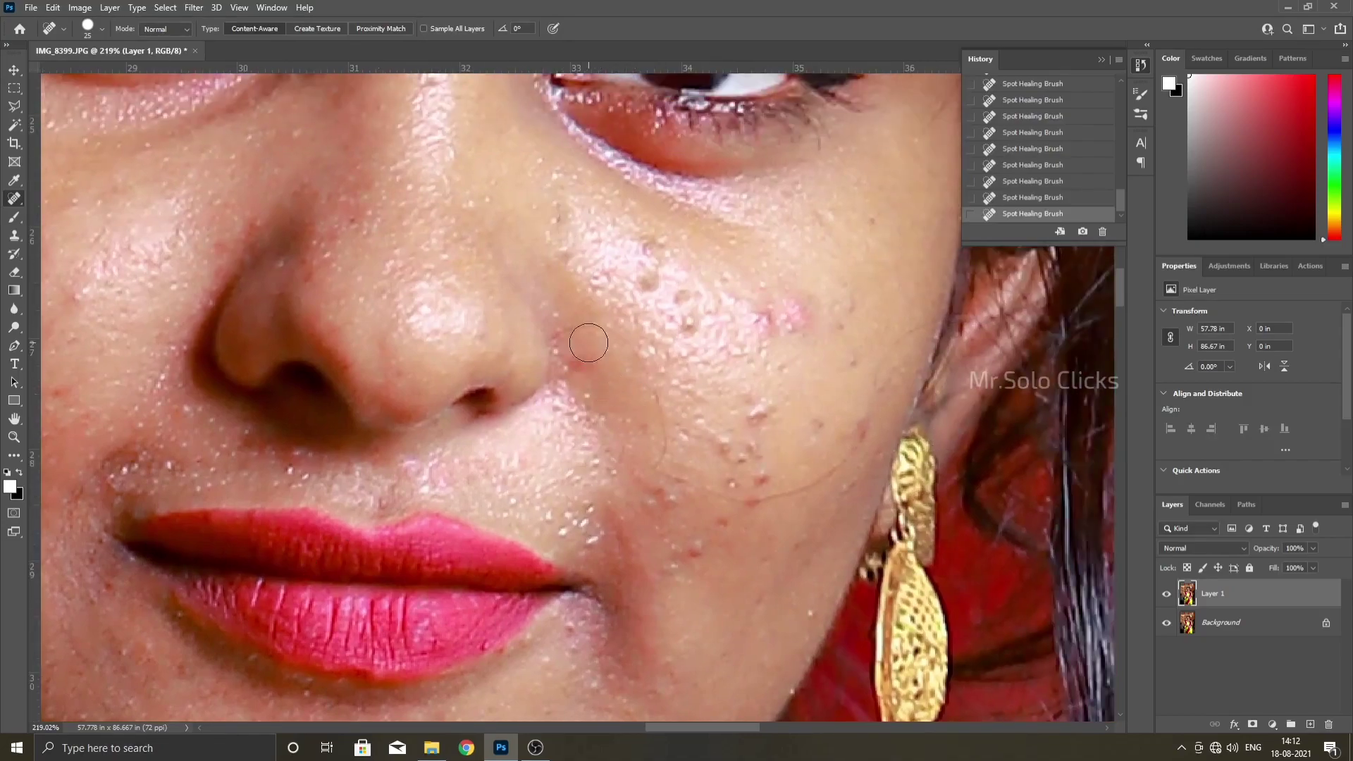
key(])
drag(652, 376, 671, 477)
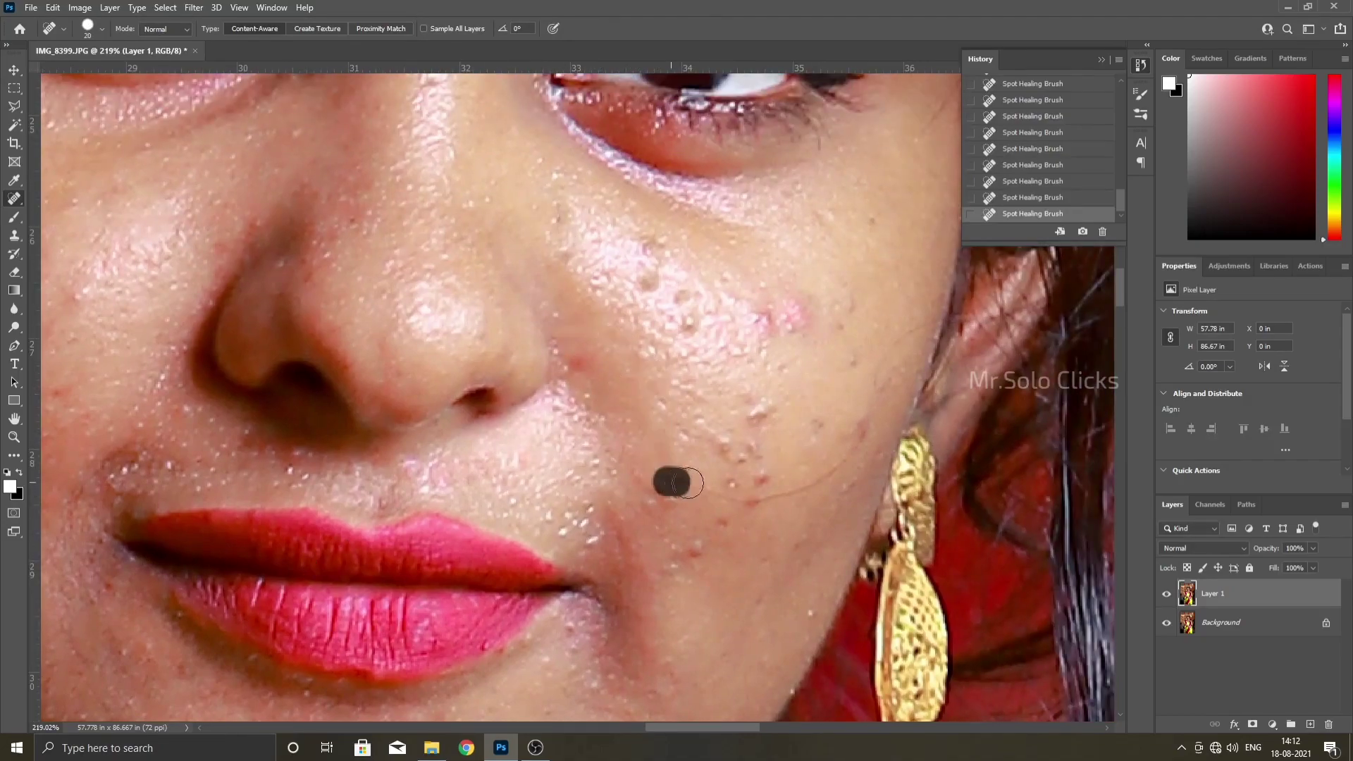
click(749, 459)
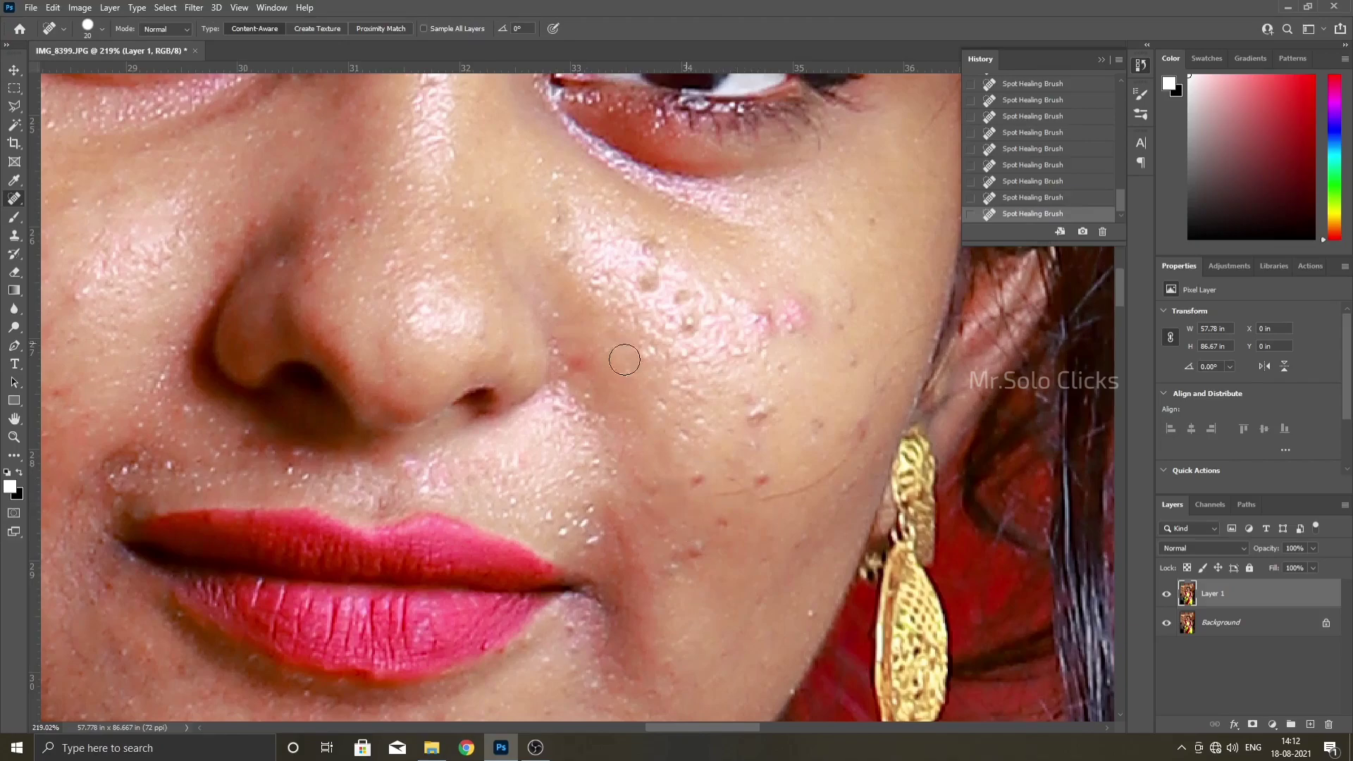
click(702, 562)
click(659, 490)
click(746, 469)
Patch a larger cheek blemish with the Patch Tool and deselect.
right_click(14, 199)
click(71, 215)
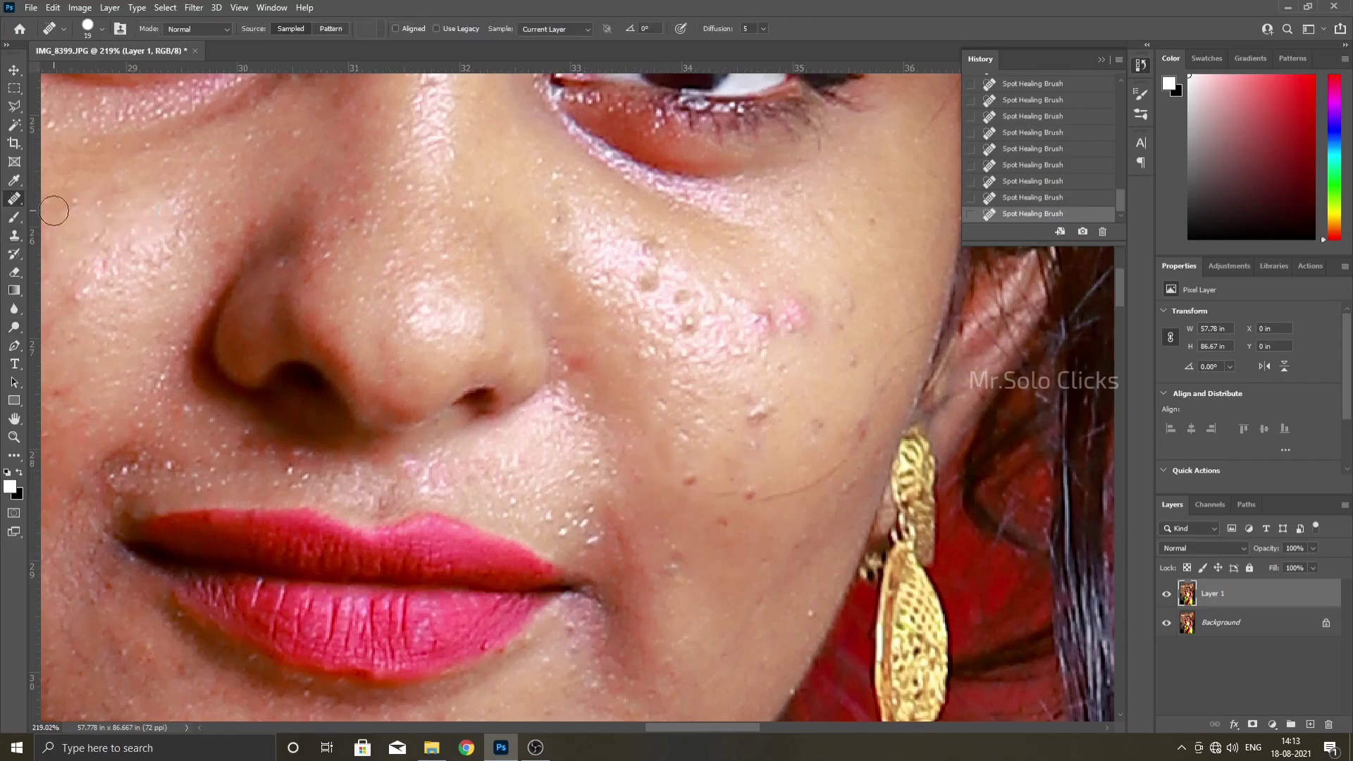
right_click(15, 199)
click(70, 231)
drag(719, 488, 751, 525)
key(ctrl+d)
Spot-heal six more cheek blemishes, including the pink one on the upper cheek.
right_click(14, 198)
click(71, 200)
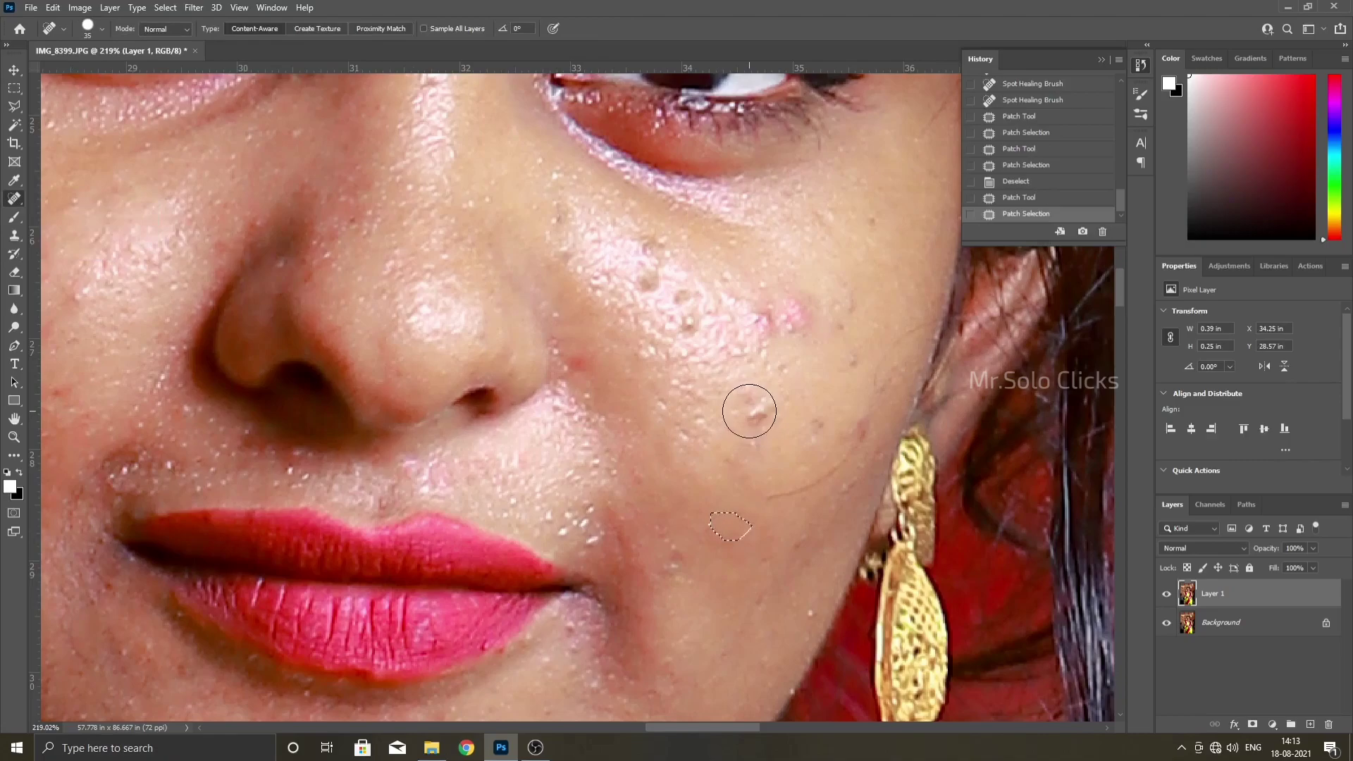
key(ctrl+d)
key([)
key([)
key([)
click(759, 408)
click(681, 322)
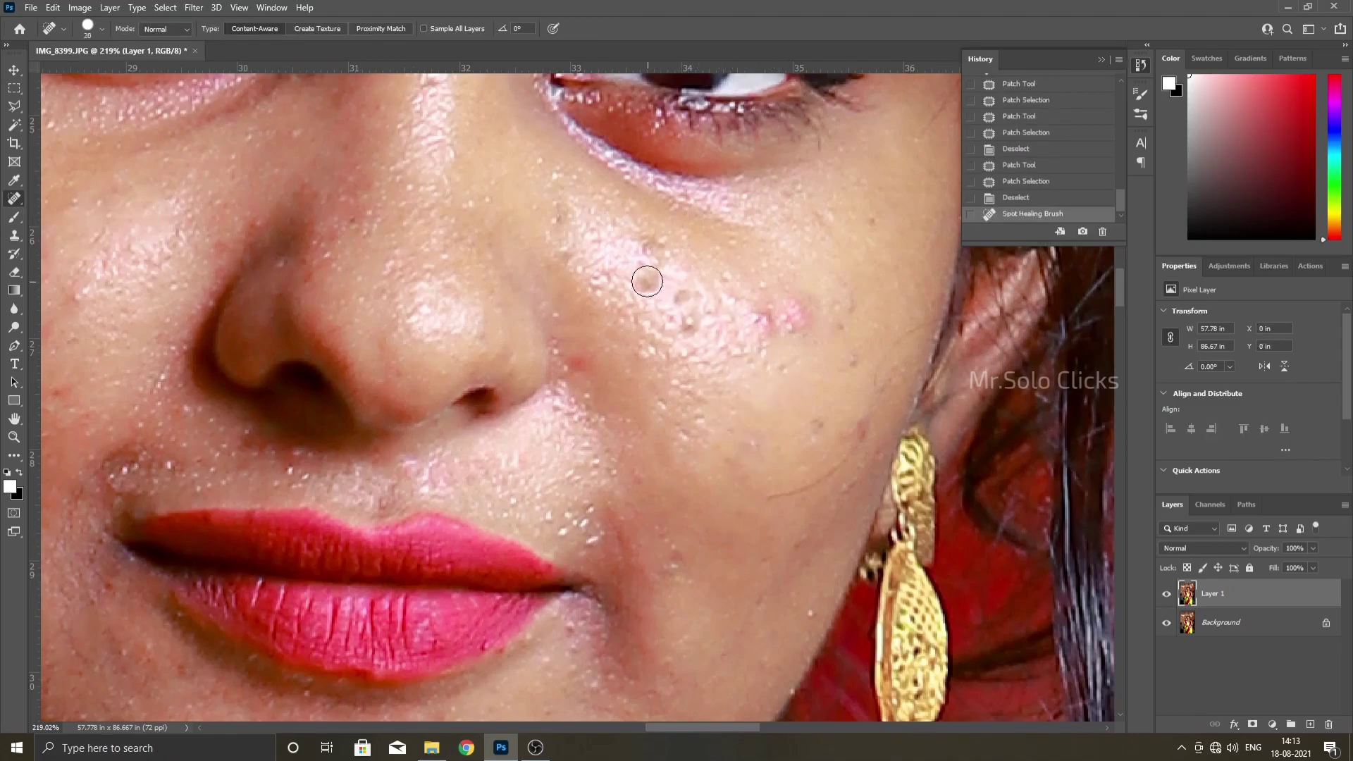
click(643, 278)
click(671, 302)
click(695, 332)
click(776, 317)
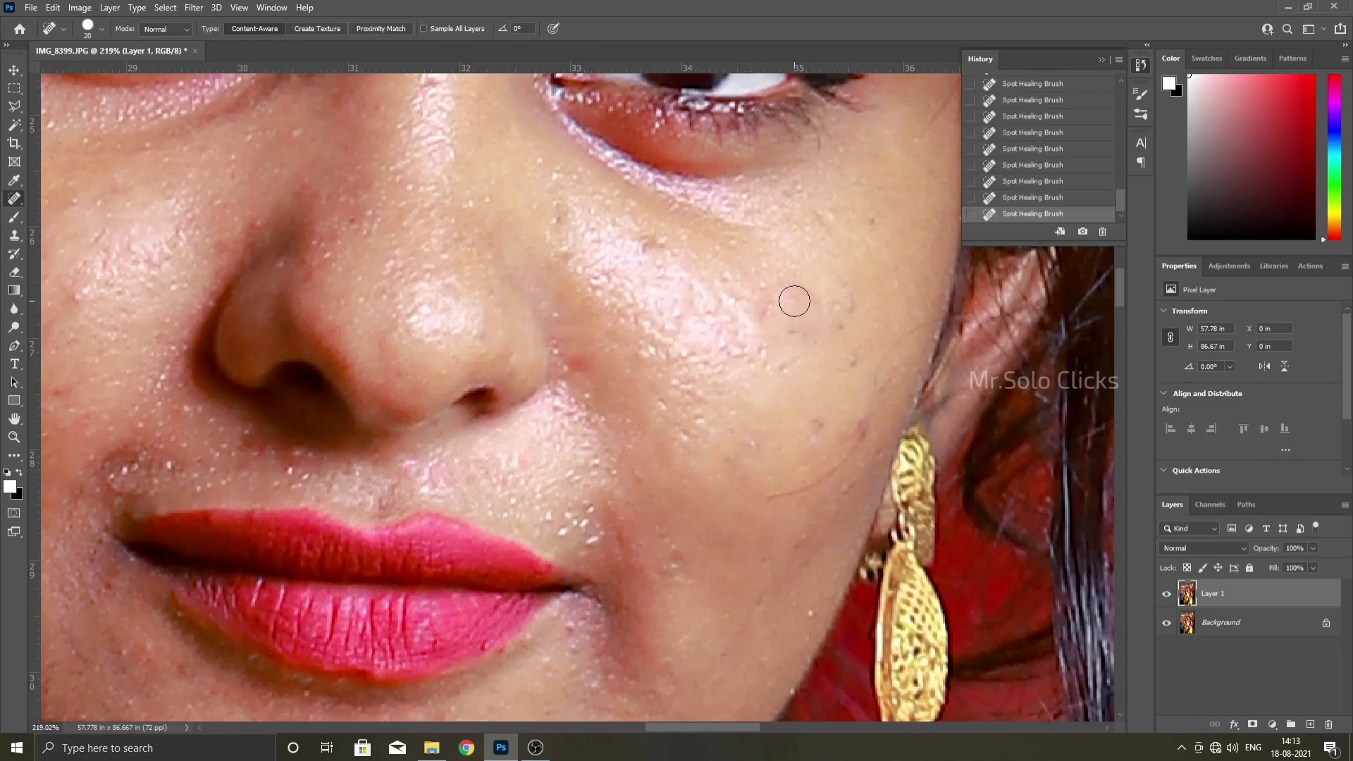
With a larger brush, heal a cheek spot, a blemish streak and a forehead blemish.
key(])
click(854, 353)
drag(806, 436, 809, 471)
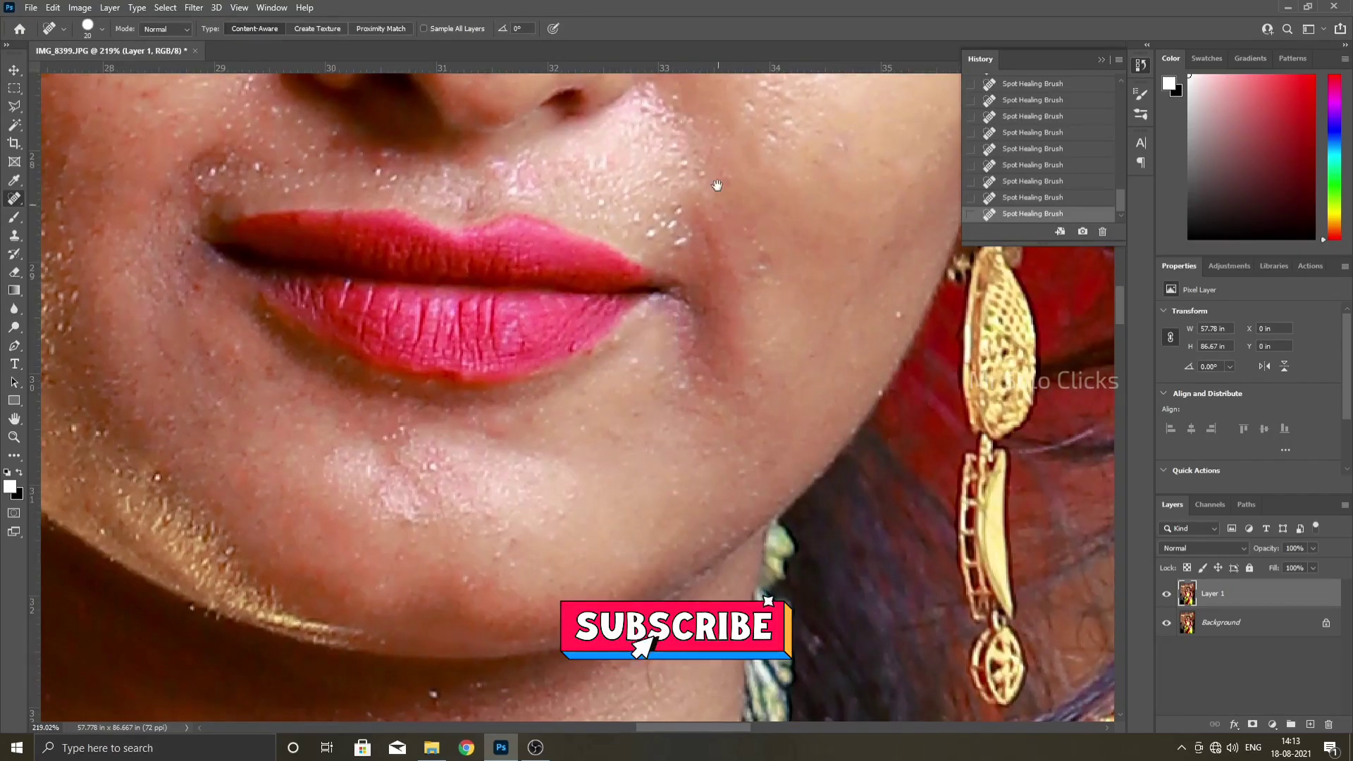
key(])
key(])
key(])
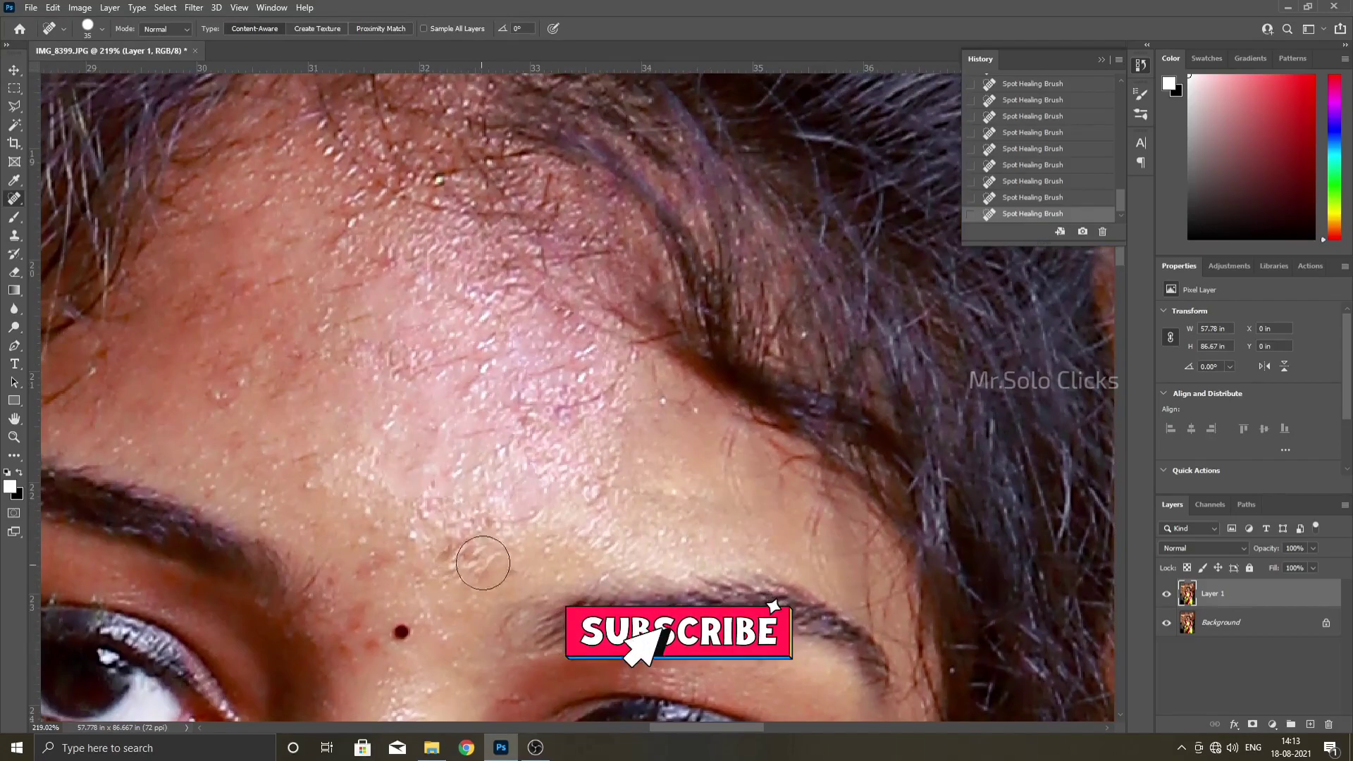
drag(270, 341, 269, 324)
scroll(269, 341, down, 10)
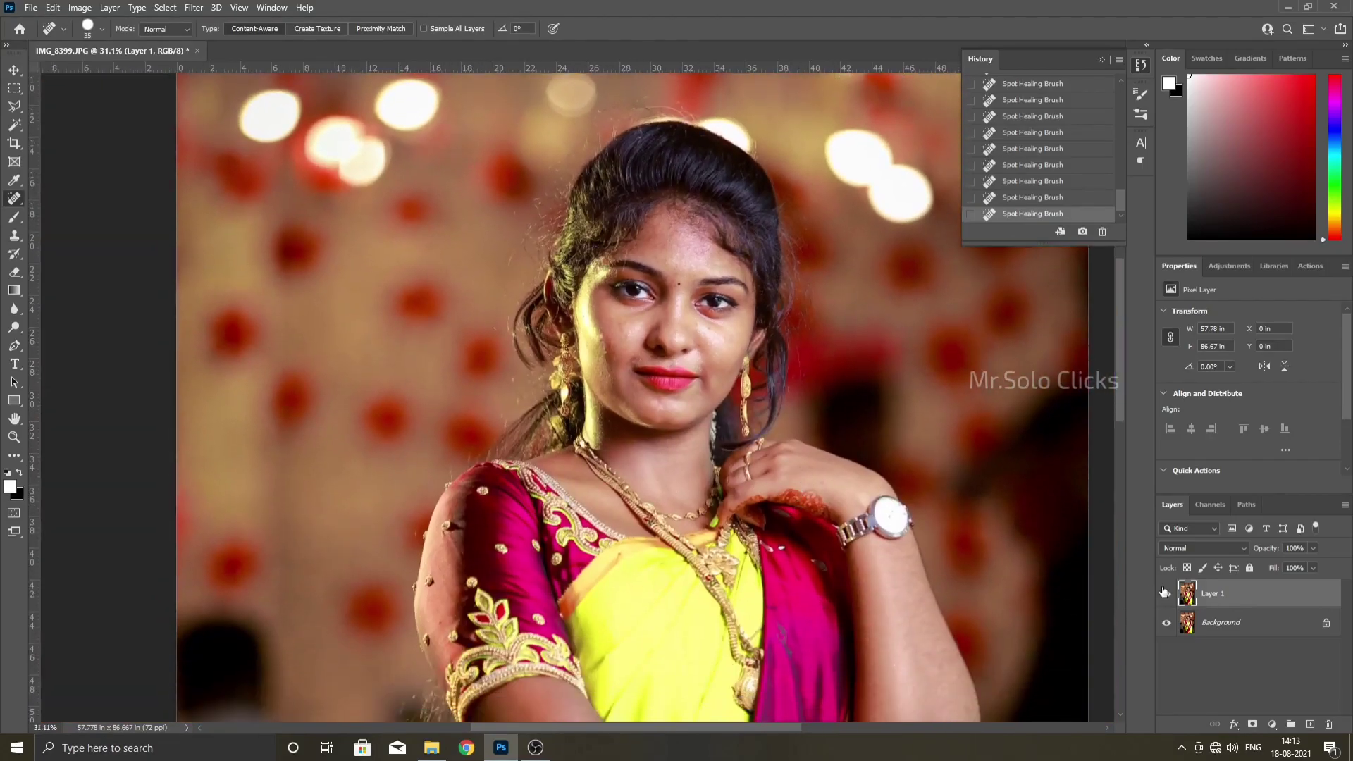
Compare with the original, then heal four blemishes on the upper arm.
click(1166, 594)
click(1166, 593)
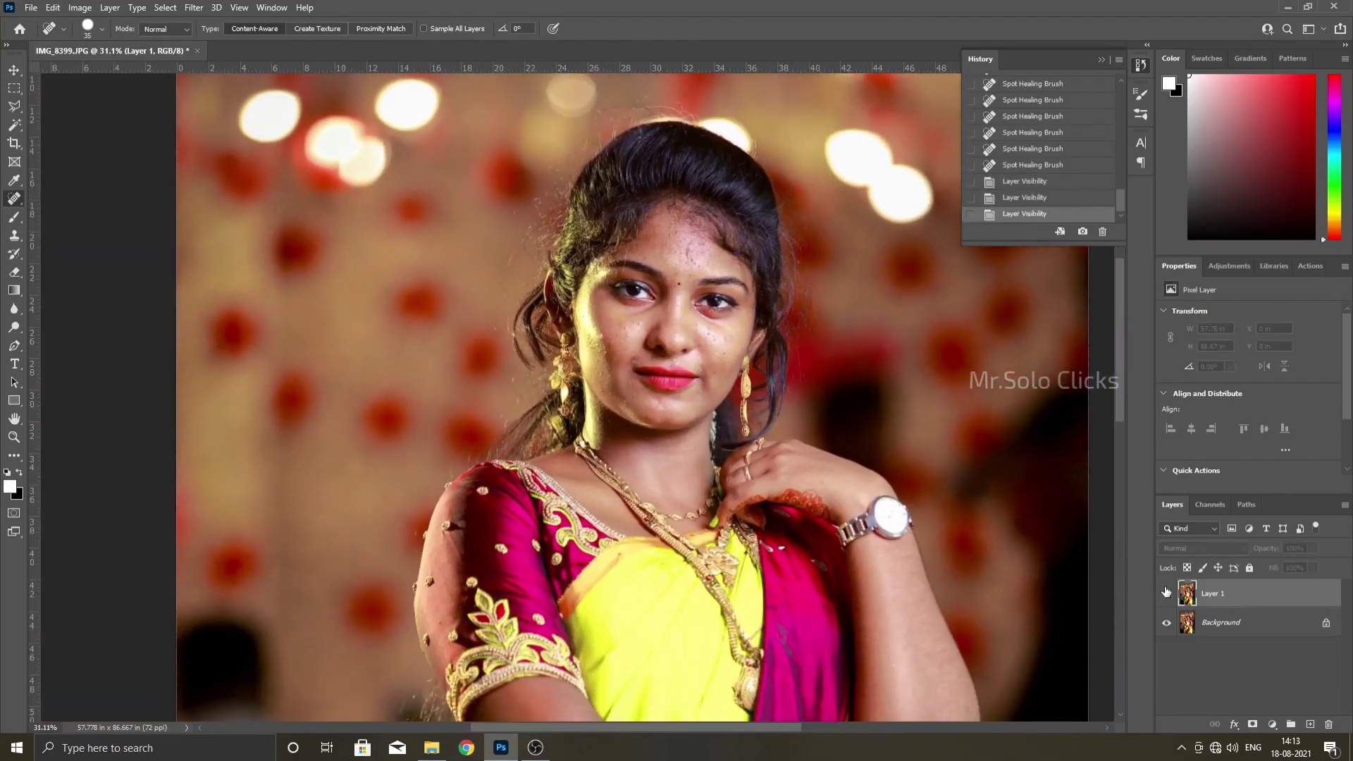
click(1166, 593)
scroll(927, 561, down, 3)
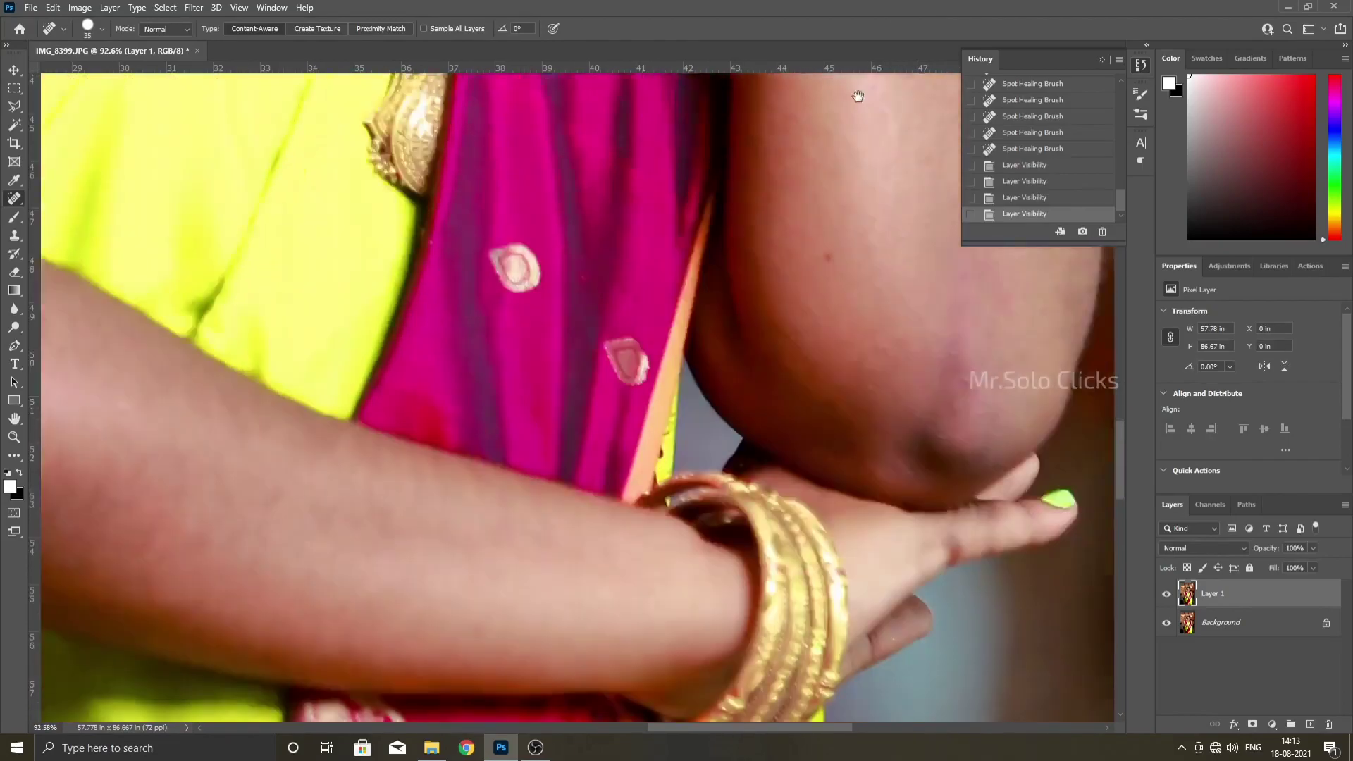
scroll(776, 550, down, 5)
scroll(470, 525, up, 2)
click(315, 422)
click(334, 409)
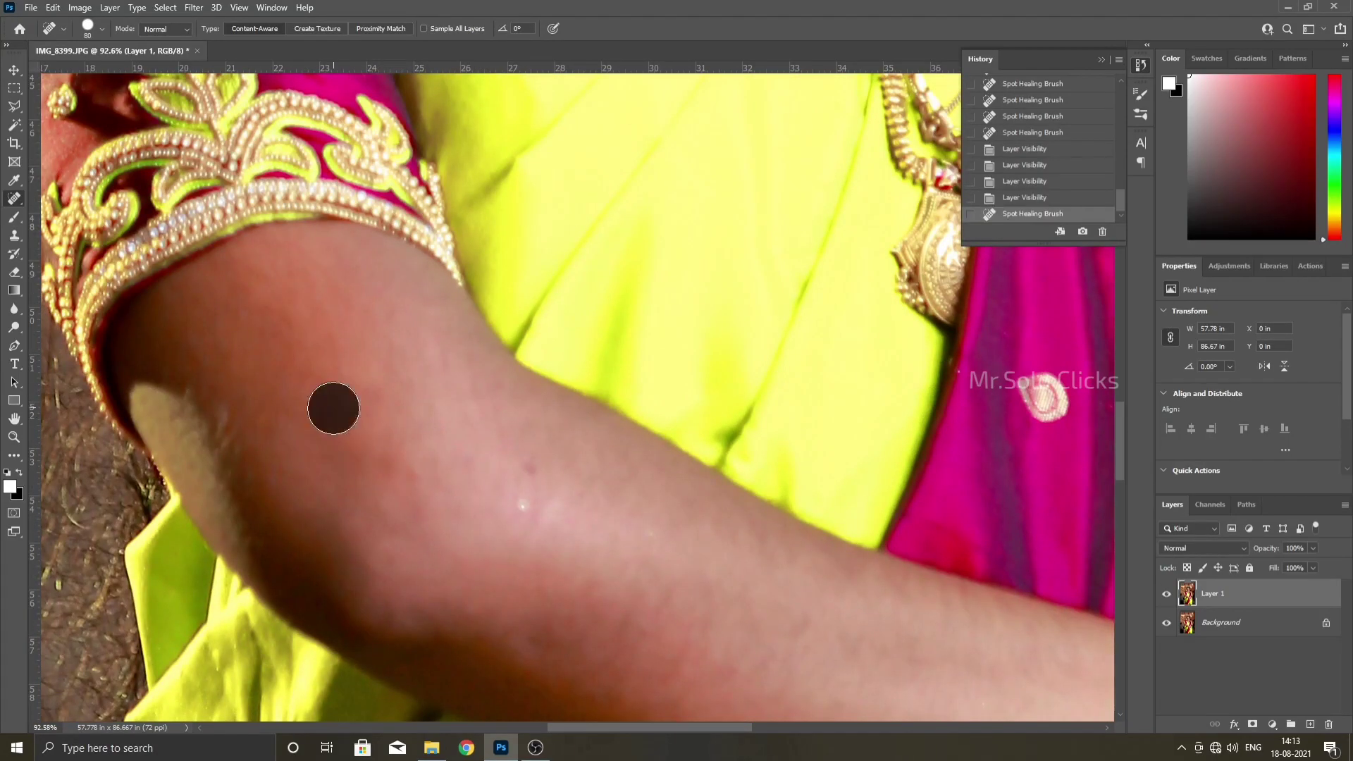
click(503, 495)
click(528, 476)
scroll(451, 506, down, 7)
scroll(450, 506, up, 2)
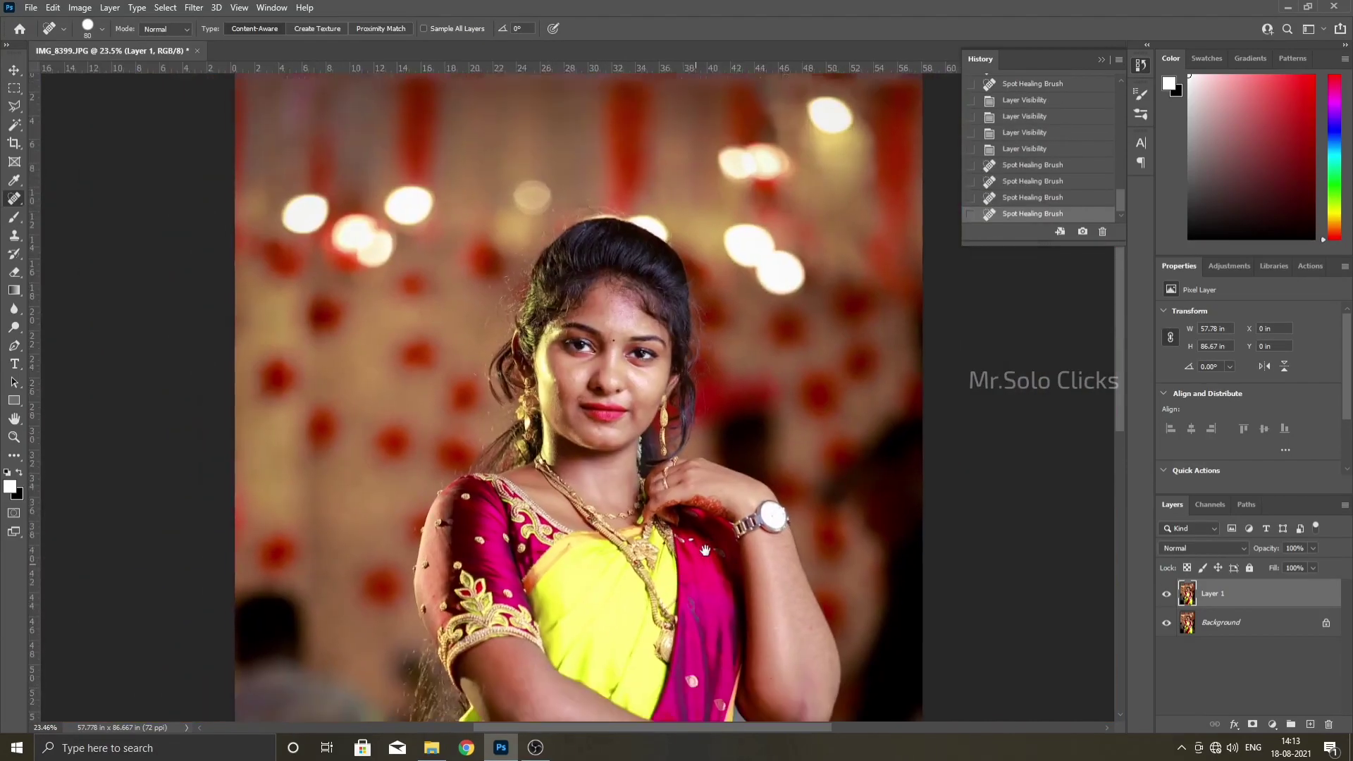
Heal the cheek spot with the healing brush reduced to size 25.
click(1166, 593)
scroll(504, 376, up, 3)
scroll(504, 376, up, 3)
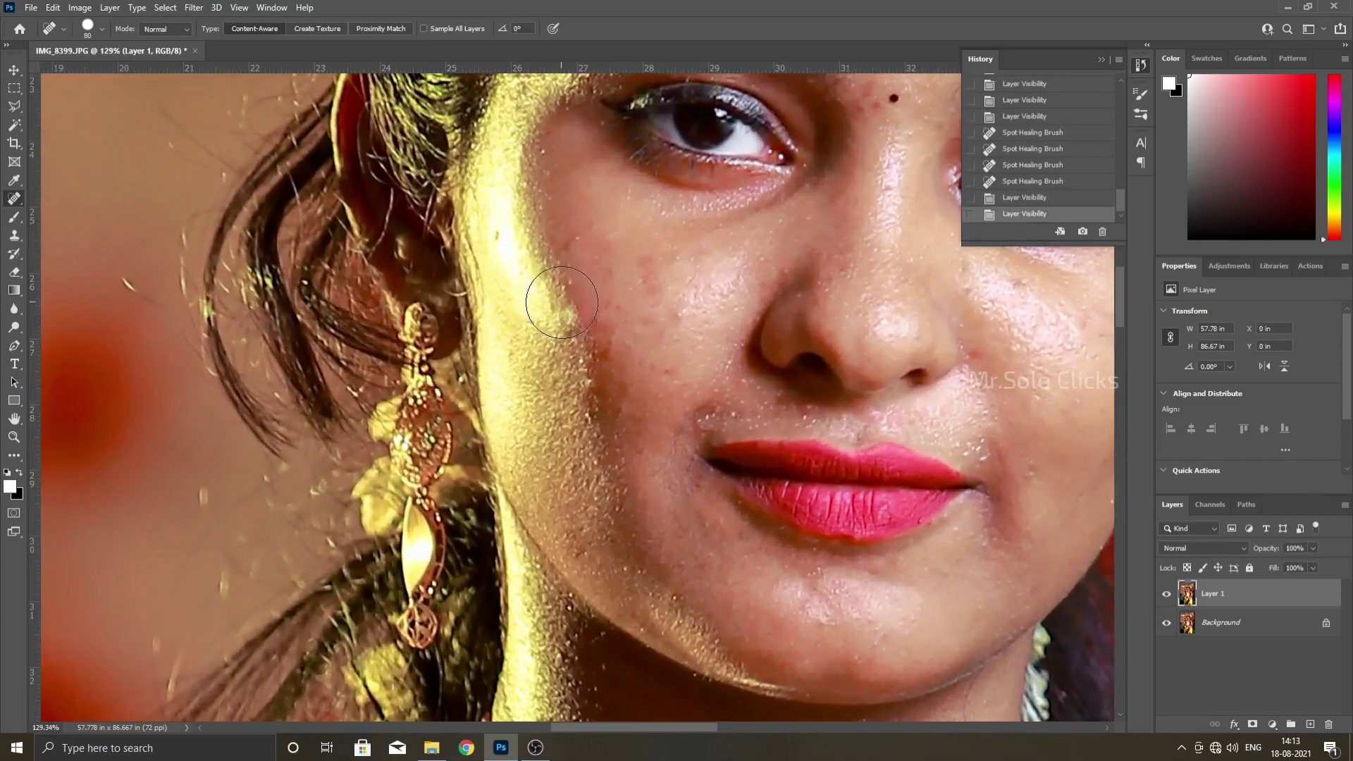
key(bracketleft)
drag(569, 313, 587, 420)
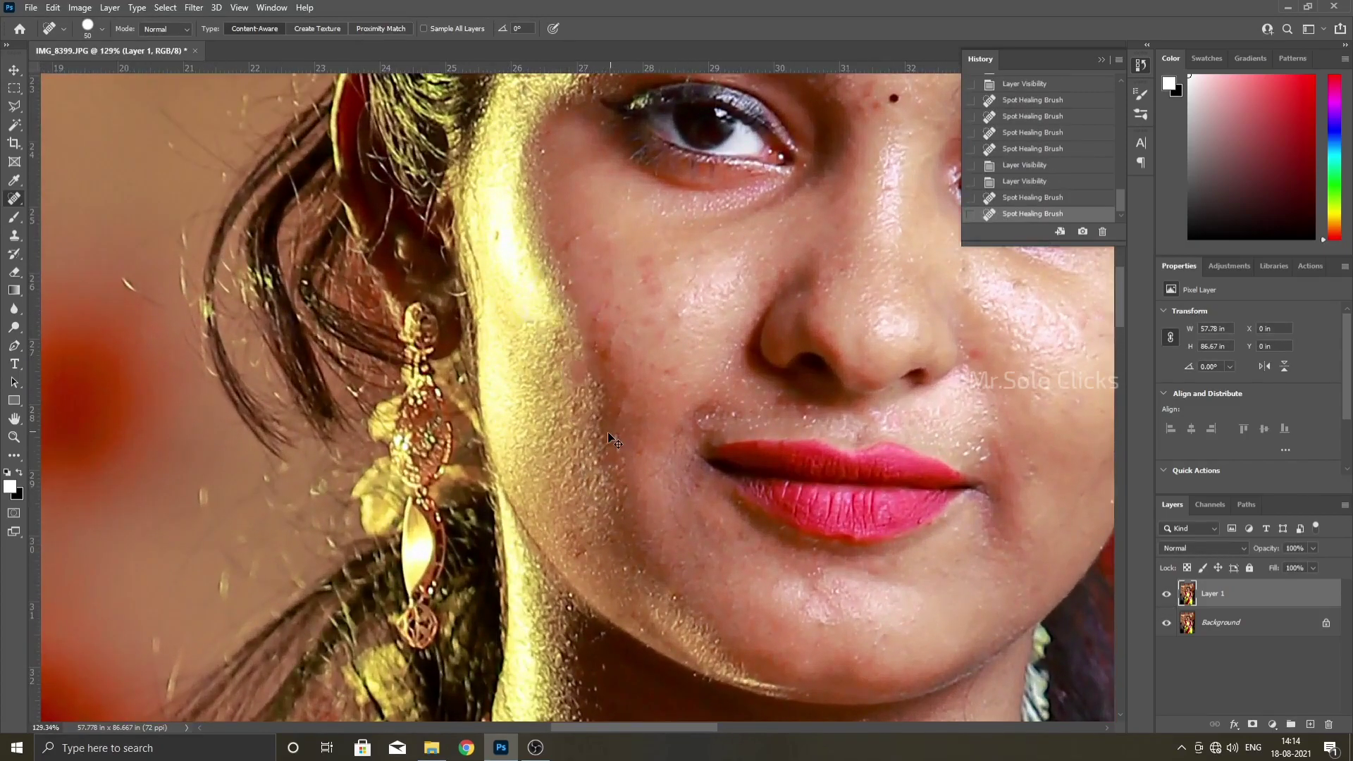
key(ctrl+z)
key(ctrl+shift+z)
key(ctrl+z)
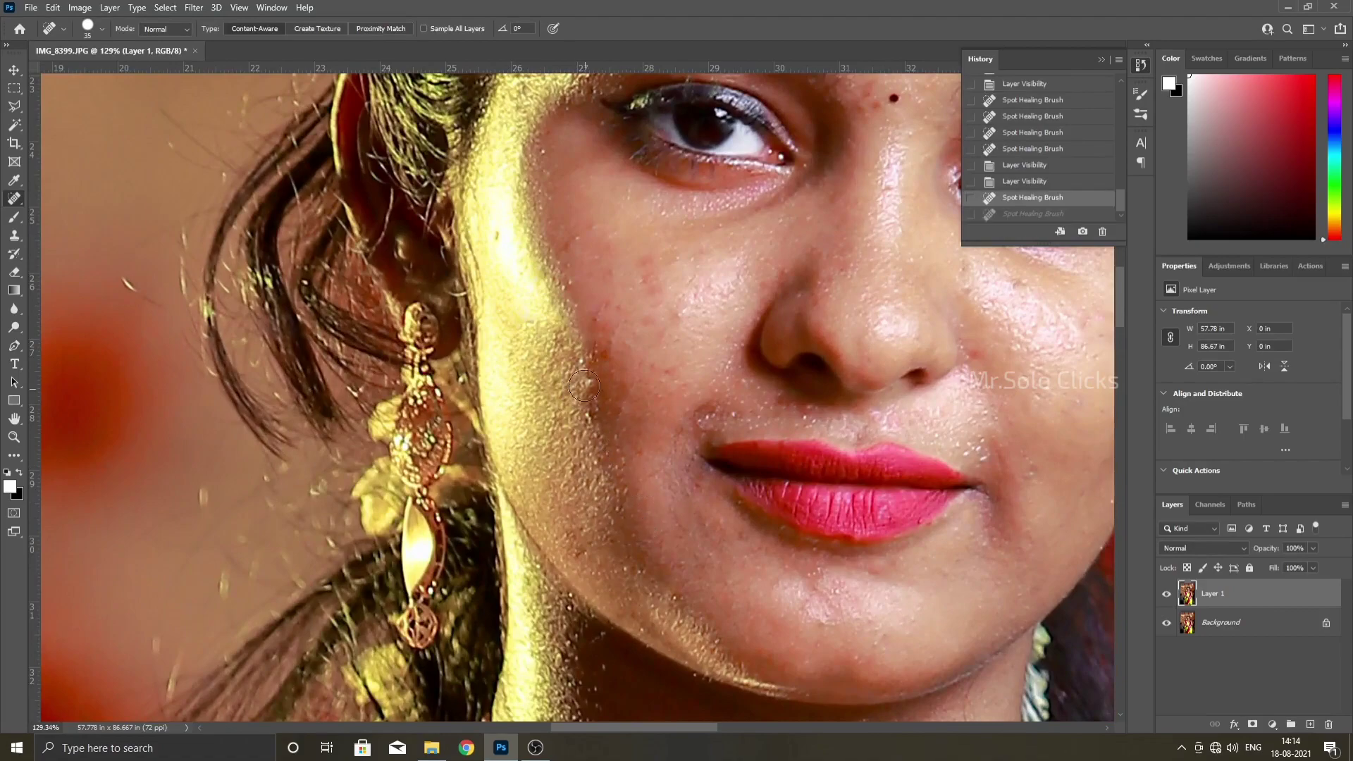
key(bracketleft)
drag(585, 381, 588, 427)
Remove the stray hair strands across the eyebrow and on the forehead.
mouse_move(759, 437)
mouse_down()
mouse_move(390, 374)
mouse_move(438, 508)
mouse_up()
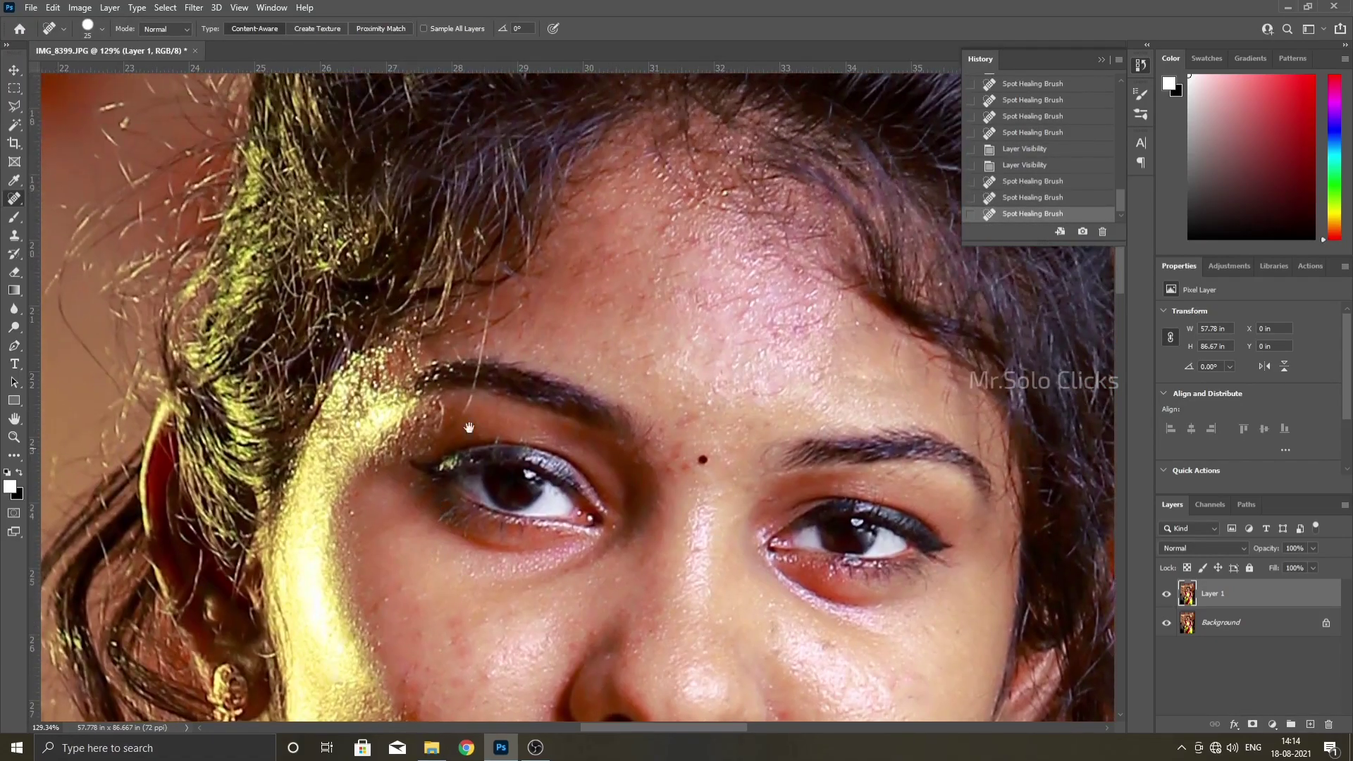
mouse_move(494, 290)
mouse_down()
mouse_move(483, 367)
mouse_move(489, 323)
mouse_up()
key(ctrl+z)
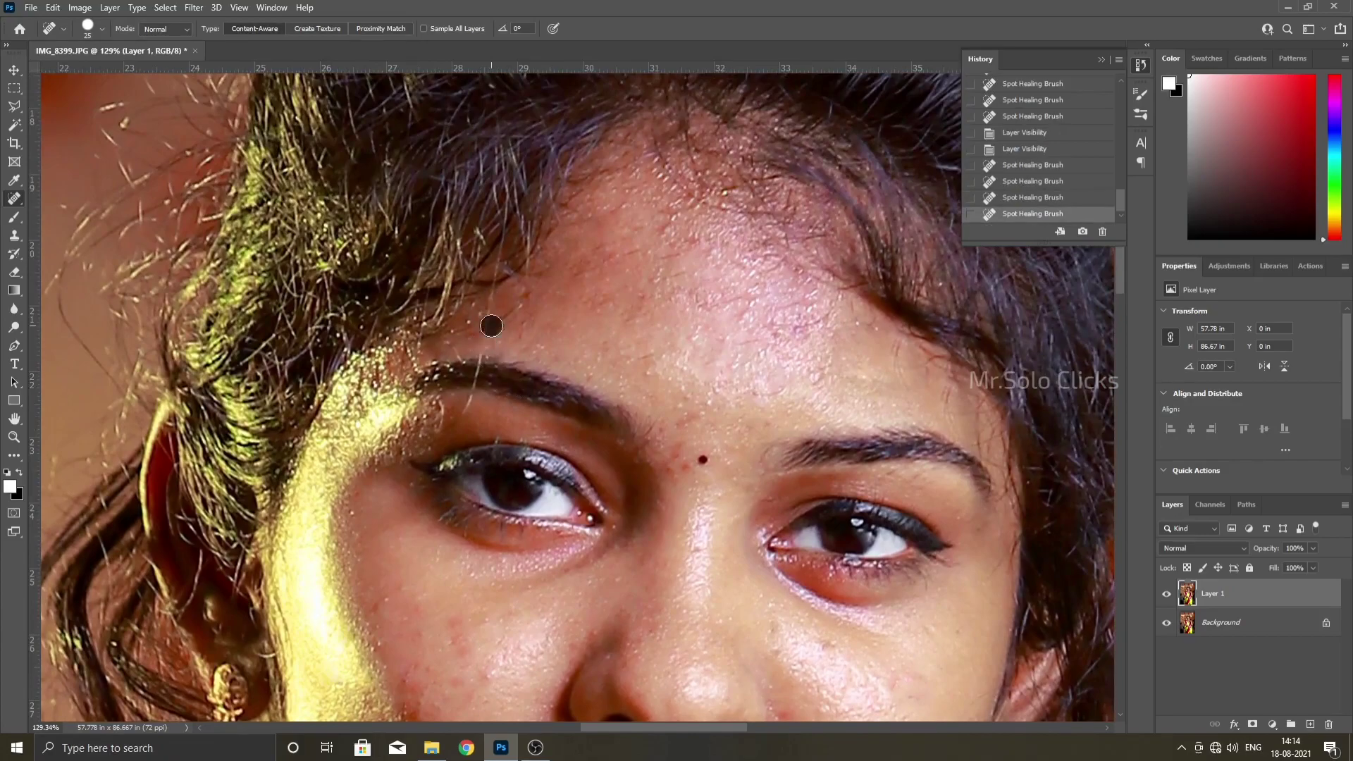
scroll(454, 384, up, 5)
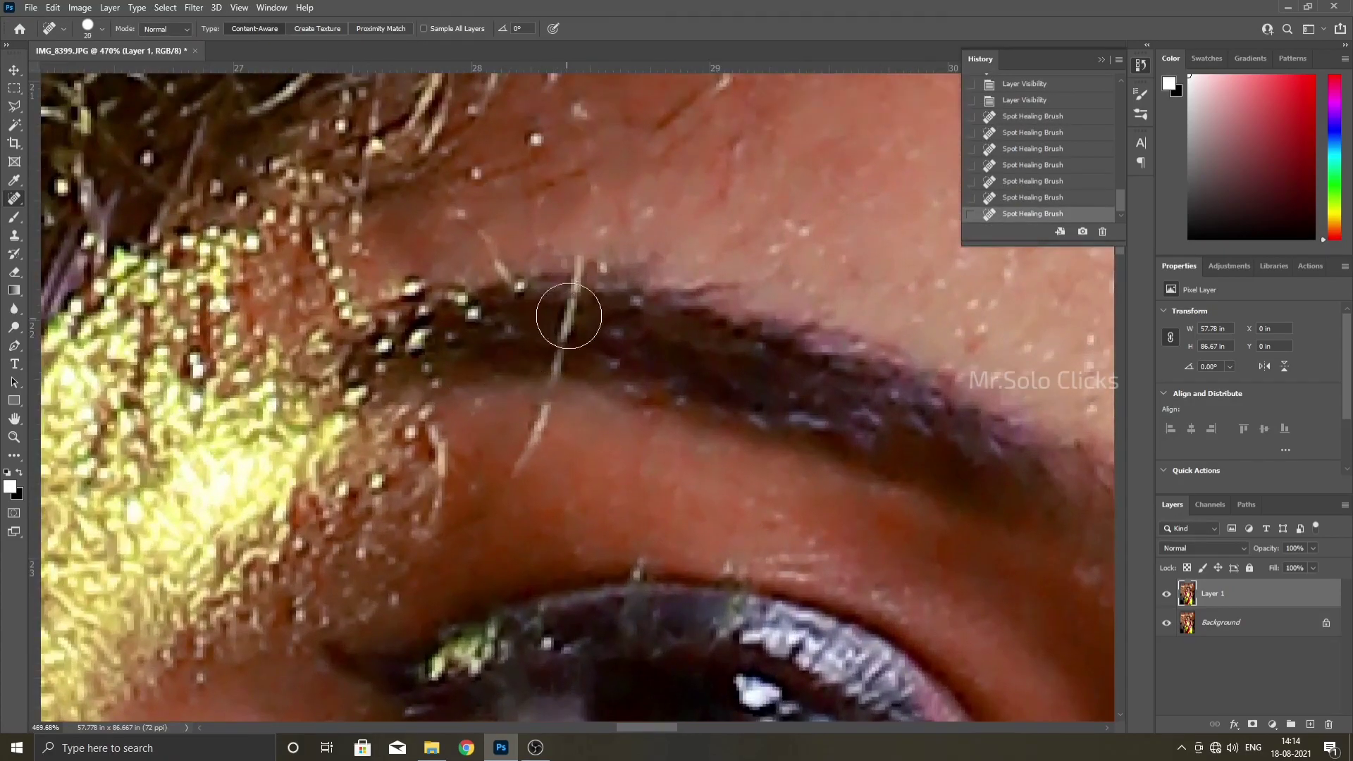
drag(572, 304, 565, 343)
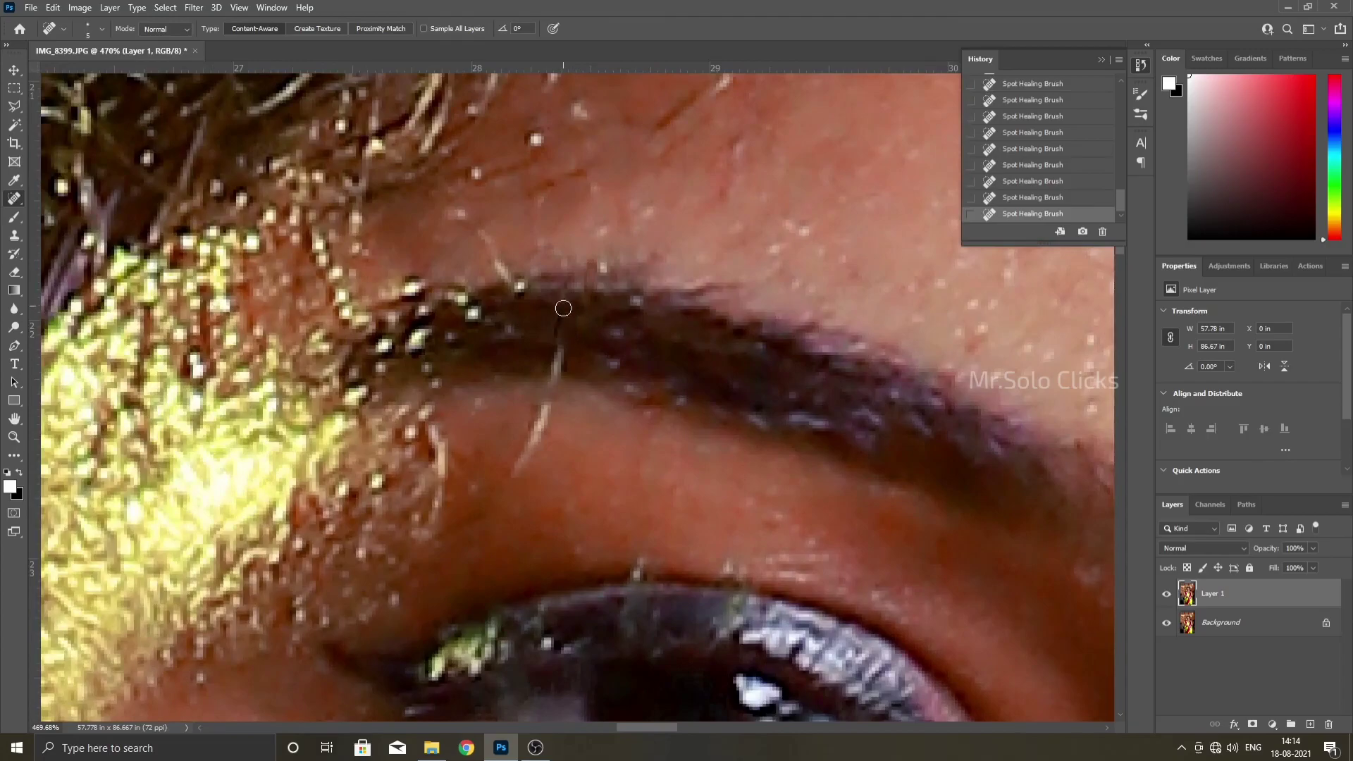
drag(537, 432, 513, 481)
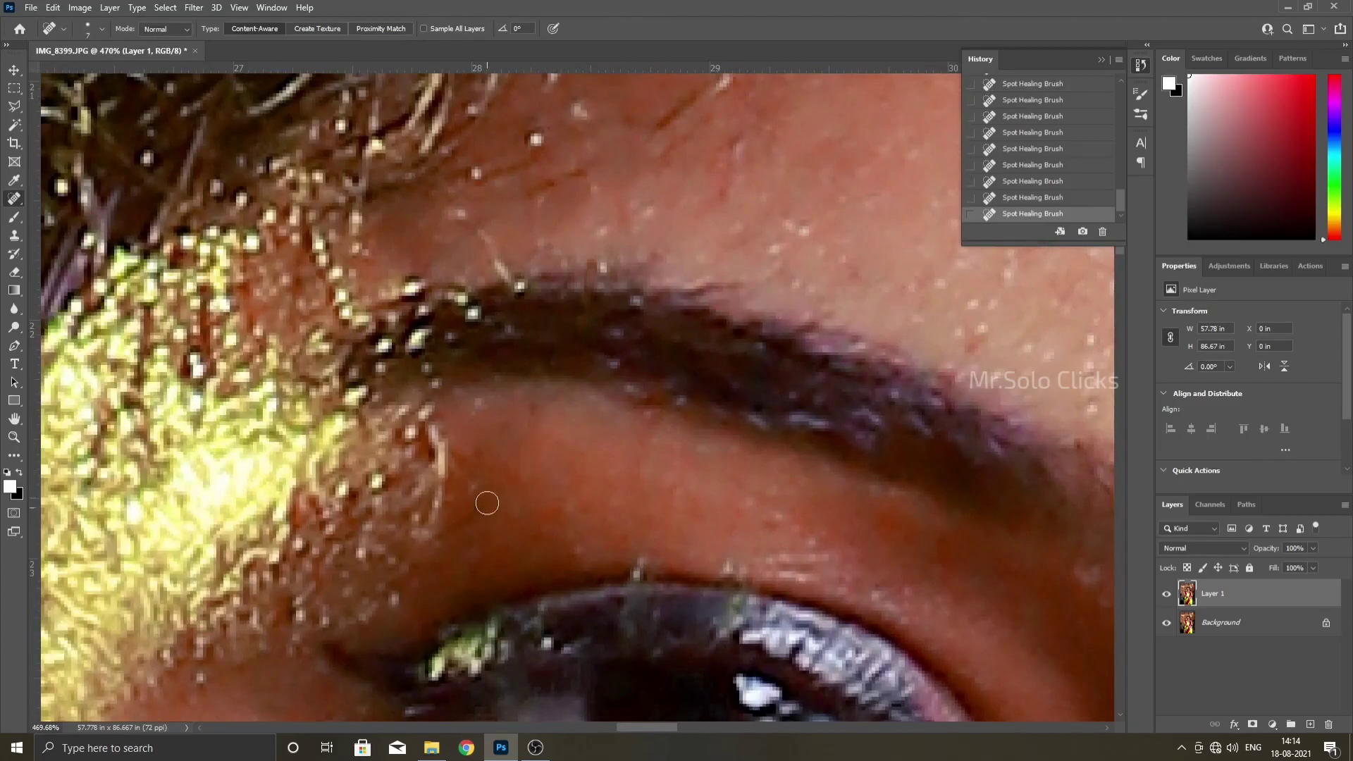
scroll(542, 415, down, 7)
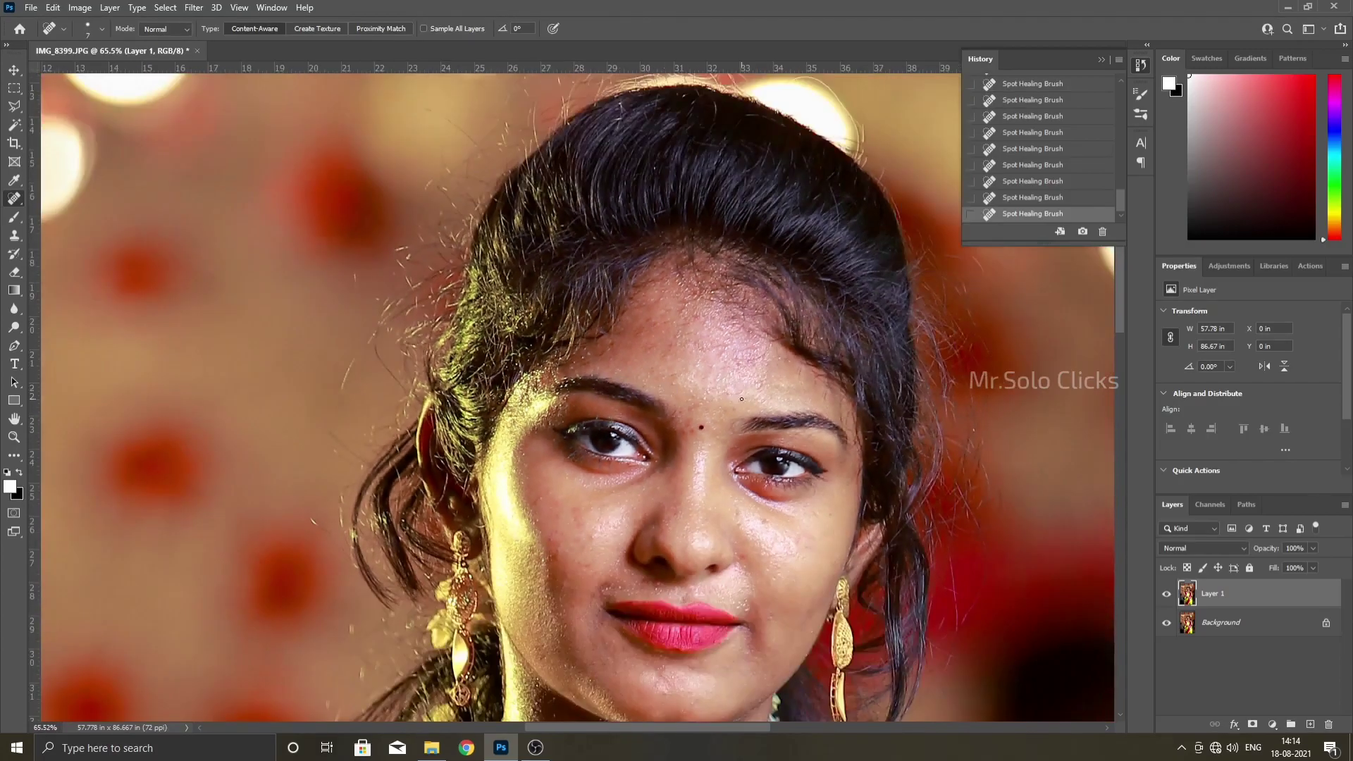
scroll(842, 444, up, 3)
scroll(842, 441, up, 3)
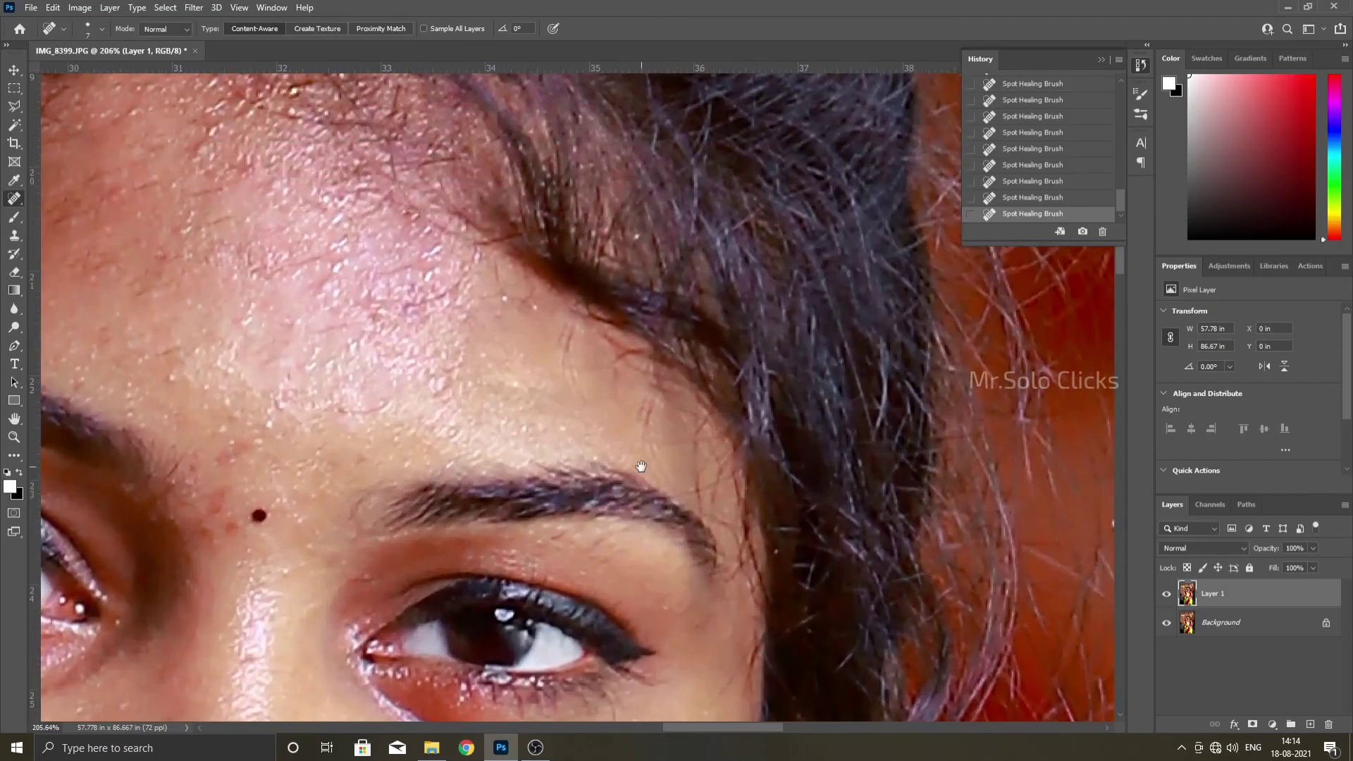
drag(566, 335, 636, 423)
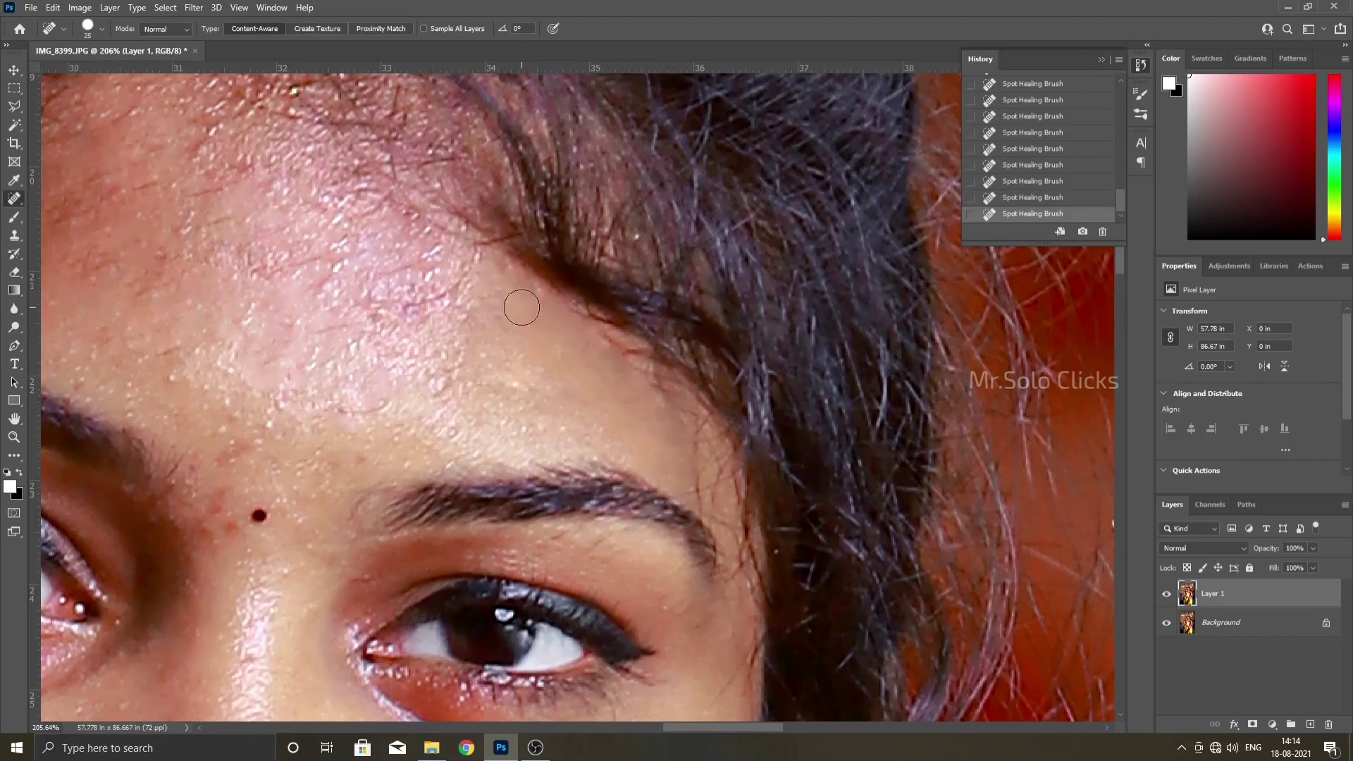
Zoom out and compare the retouched portrait before and after.
scroll(564, 352, down, 3)
scroll(644, 432, down, 3)
scroll(643, 432, down, 3)
scroll(682, 428, down, 2)
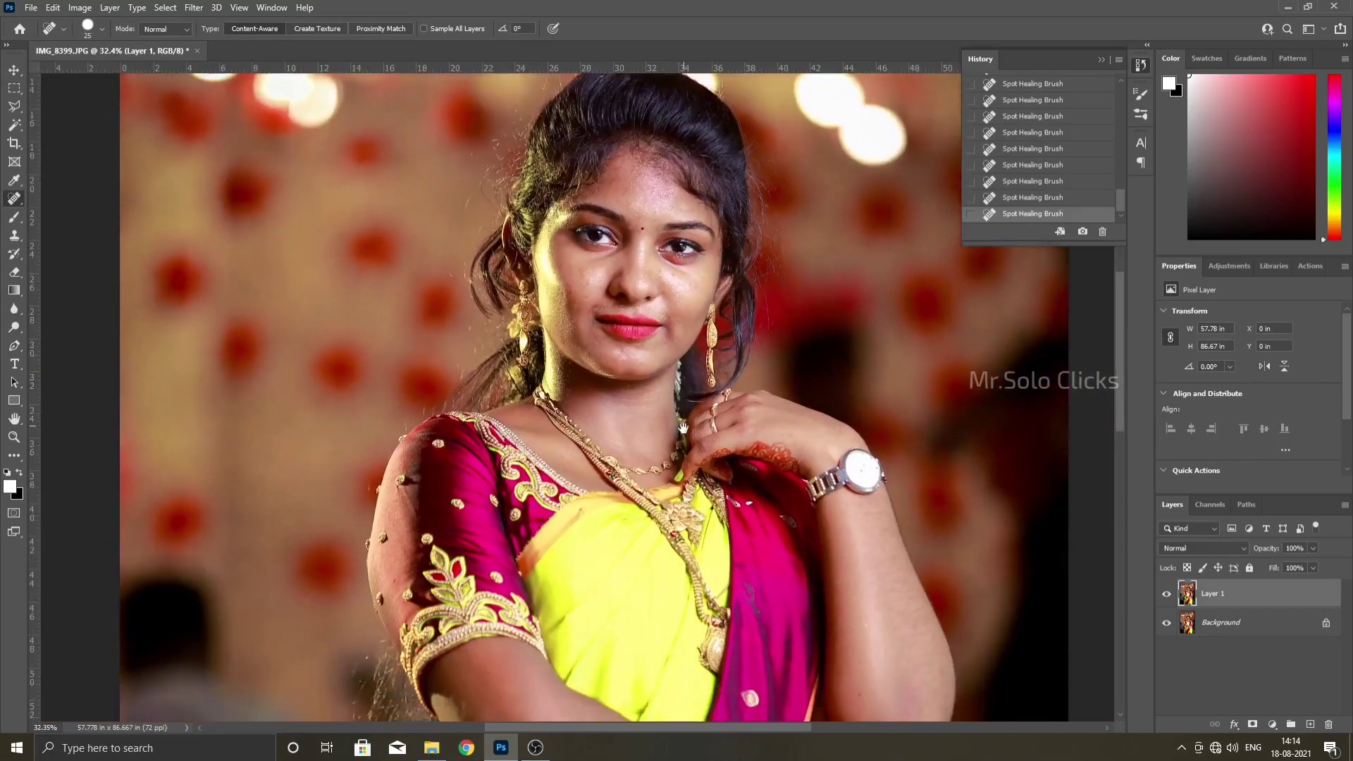
scroll(683, 428, down, 2)
scroll(683, 428, down, 2)
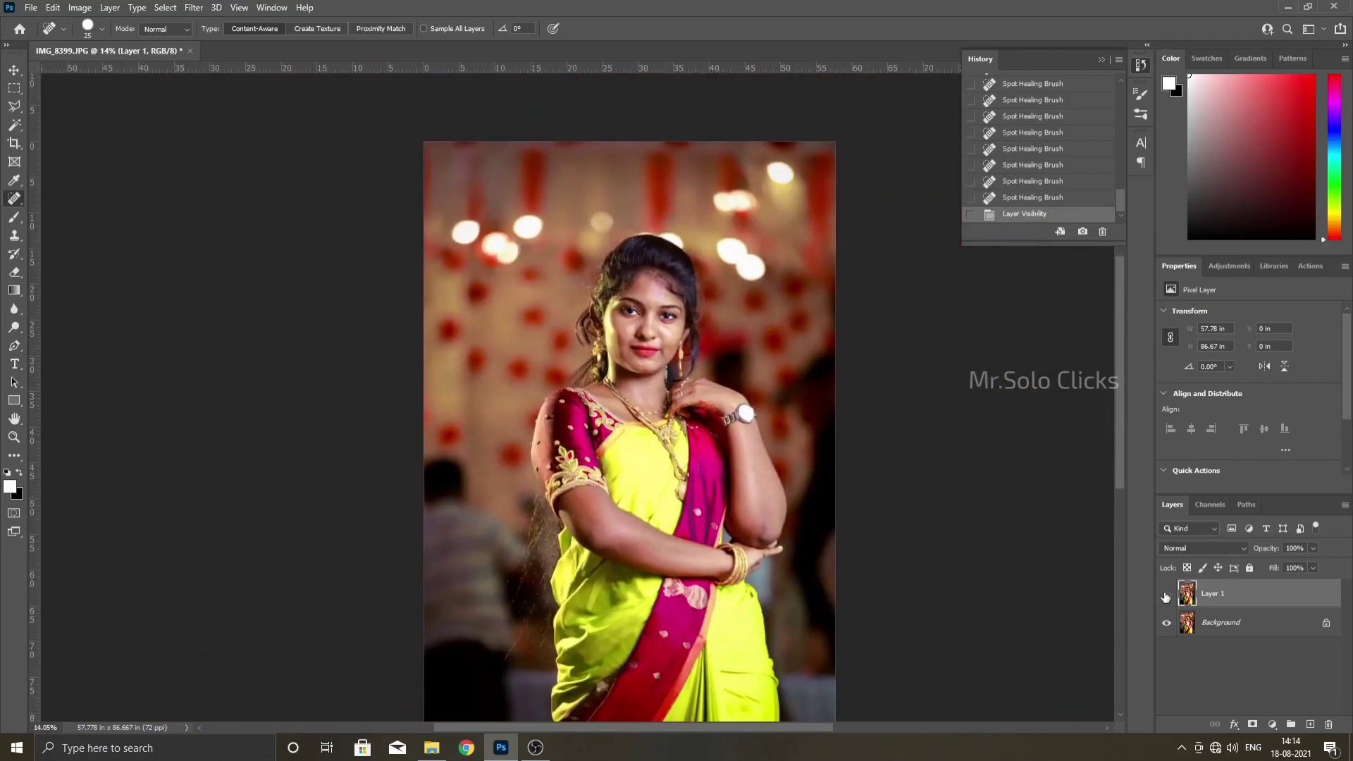
click(1166, 594)
Merge Visible into a single Background layer, then launch the Camera Raw Filter.
click(1166, 595)
click(1165, 594)
right_click(1221, 622)
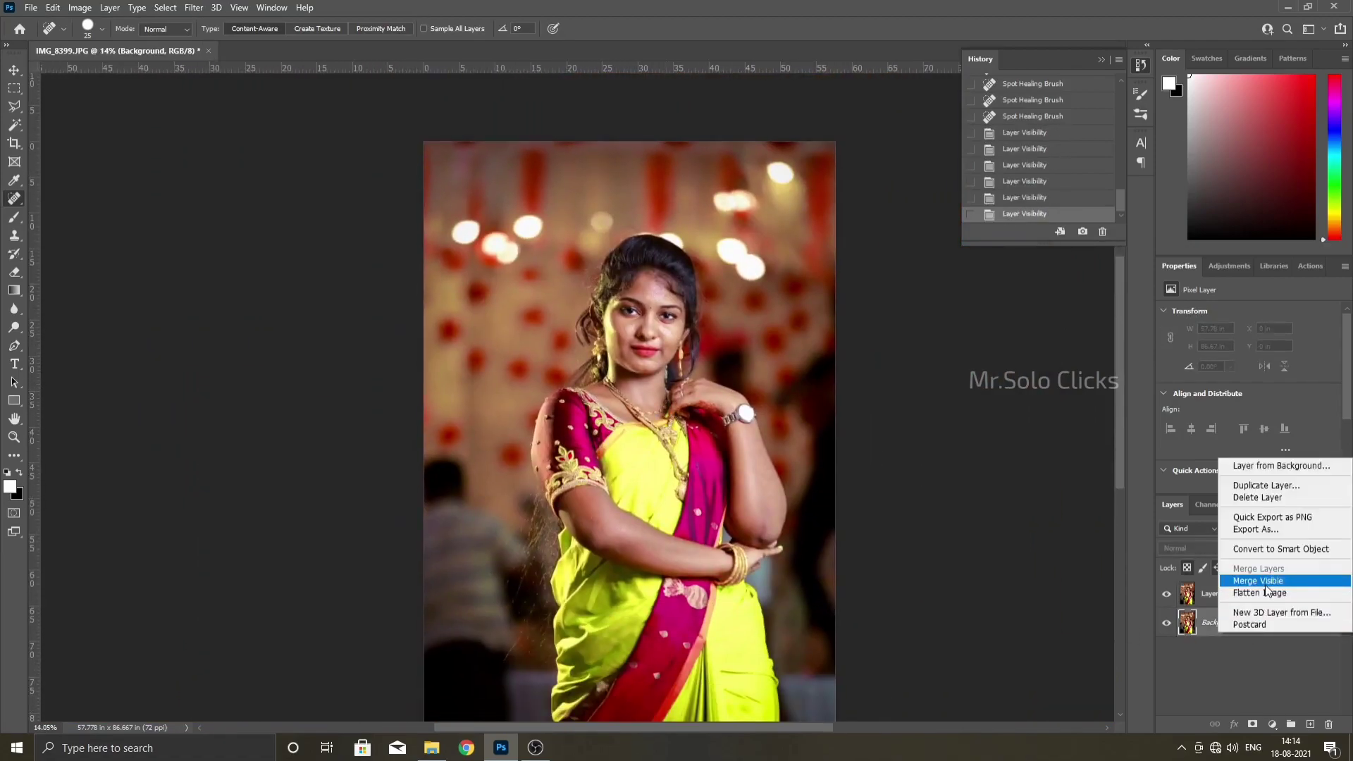
click(1265, 583)
scroll(703, 352, down, 2)
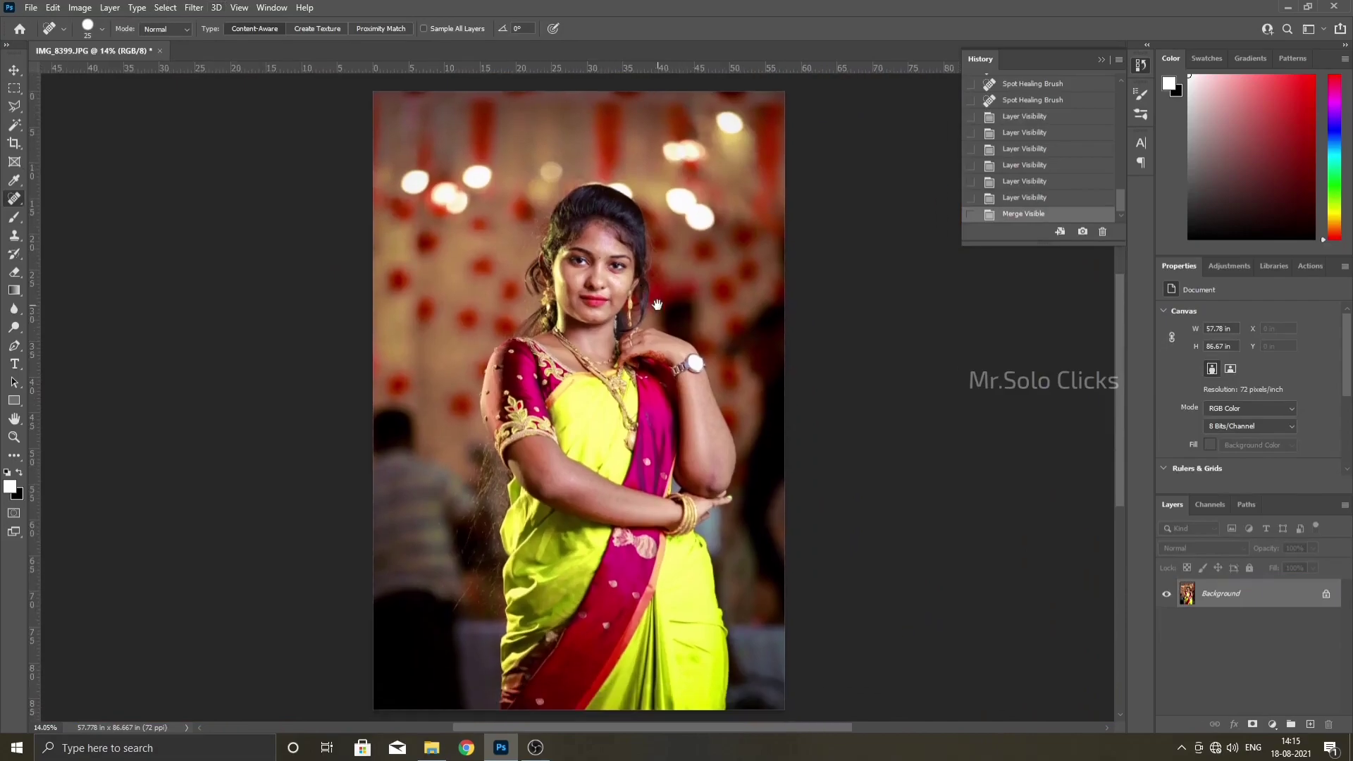
click(197, 8)
click(232, 111)
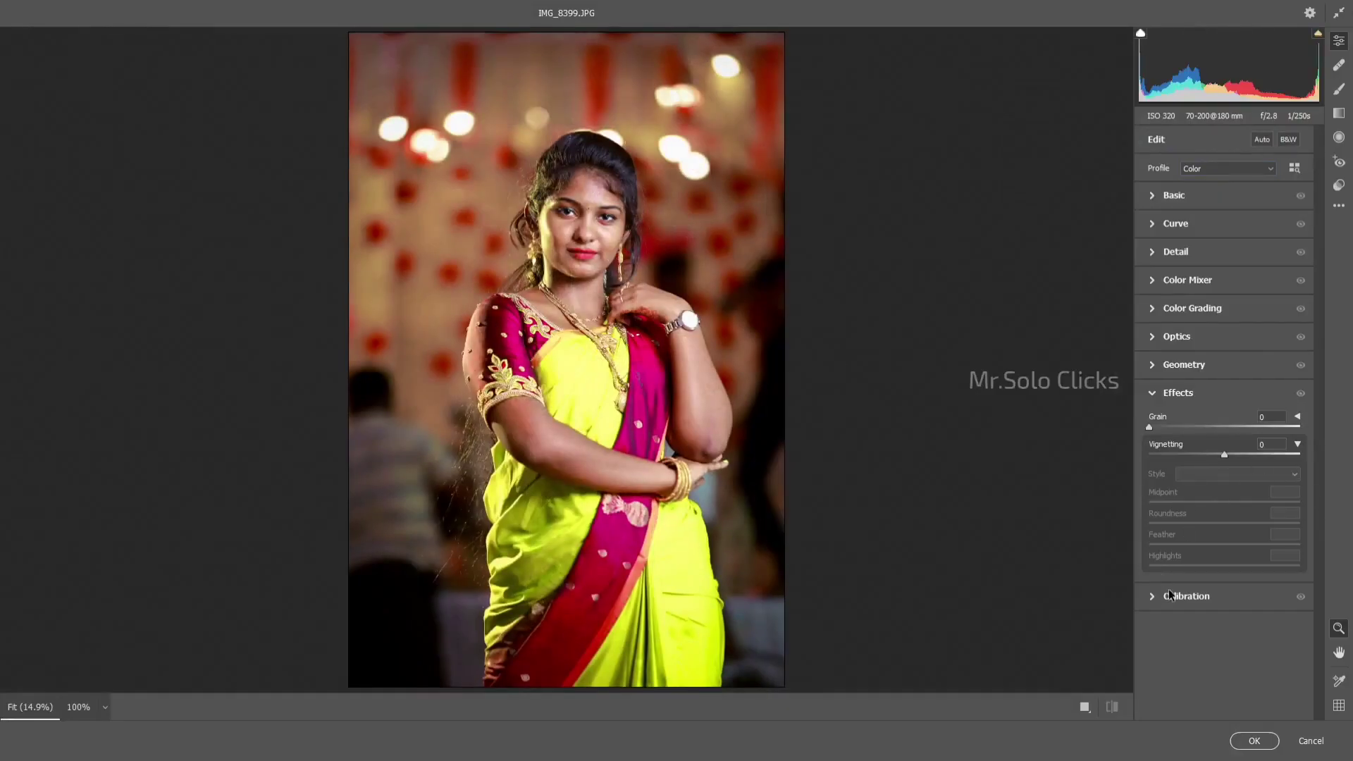
Set Calibration primary hues to Red -11, Green -22 and Blue +15.
click(1170, 596)
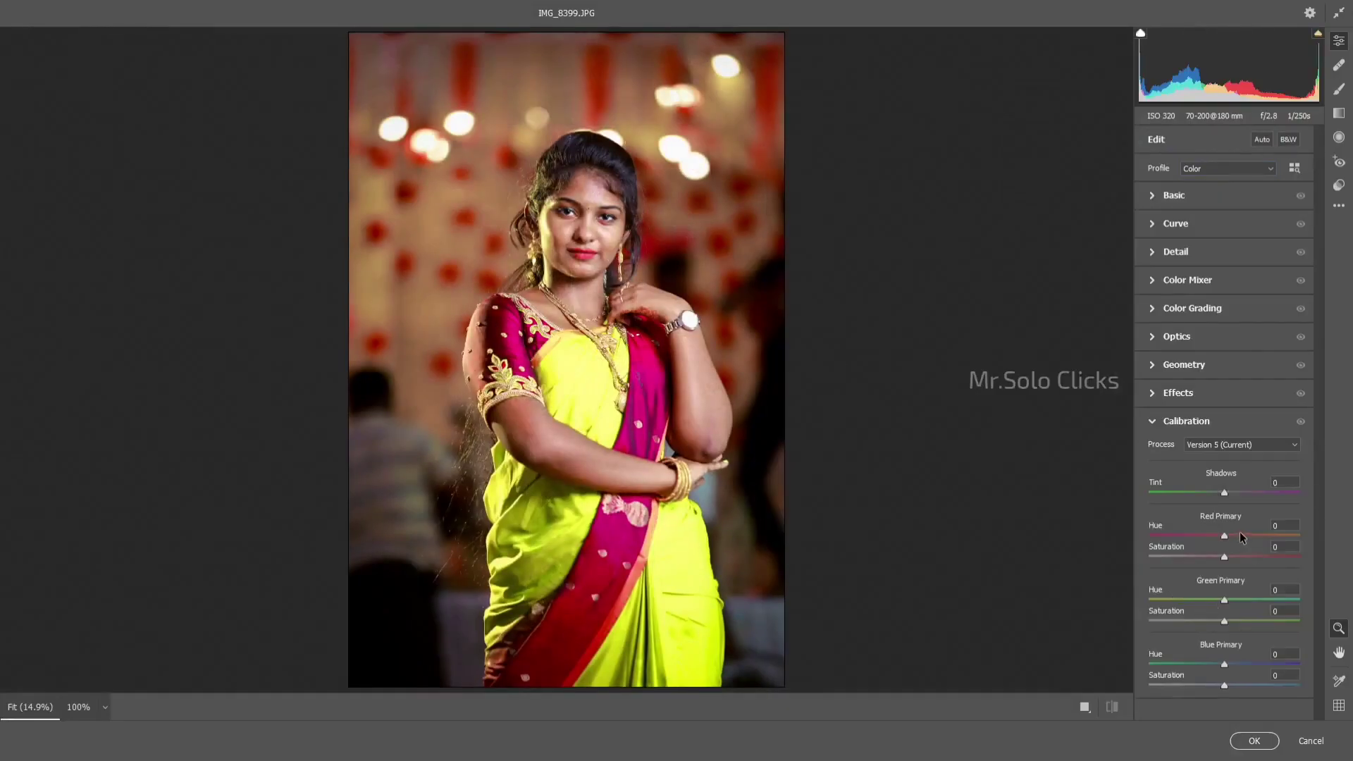
drag(1222, 539, 1215, 536)
mouse_move(1225, 664)
mouse_down()
mouse_move(1240, 662)
mouse_move(1233, 621)
mouse_up()
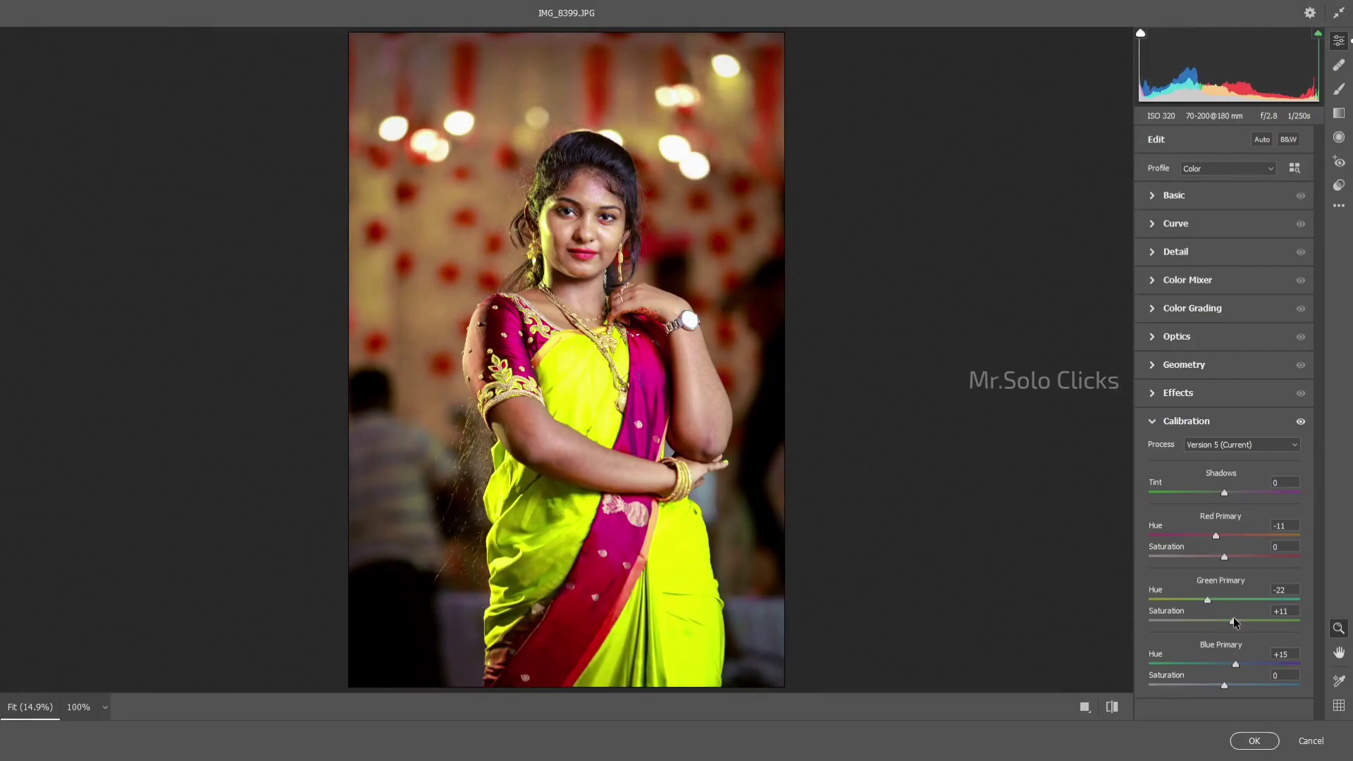
Shape a three-point tone curve that gently lifts the midtones.
click(1182, 225)
drag(1224, 343, 1224, 334)
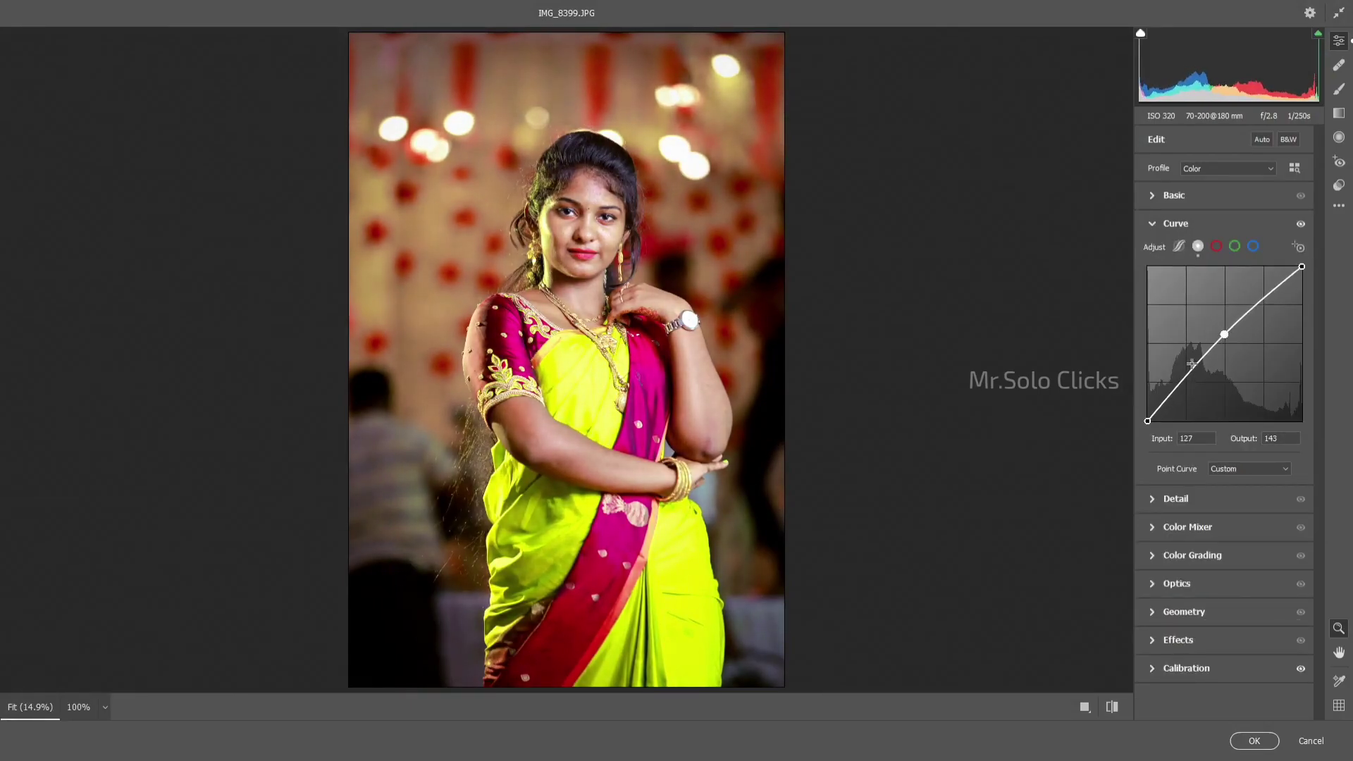
click(1188, 377)
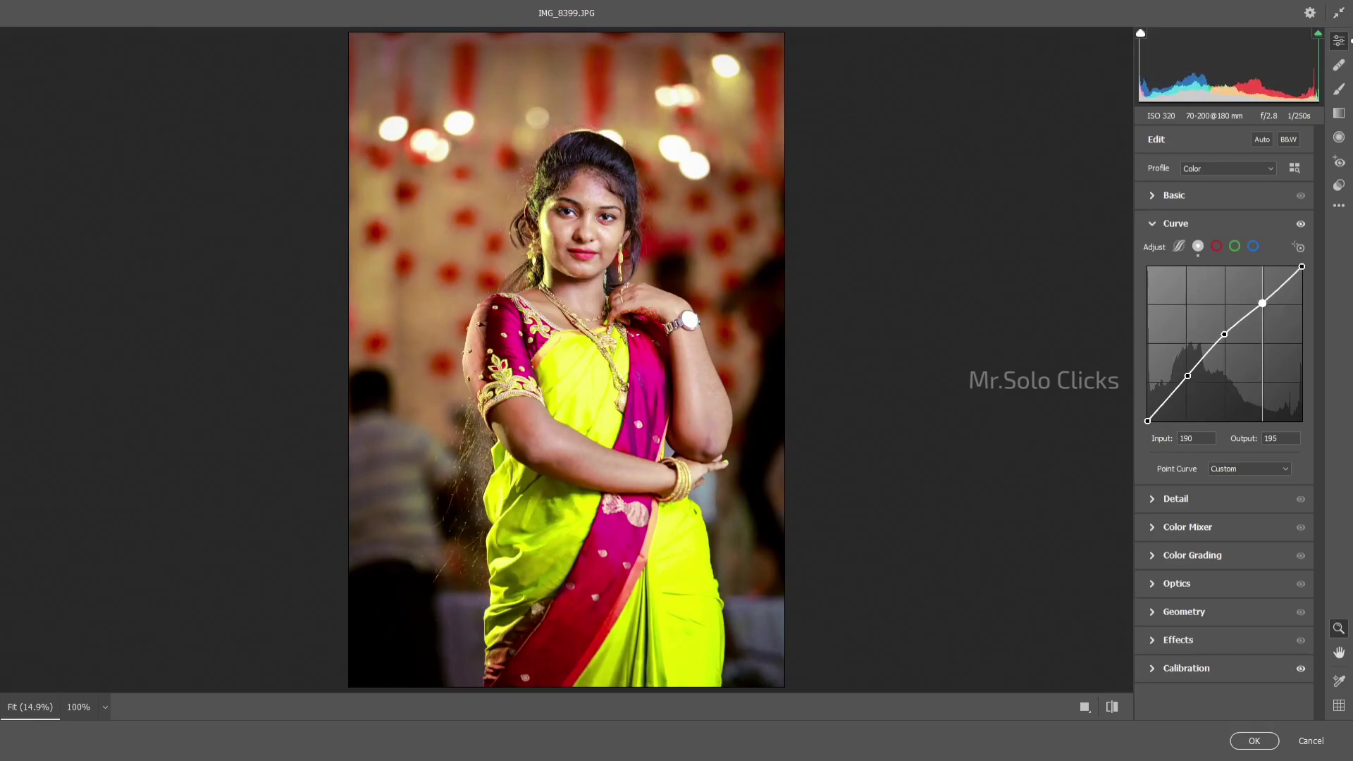
drag(1224, 333, 1225, 337)
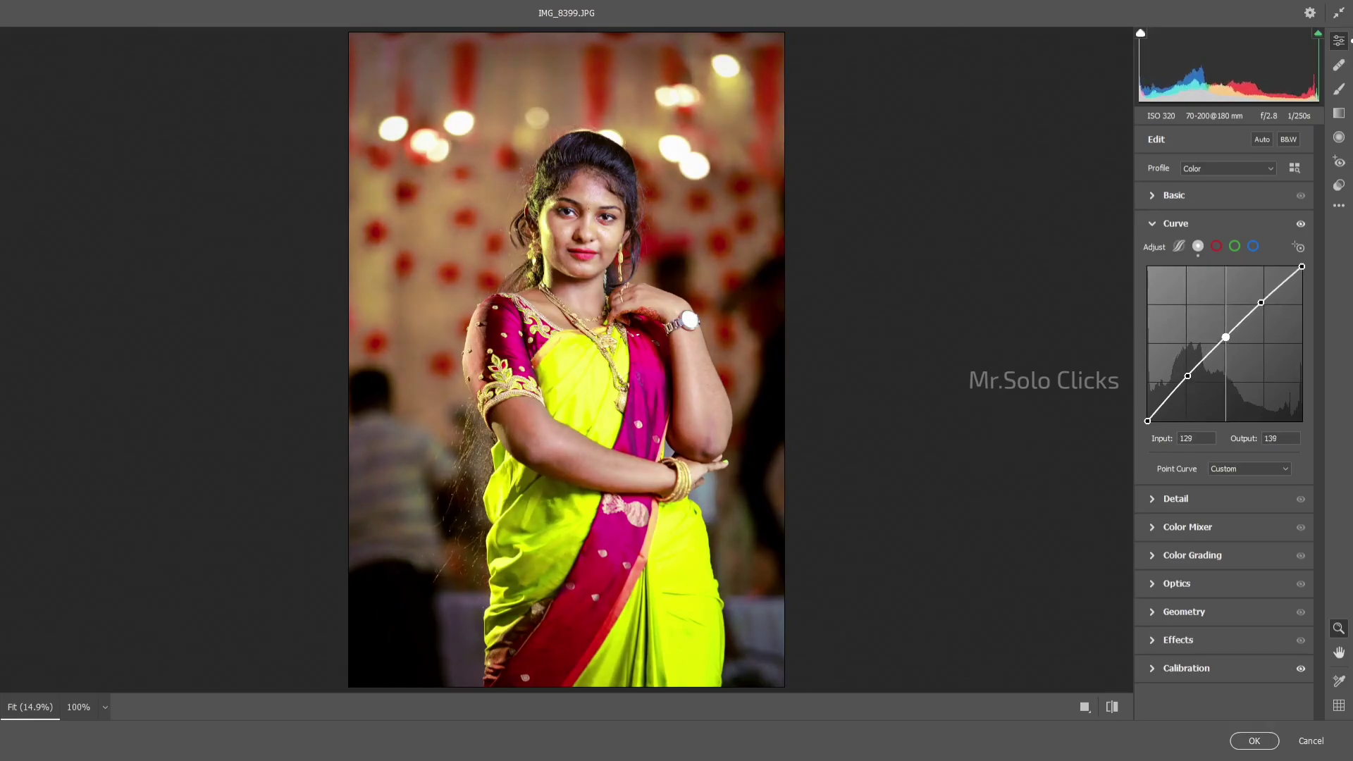
key(alt)
alt+click(645, 245)
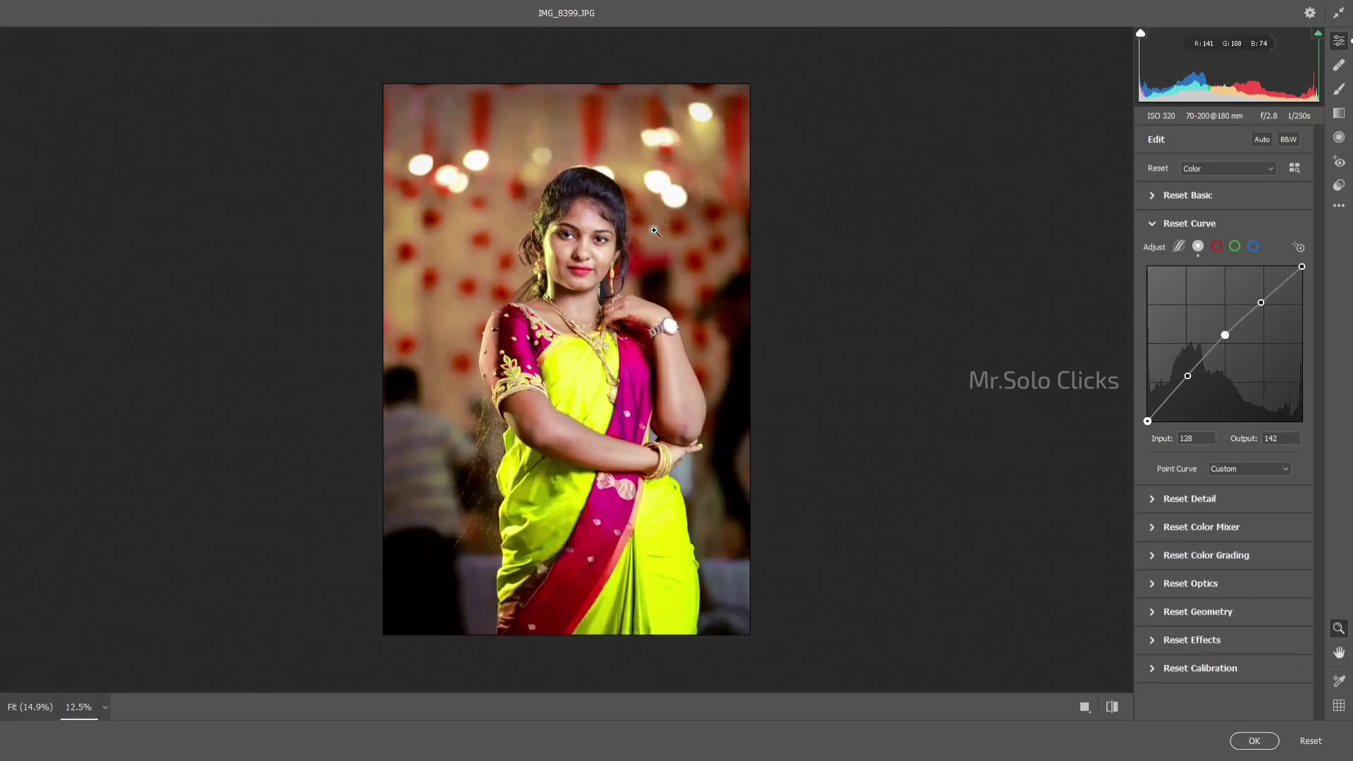
In Basic, set Blacks -13, Contrast +7, Whites +9 and Vibrance +21.
click(1173, 195)
drag(1223, 417, 1214, 418)
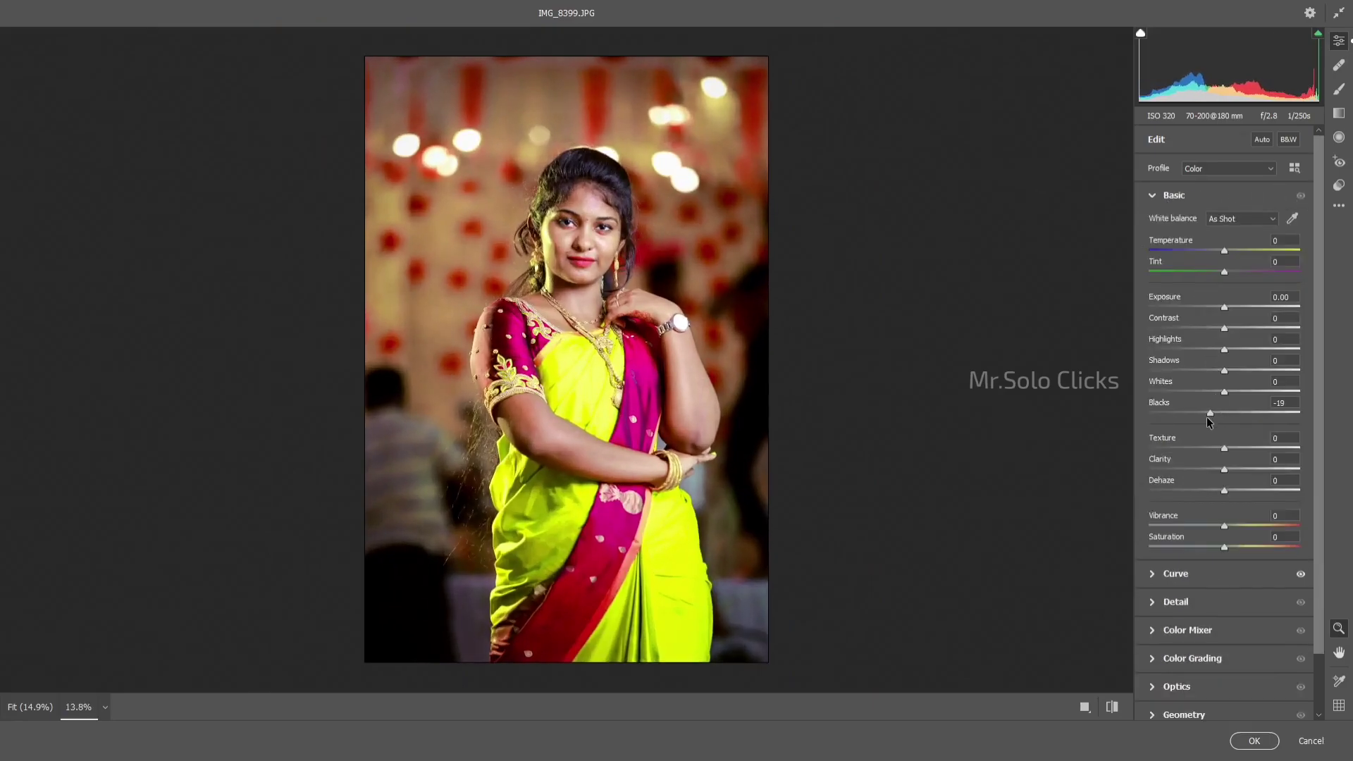
drag(1224, 329, 1229, 329)
mouse_move(1224, 392)
mouse_down()
mouse_move(1240, 349)
mouse_move(1229, 369)
mouse_up()
mouse_move(1224, 526)
mouse_down()
mouse_move(1240, 526)
mouse_move(1222, 553)
mouse_up()
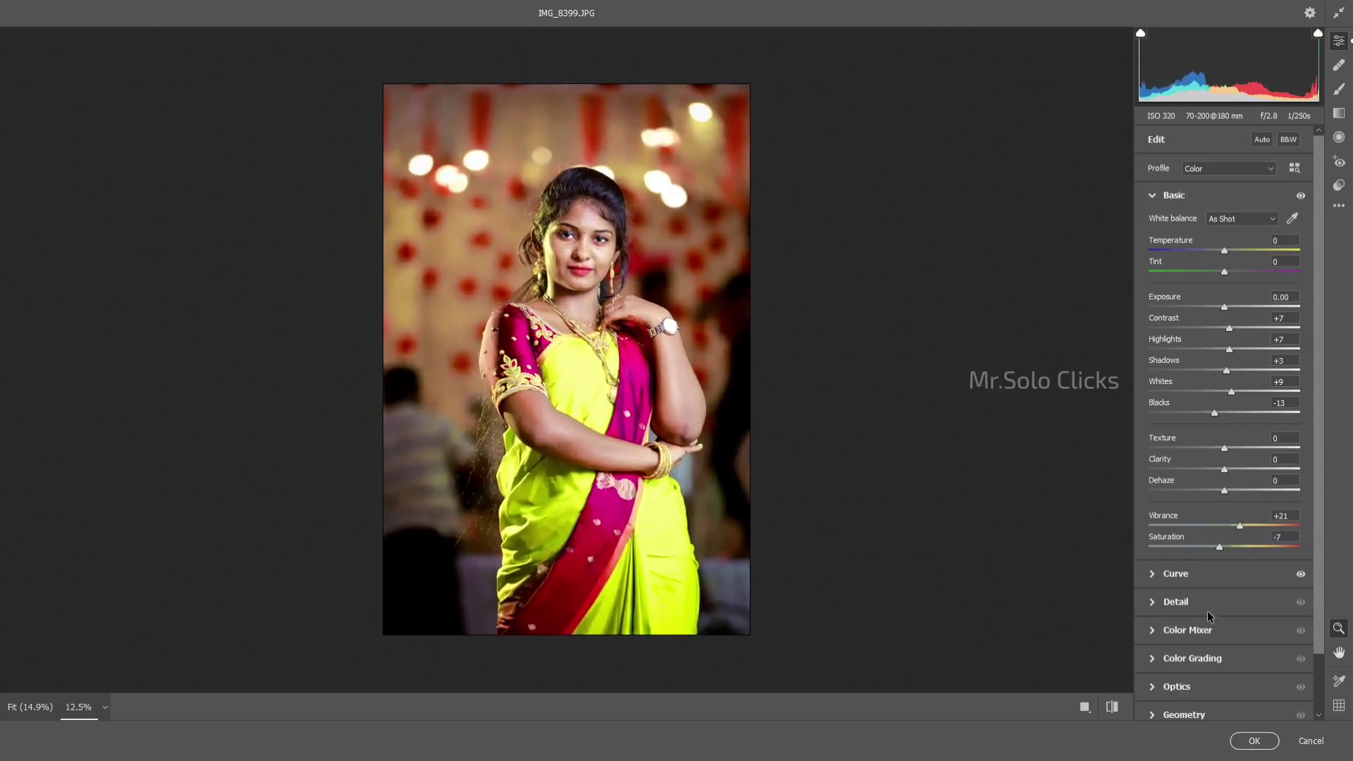
Boost saturation of Reds +12, Oranges +14, Yellows +33, Greens +30, then compare before/after.
click(1191, 630)
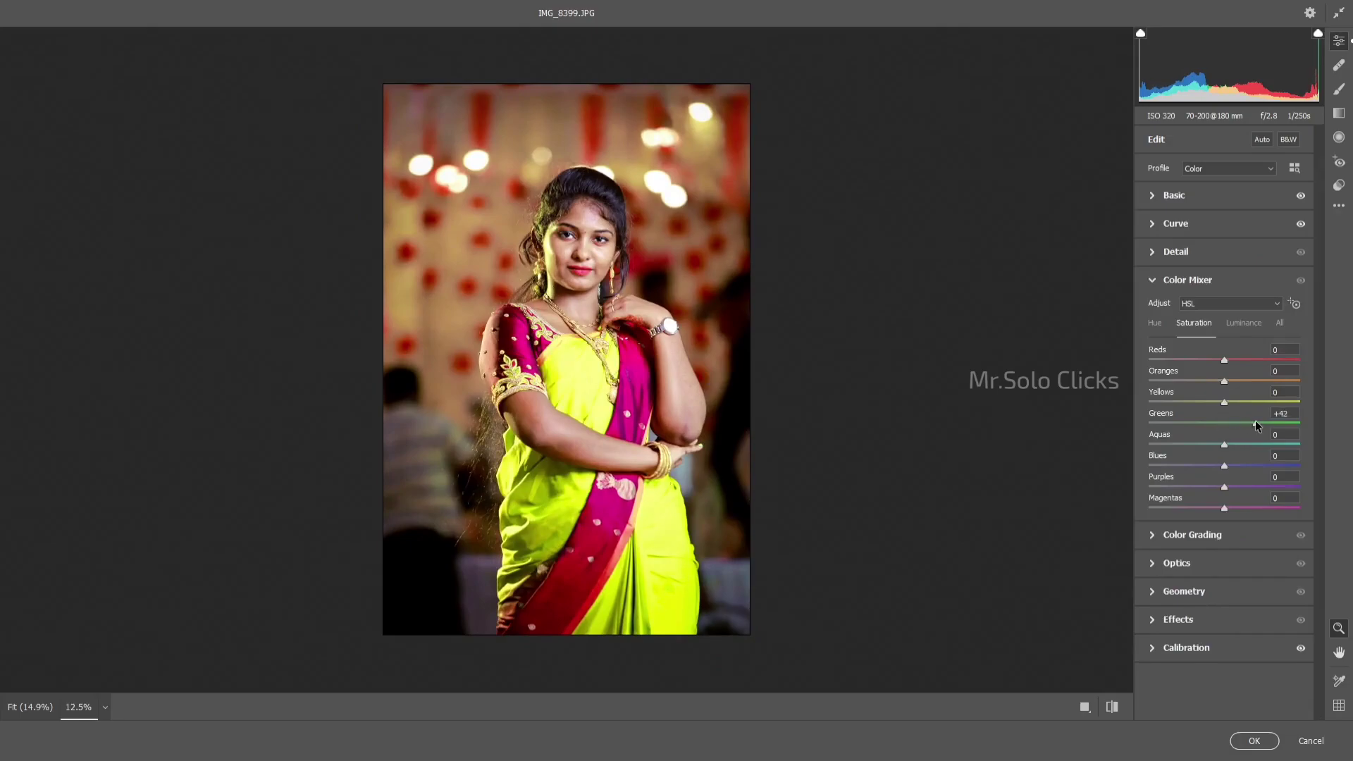
mouse_move(1228, 402)
mouse_down()
mouse_move(1251, 402)
mouse_move(1229, 385)
mouse_up()
click(1244, 323)
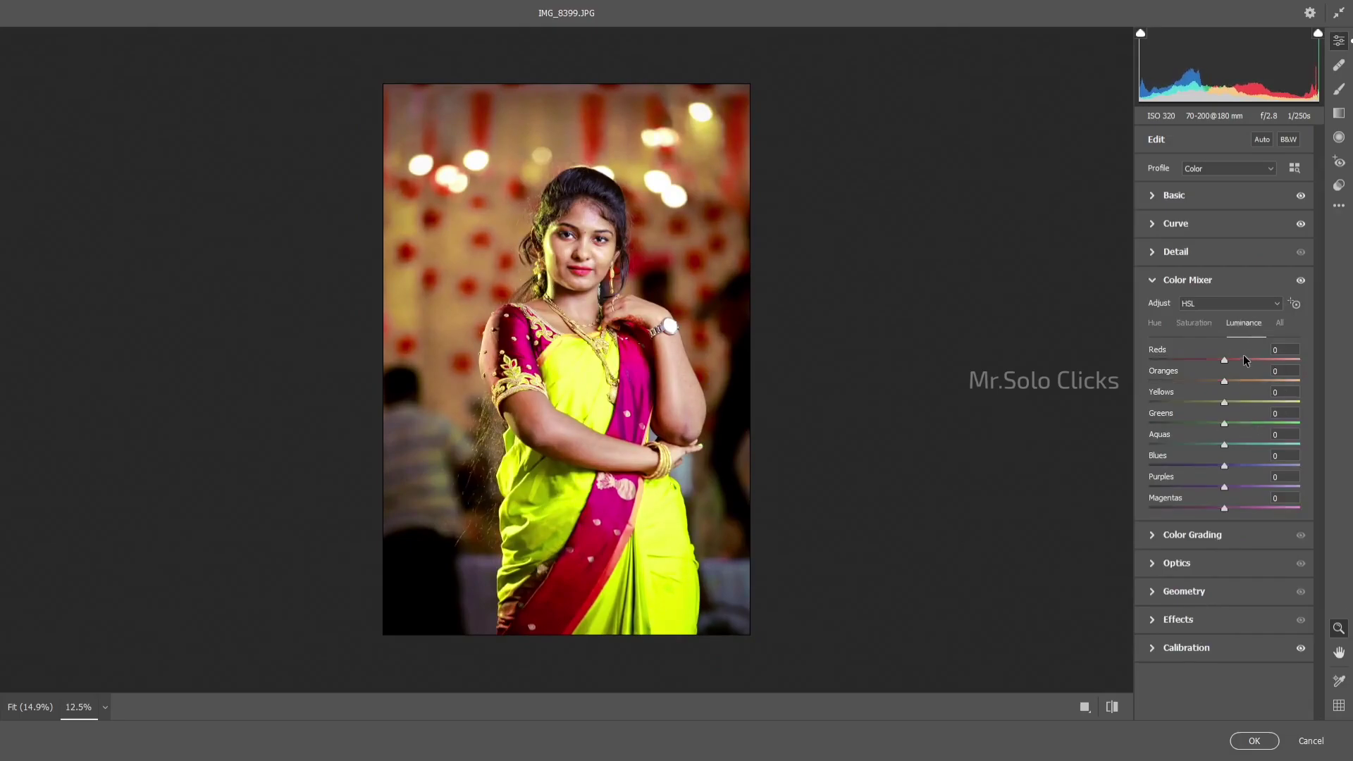
drag(1224, 361, 1228, 360)
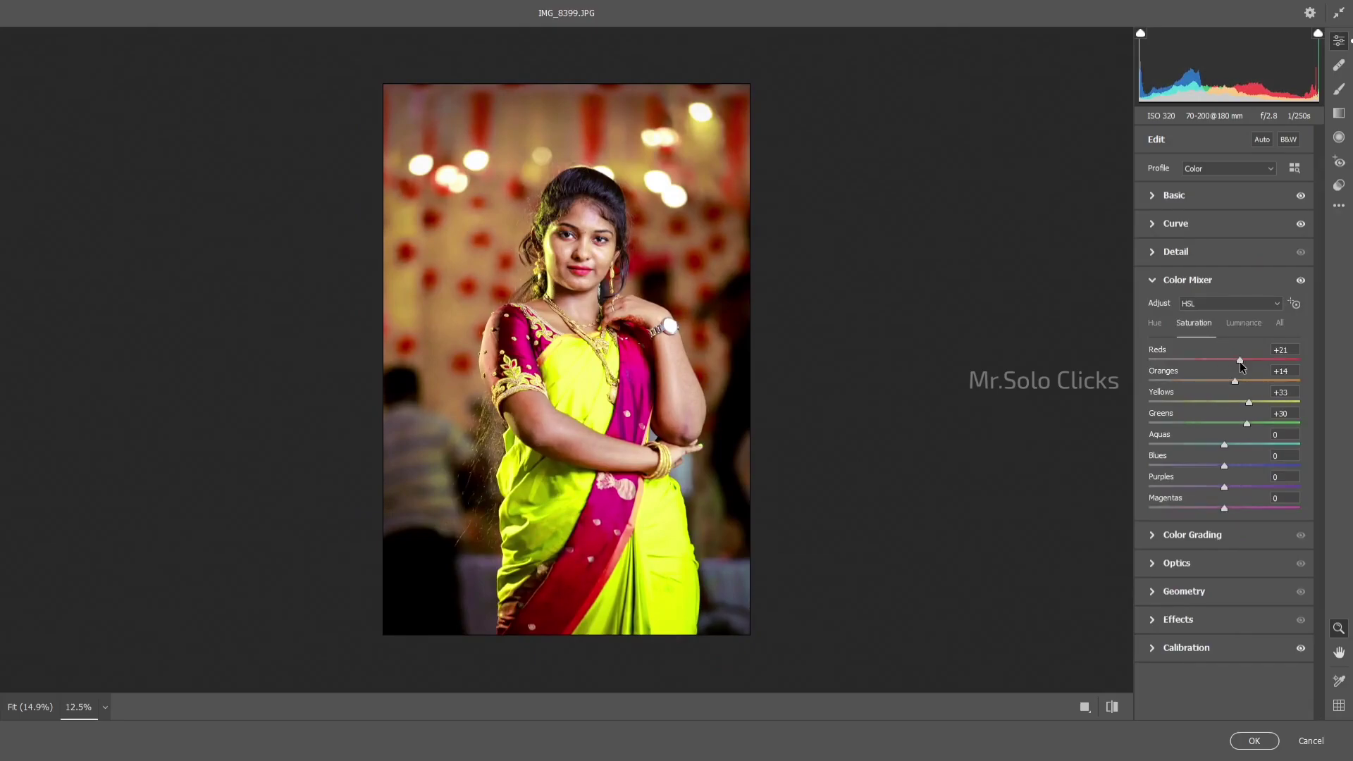
click(1085, 707)
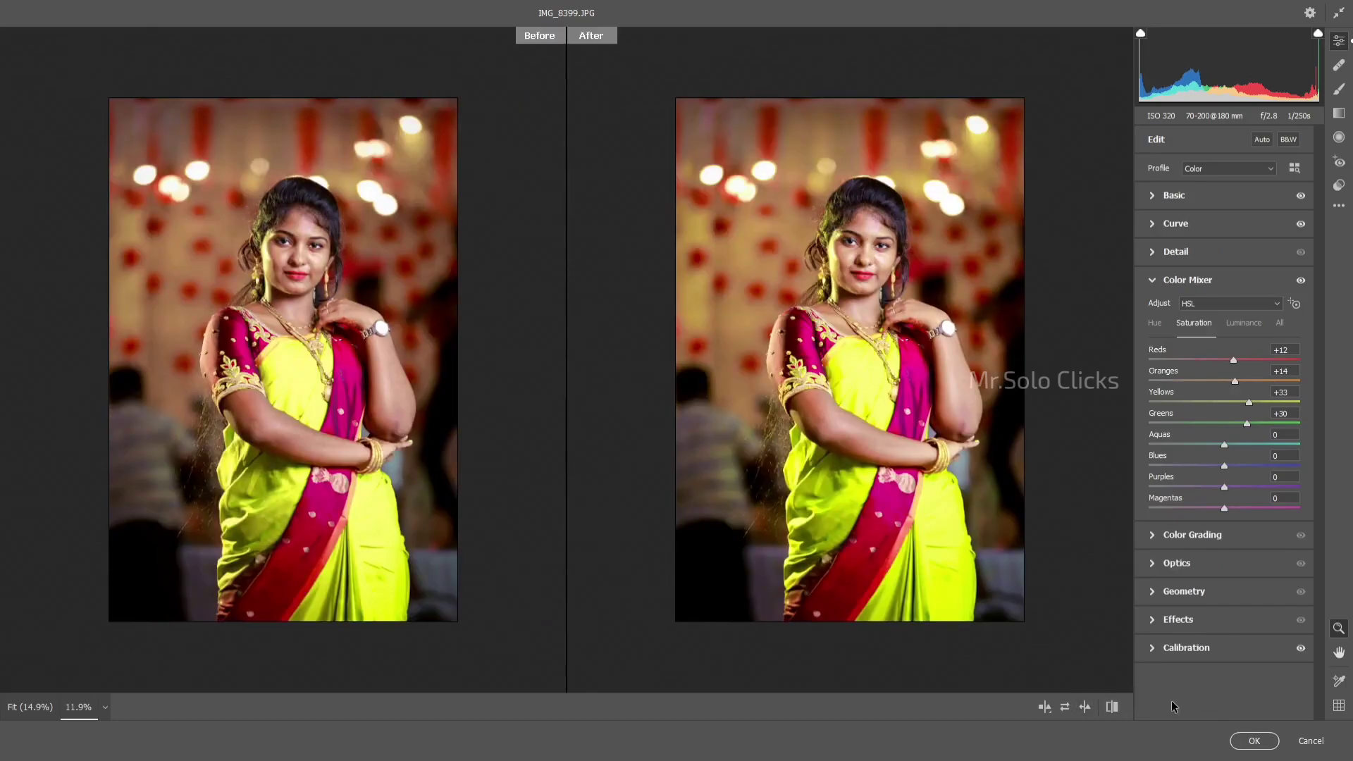
Save the current grade as a new user preset and apply the Camera Raw edits.
click(1339, 185)
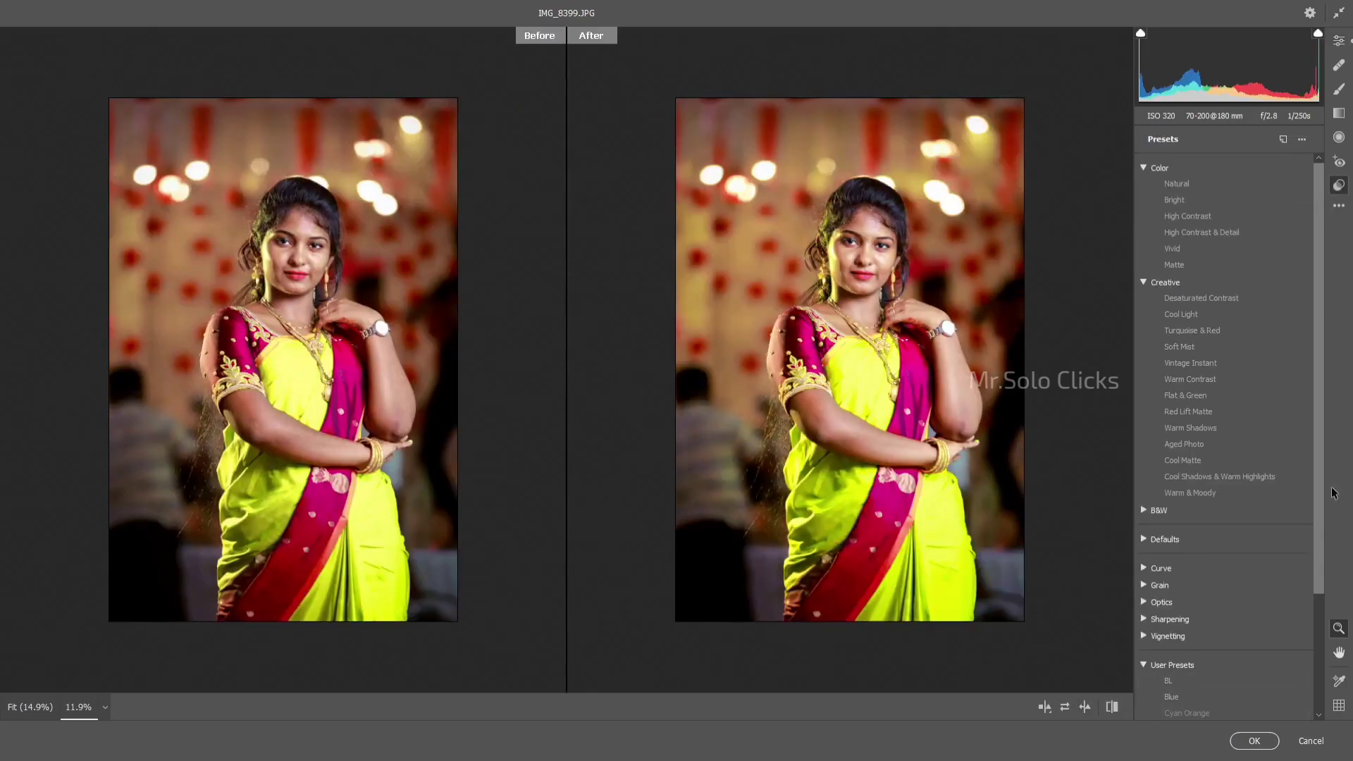
click(1339, 206)
click(1258, 298)
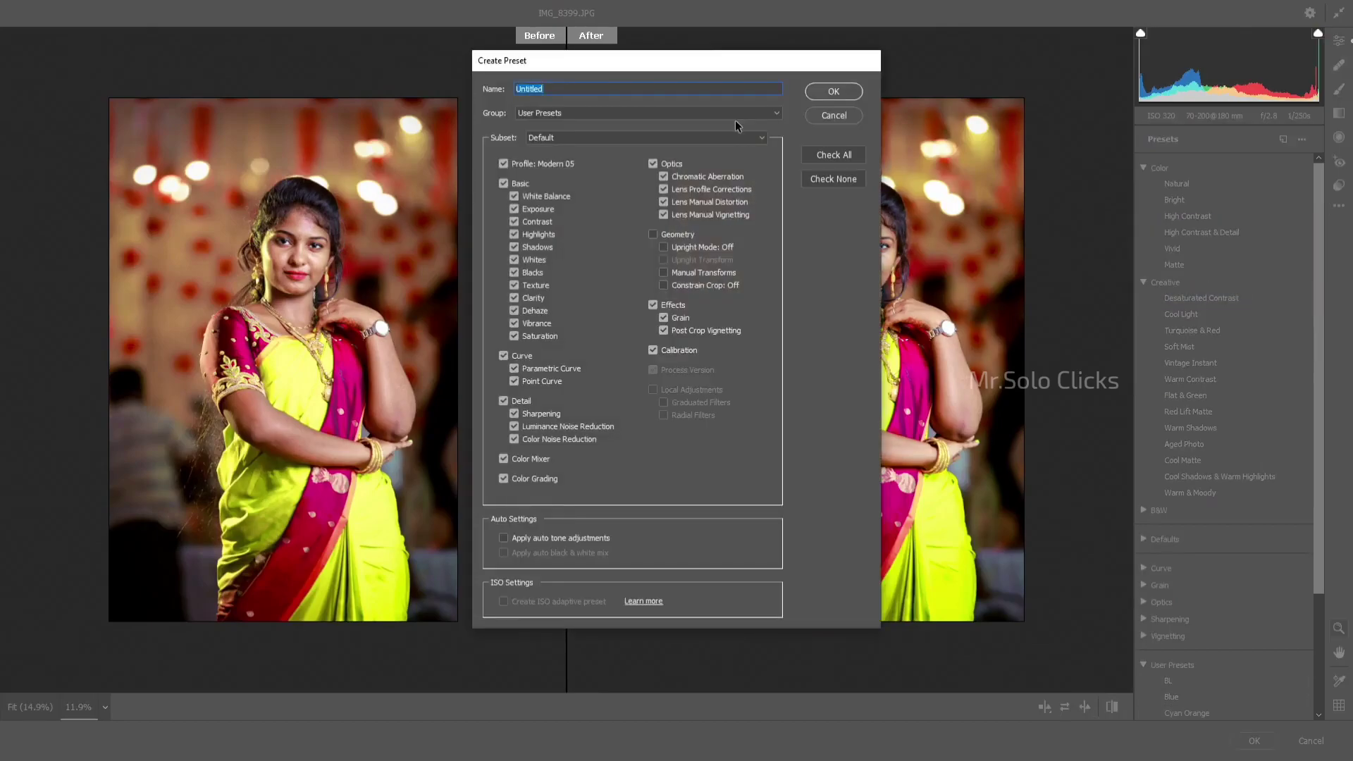
text(Jesurathi 1)
key(Return)
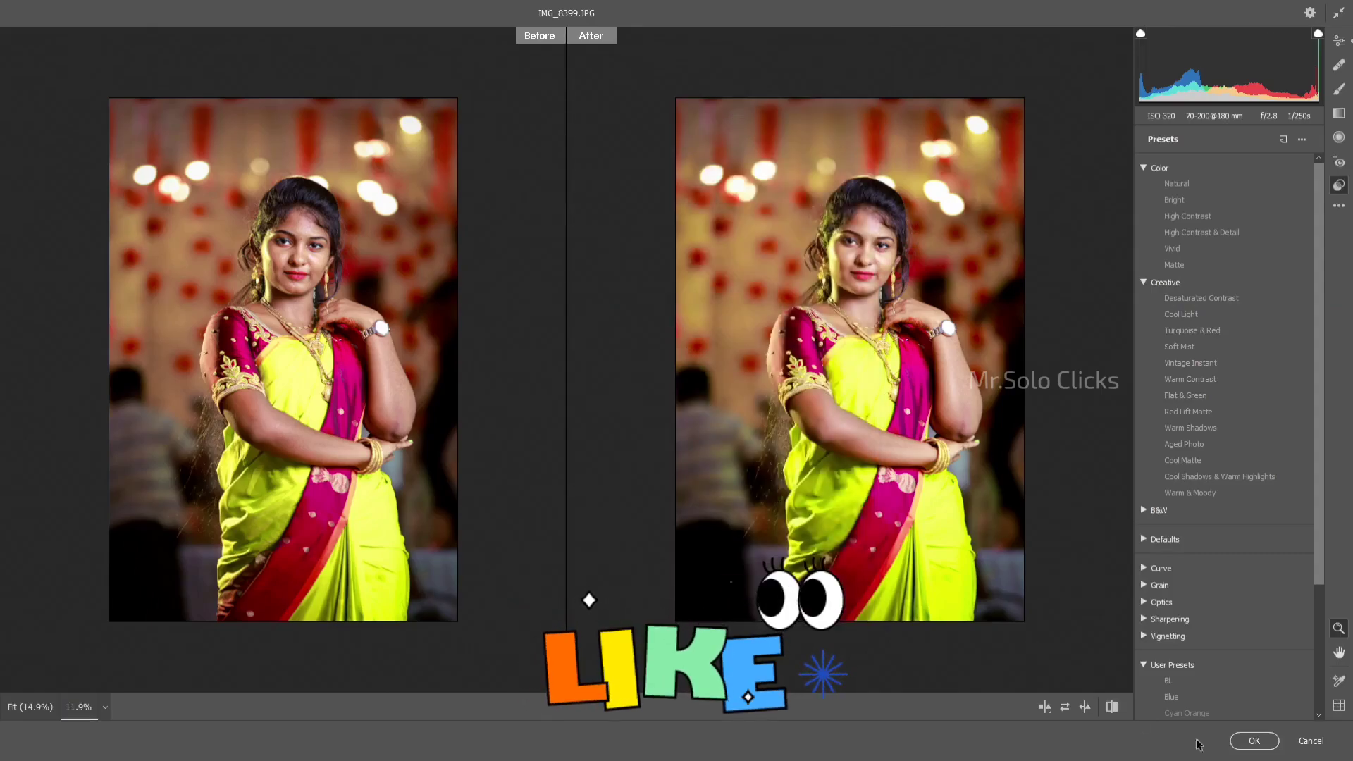
key(Return)
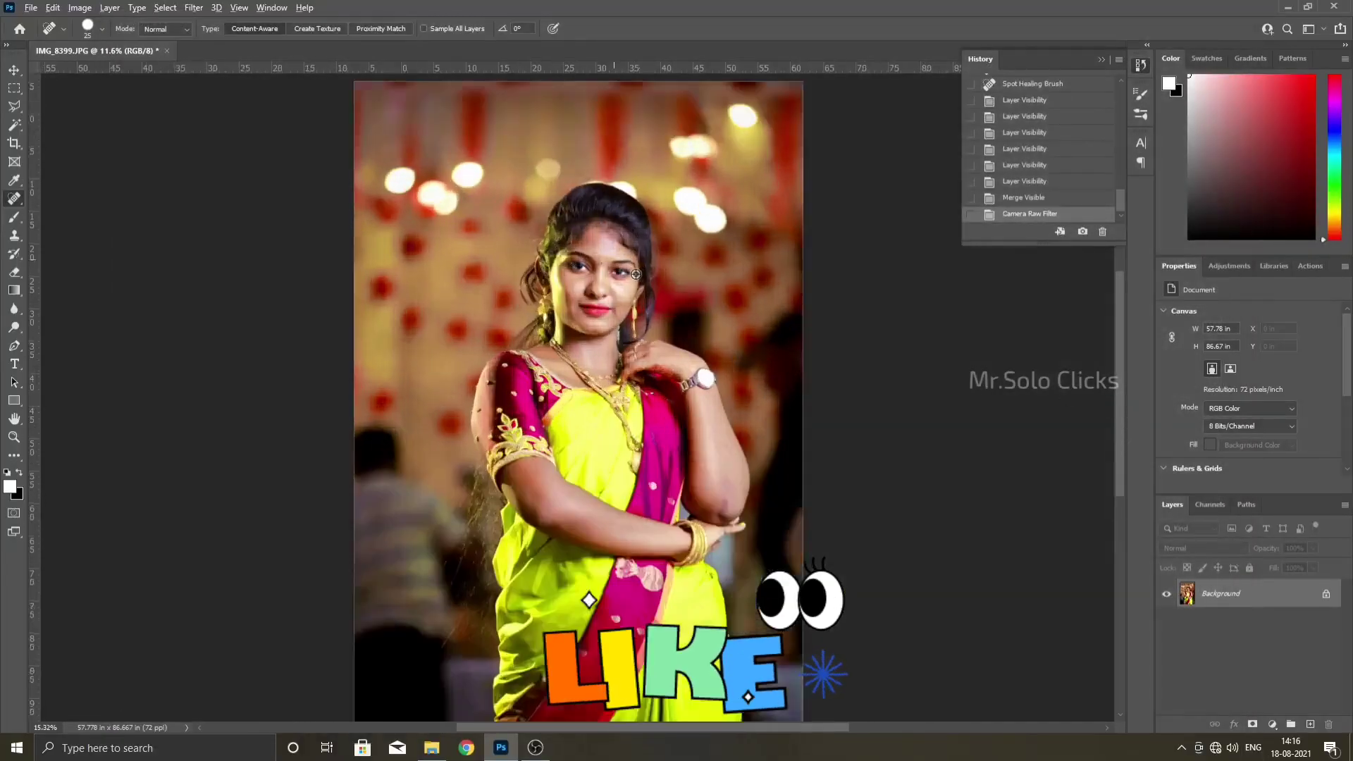
Run the Sharpen Portraits action to add a 30% high-pass Overlay layer.
scroll(483, 248, up, 5)
scroll(483, 248, down, 3)
scroll(483, 248, down, 1)
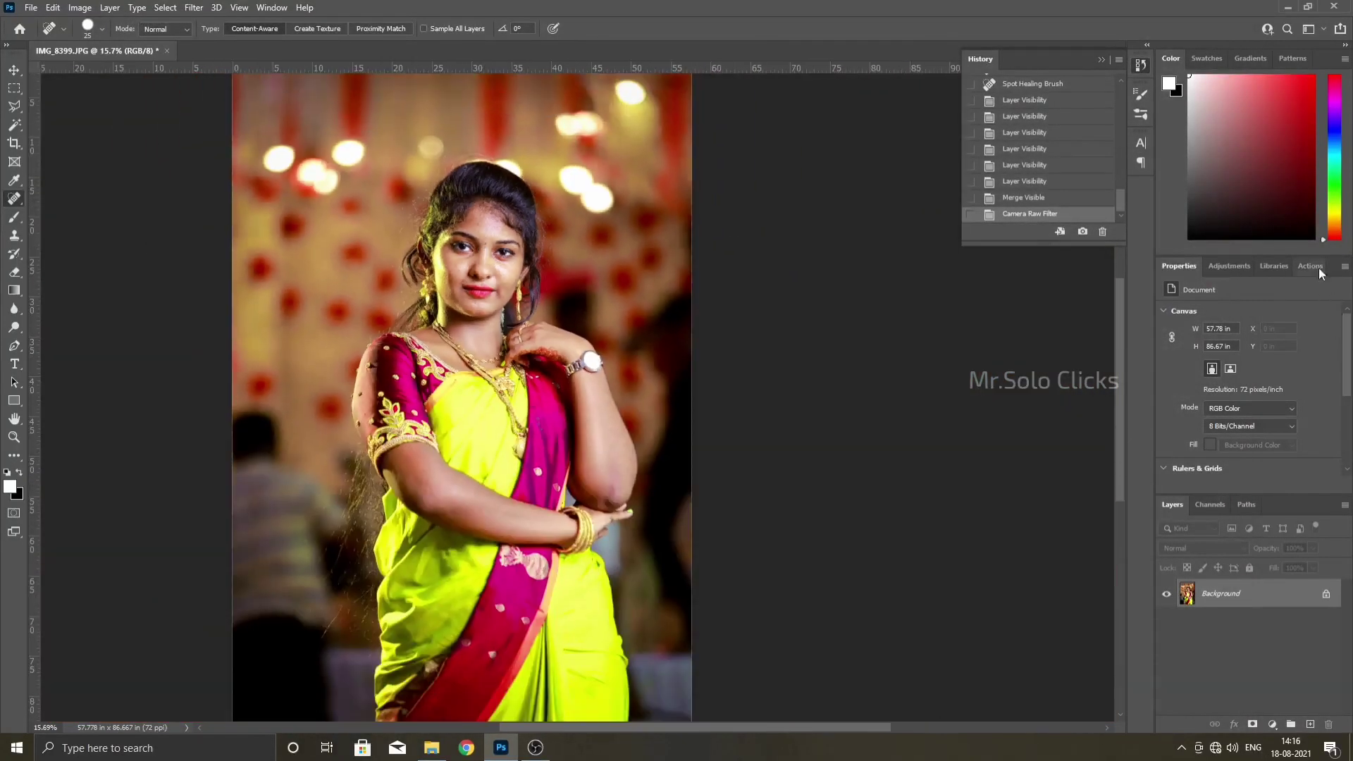
click(1310, 265)
click(1191, 421)
scroll(848, 420, up, 3)
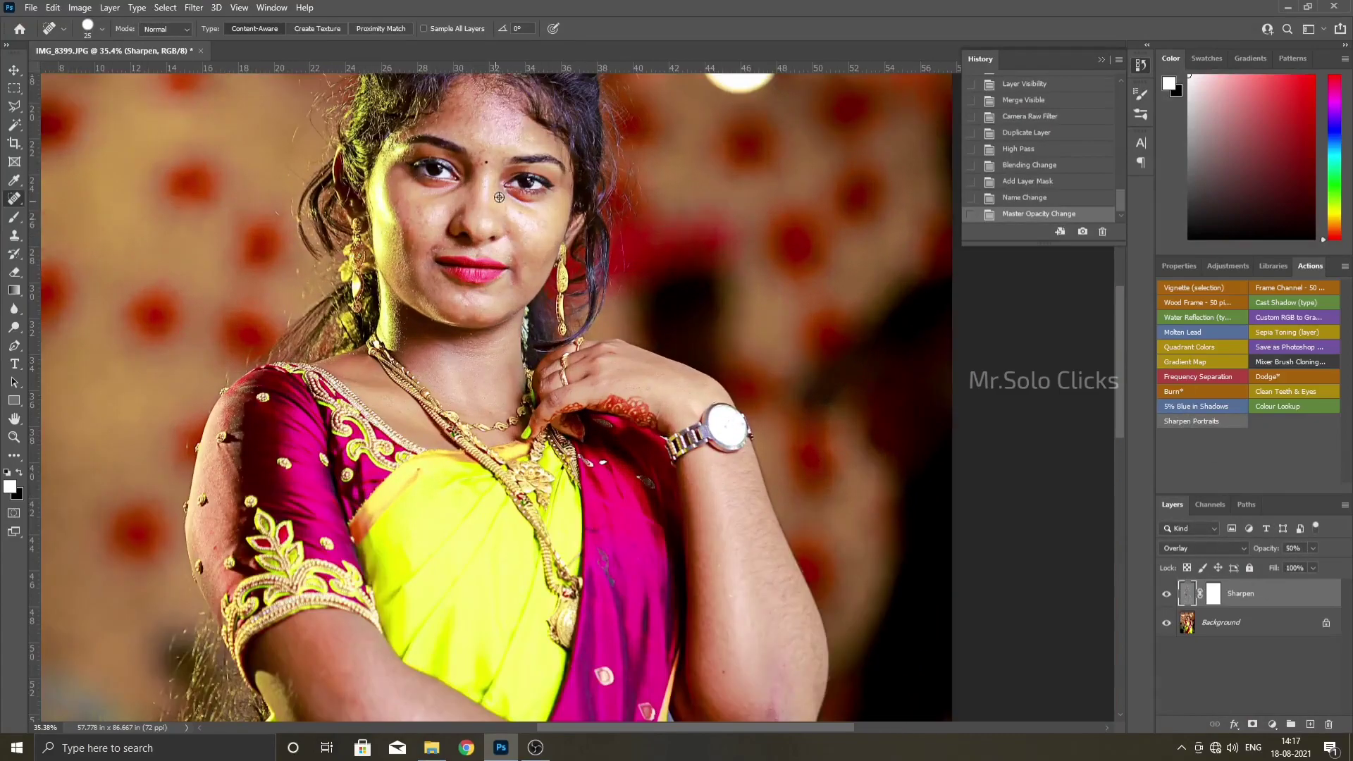
scroll(849, 419, up, 1)
scroll(848, 420, down, 2)
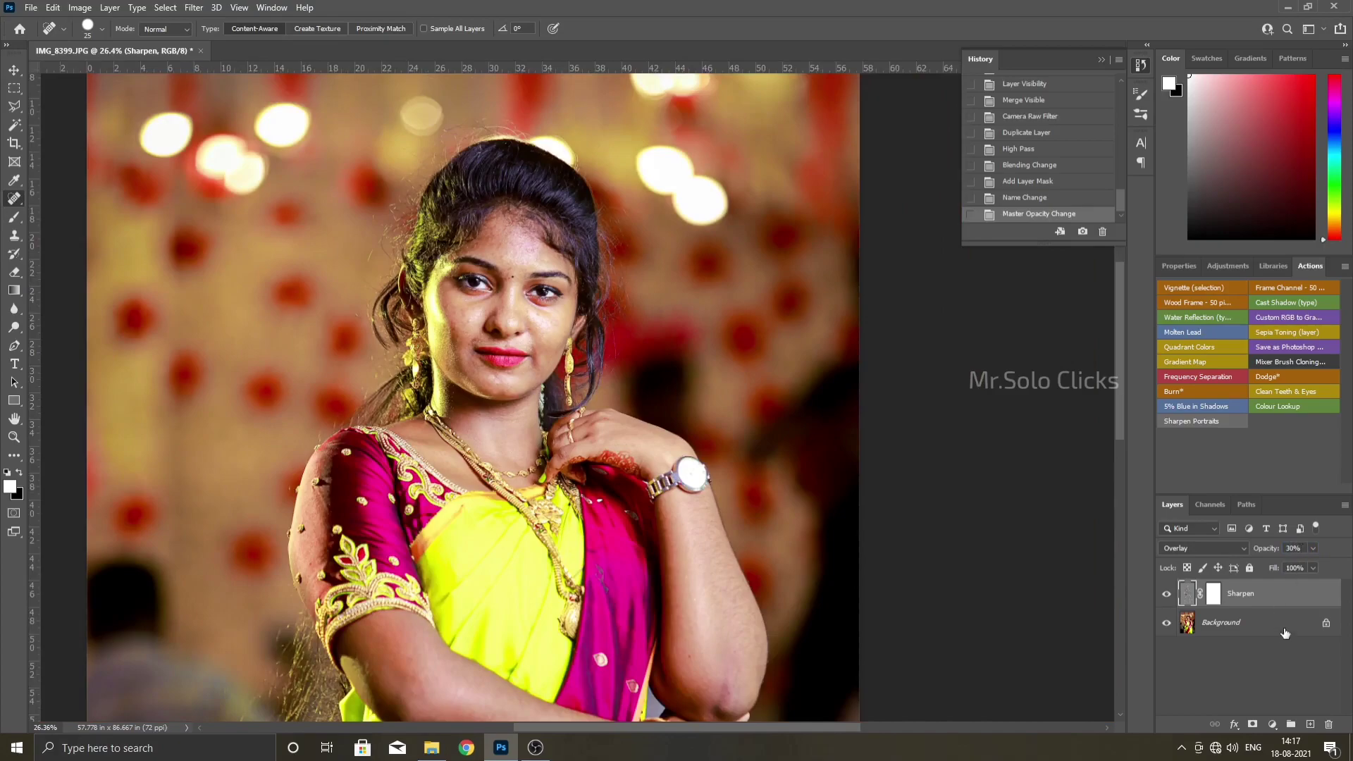
Flatten the Sharpen layer into the Background.
right_click(1285, 632)
click(1261, 631)
scroll(610, 341, down, 3)
scroll(610, 341, up, 2)
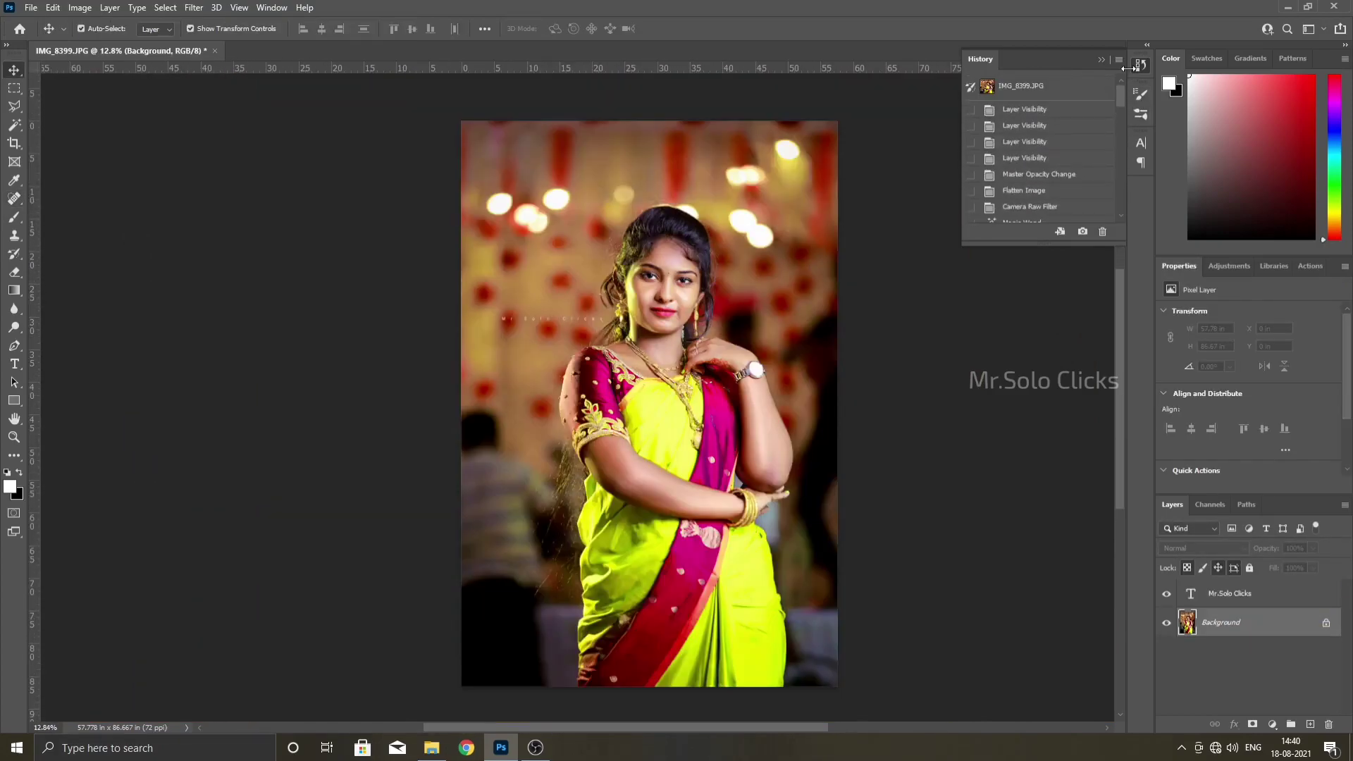
click(1043, 88)
drag(1121, 96, 1121, 204)
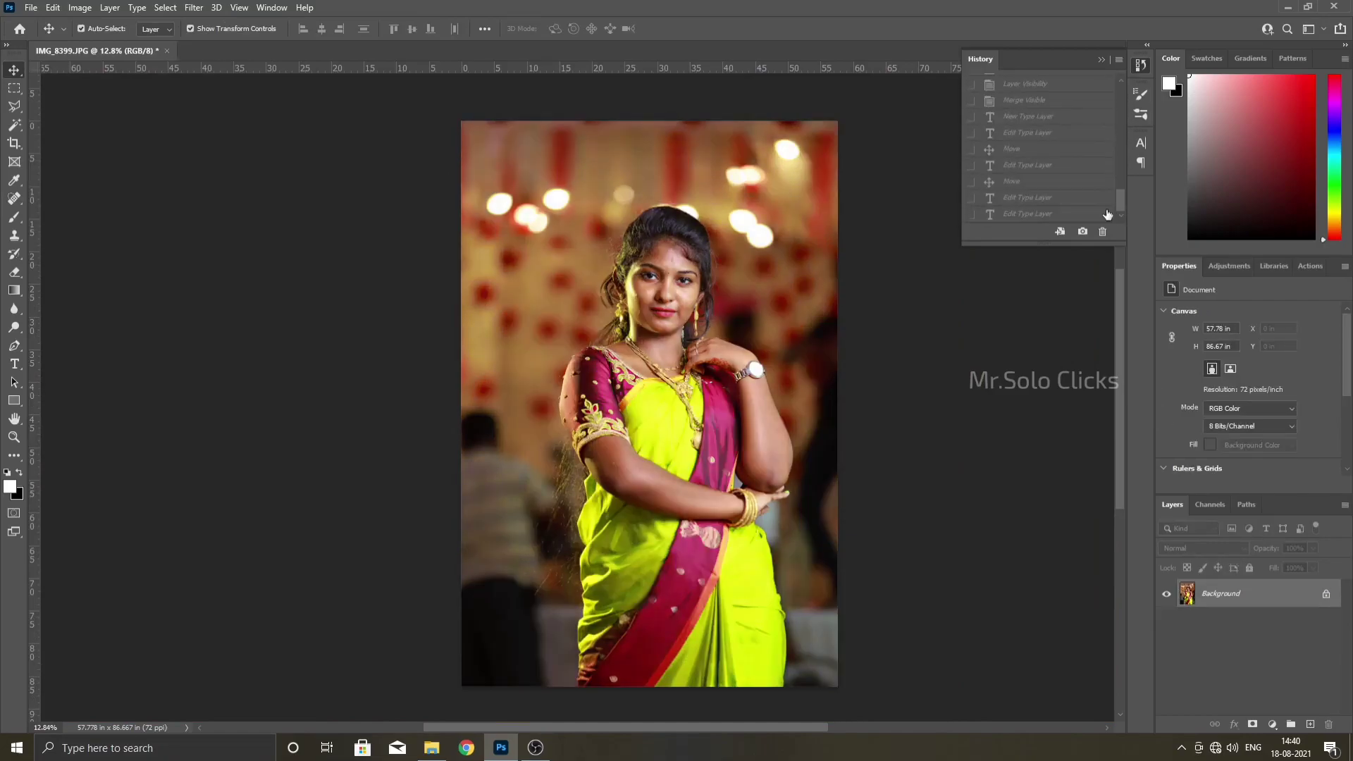
click(1100, 214)
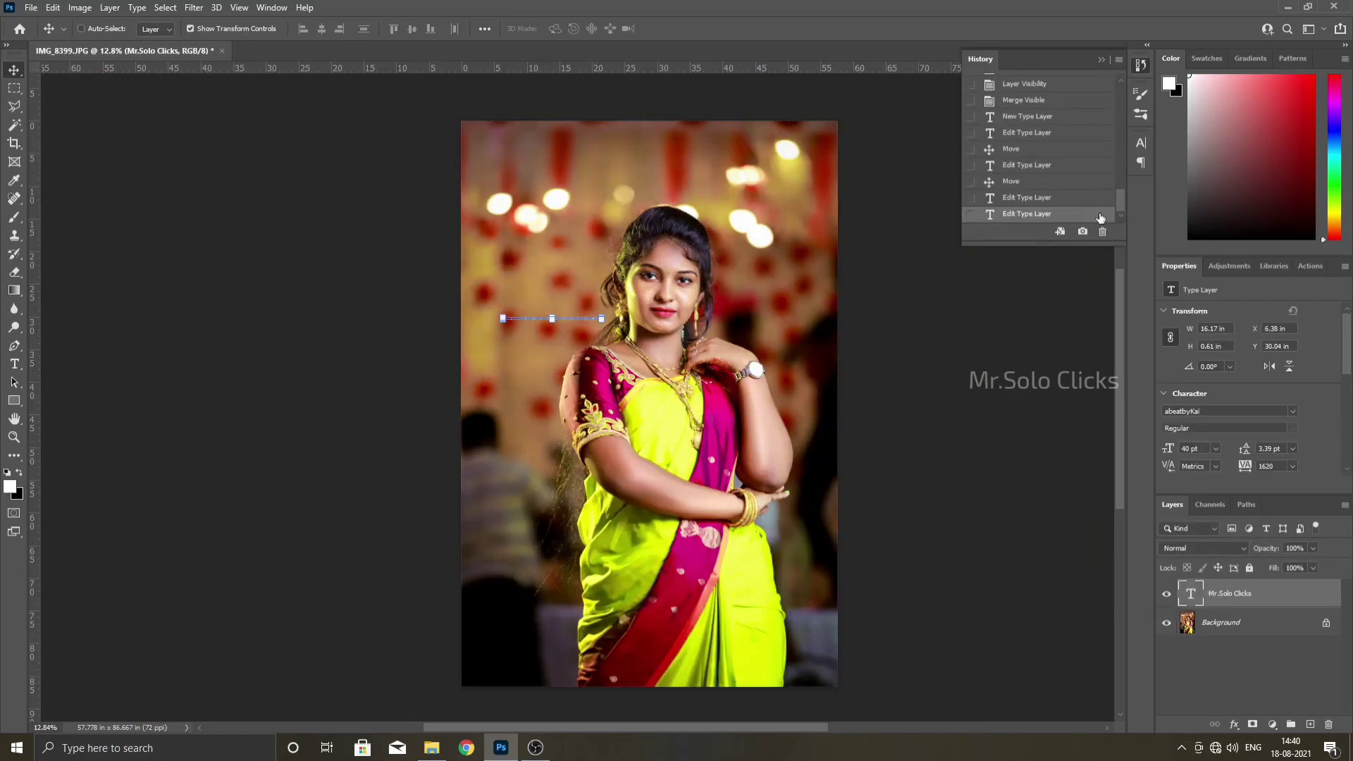
scroll(712, 308, up, 2)
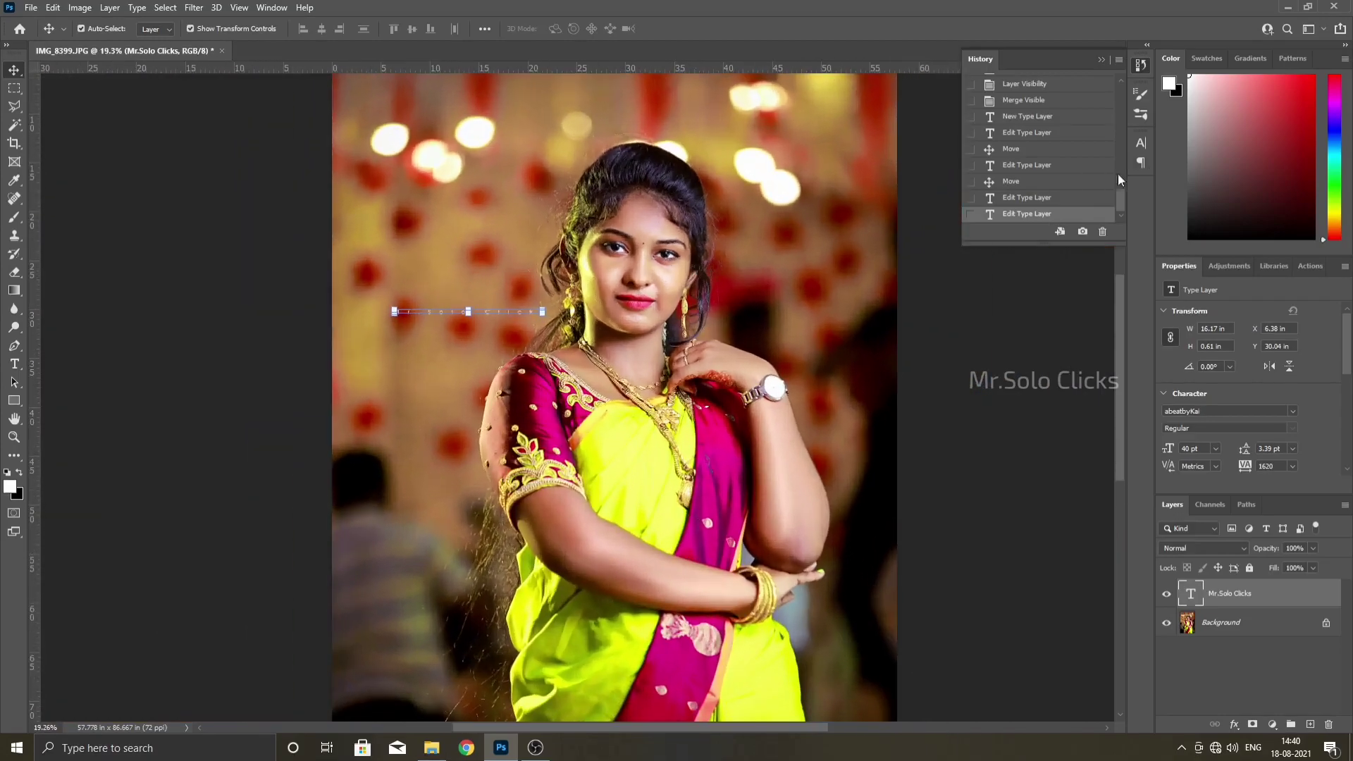
mouse_move(1119, 190)
mouse_down()
mouse_move(1120, 79)
mouse_move(1123, 210)
mouse_up()
click(1021, 83)
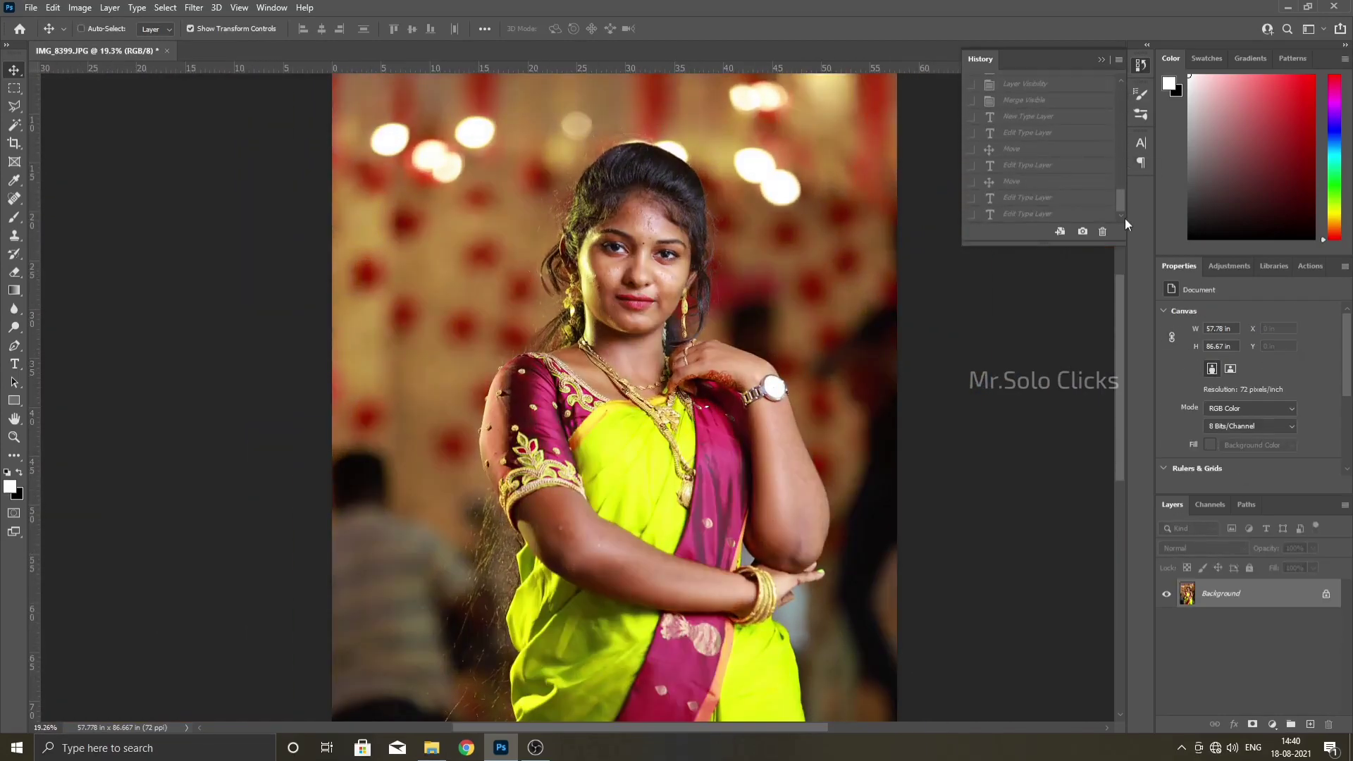
key(ctrl+z)
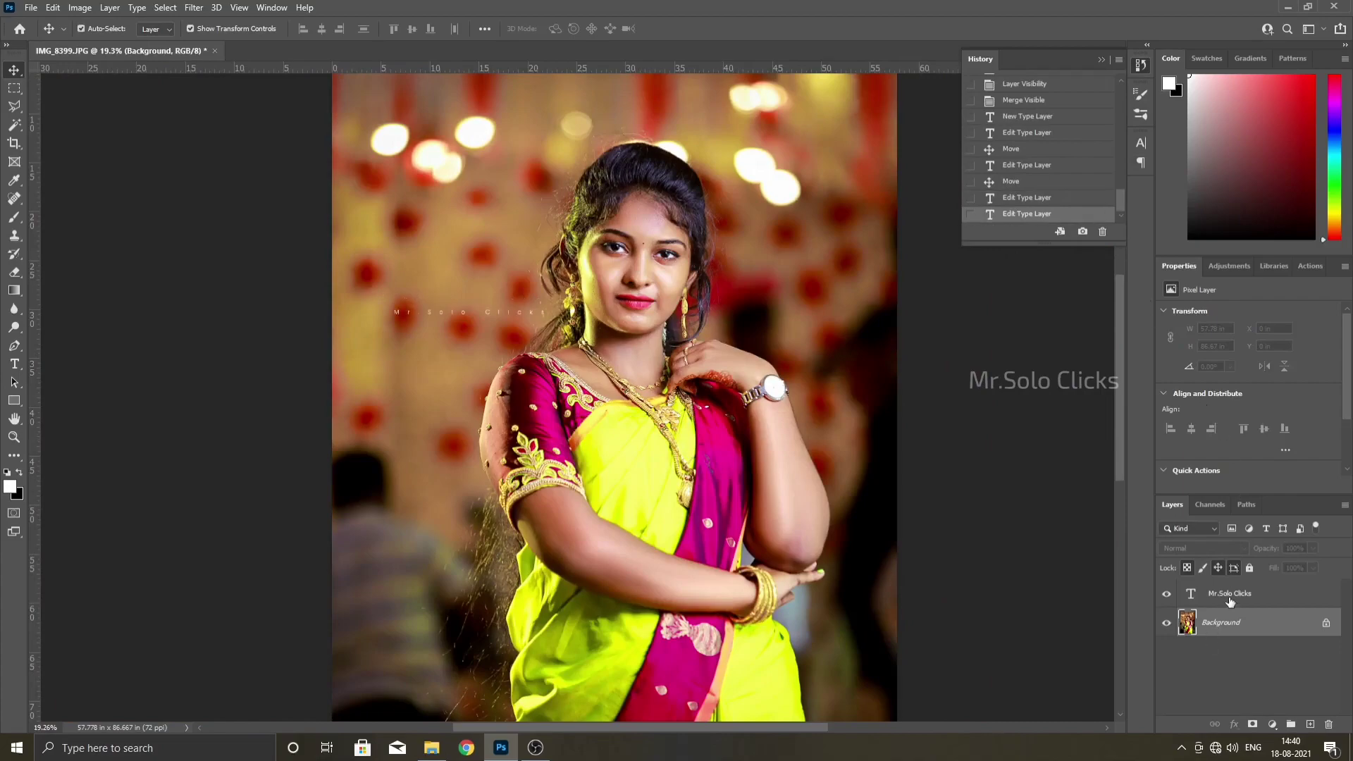
click(1229, 597)
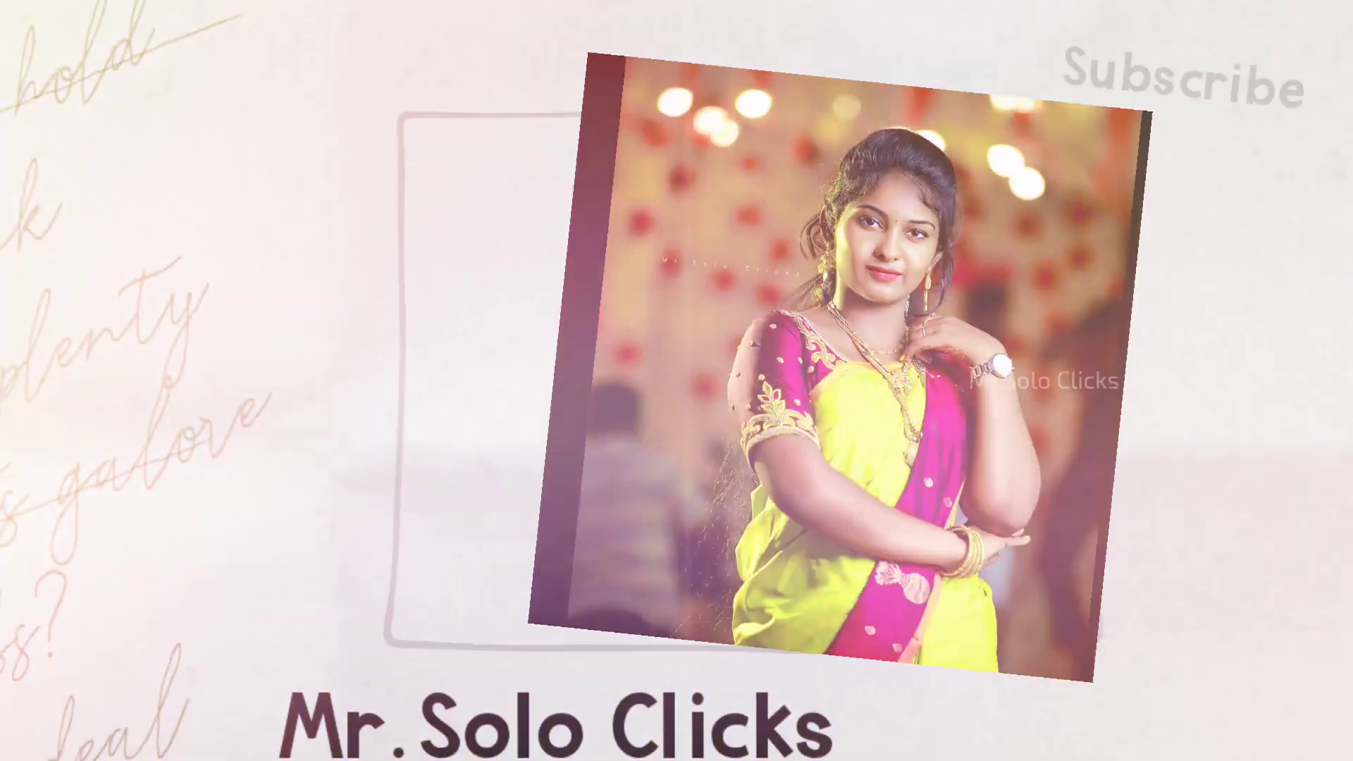